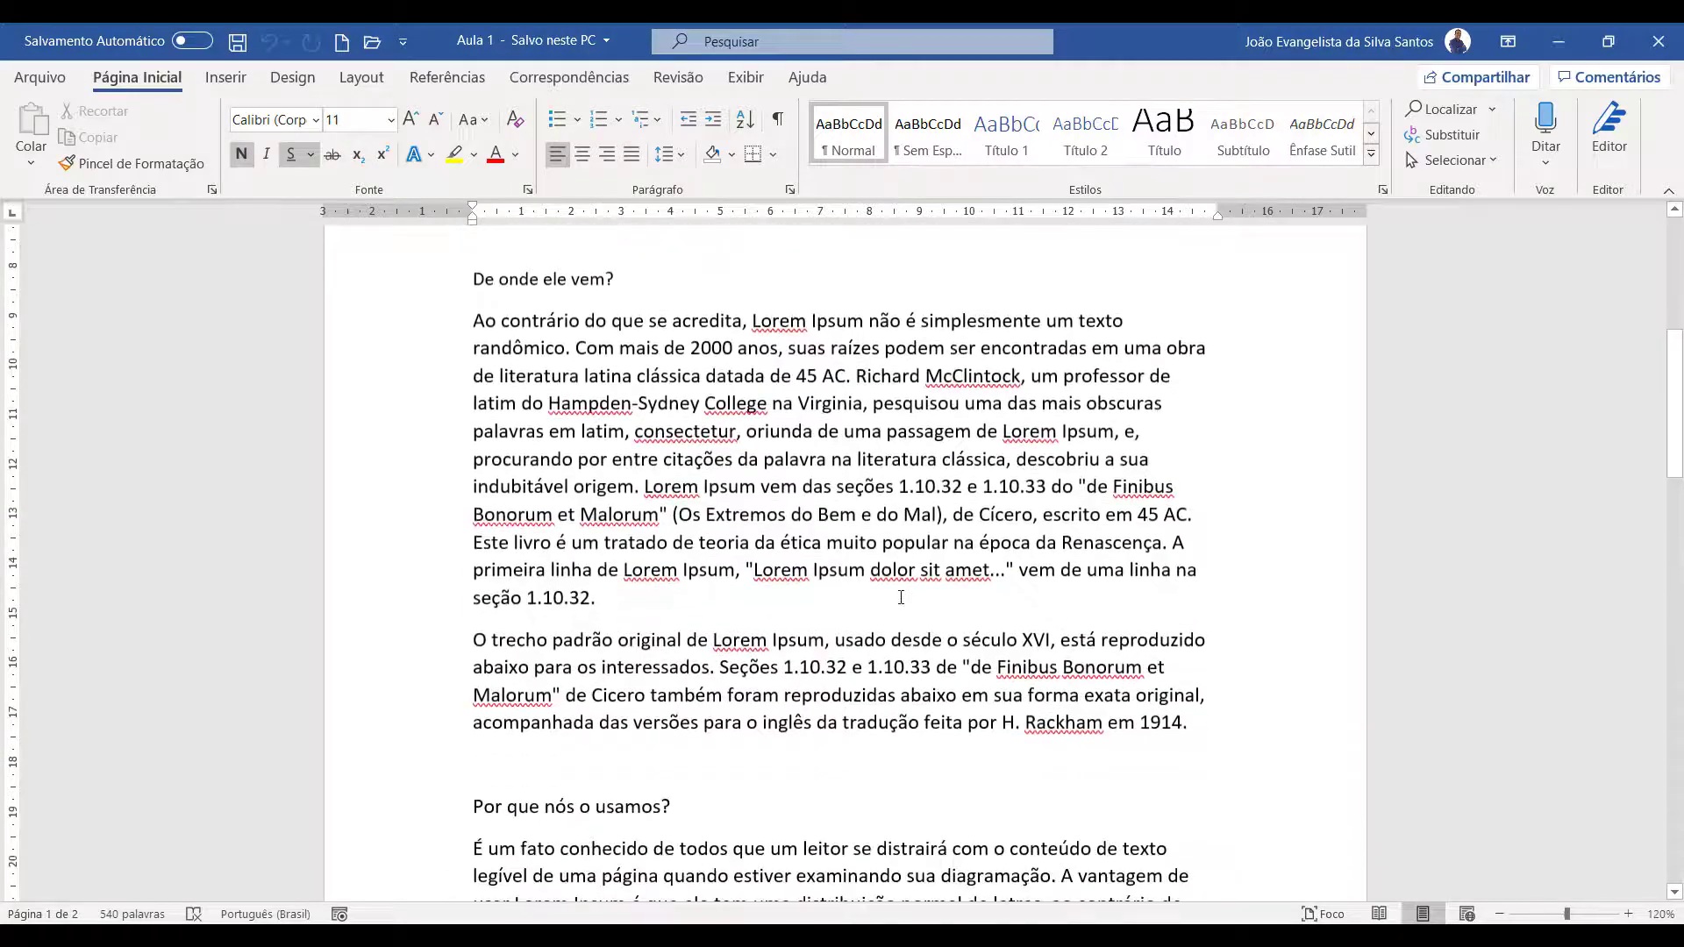
Copy the document title's formatting onto the heading "De onde ele vem?" with Format Painter and convert that heading to uppercase
{"action": "scroll", "coordinate": [901, 599], "scroll_direction": "up", "scroll_amount": 3}
{"action": "scroll", "coordinate": [901, 597], "scroll_direction": "up", "scroll_amount": 8}
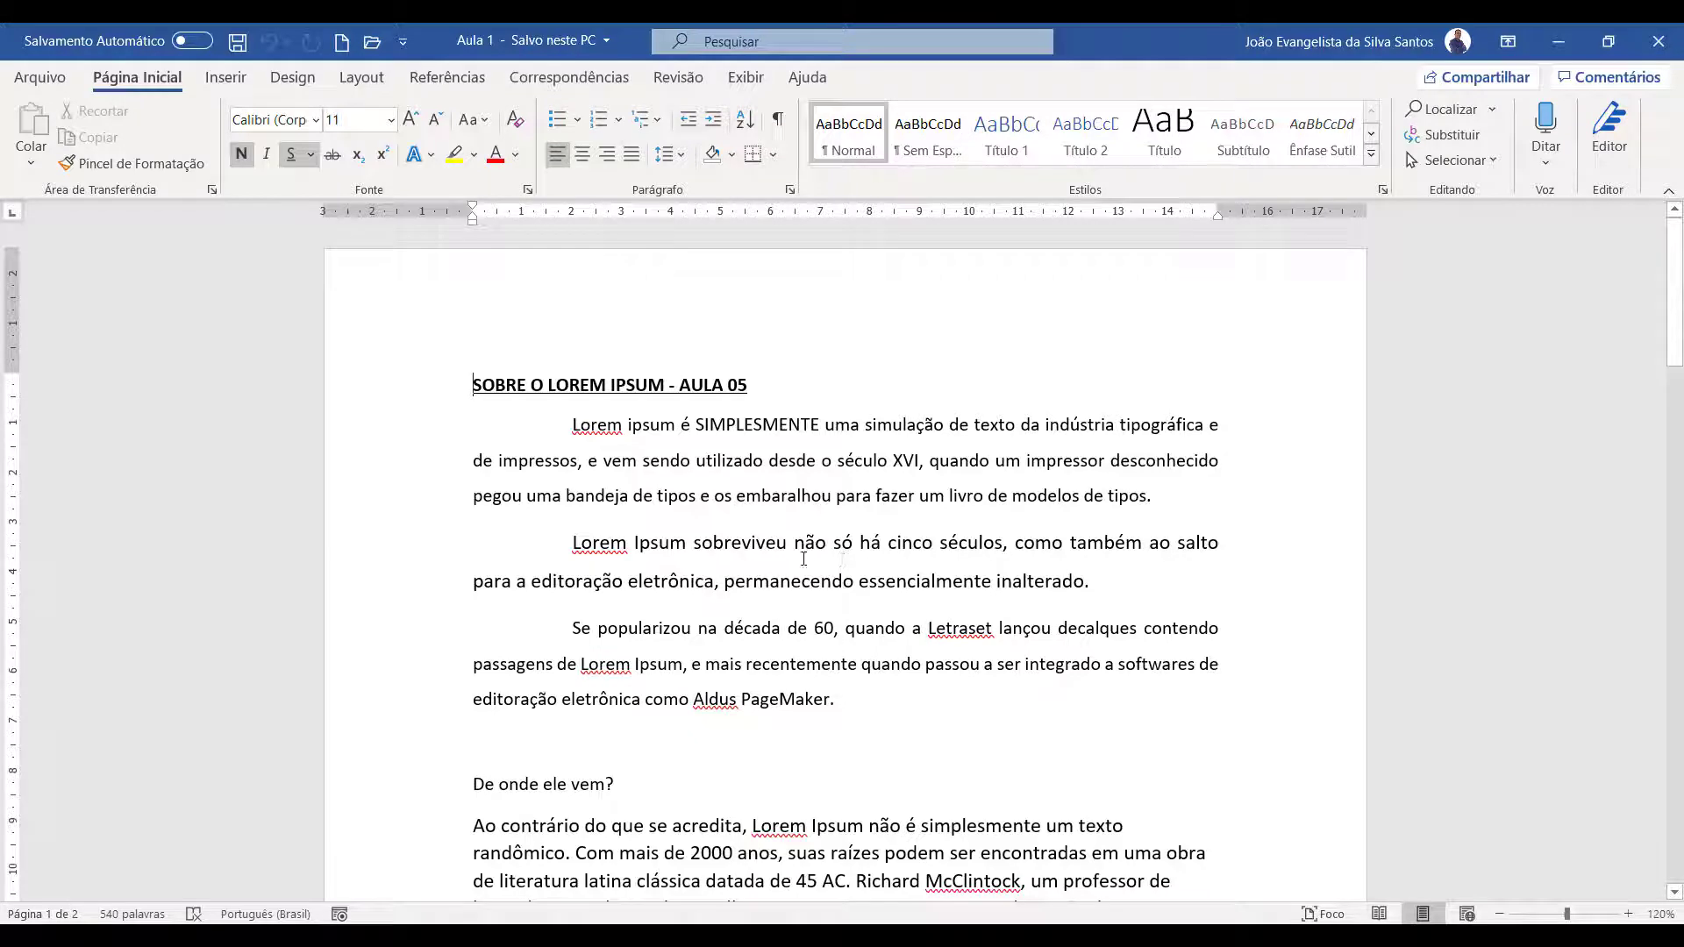
{"action": "left_click", "coordinate": [386, 394]}
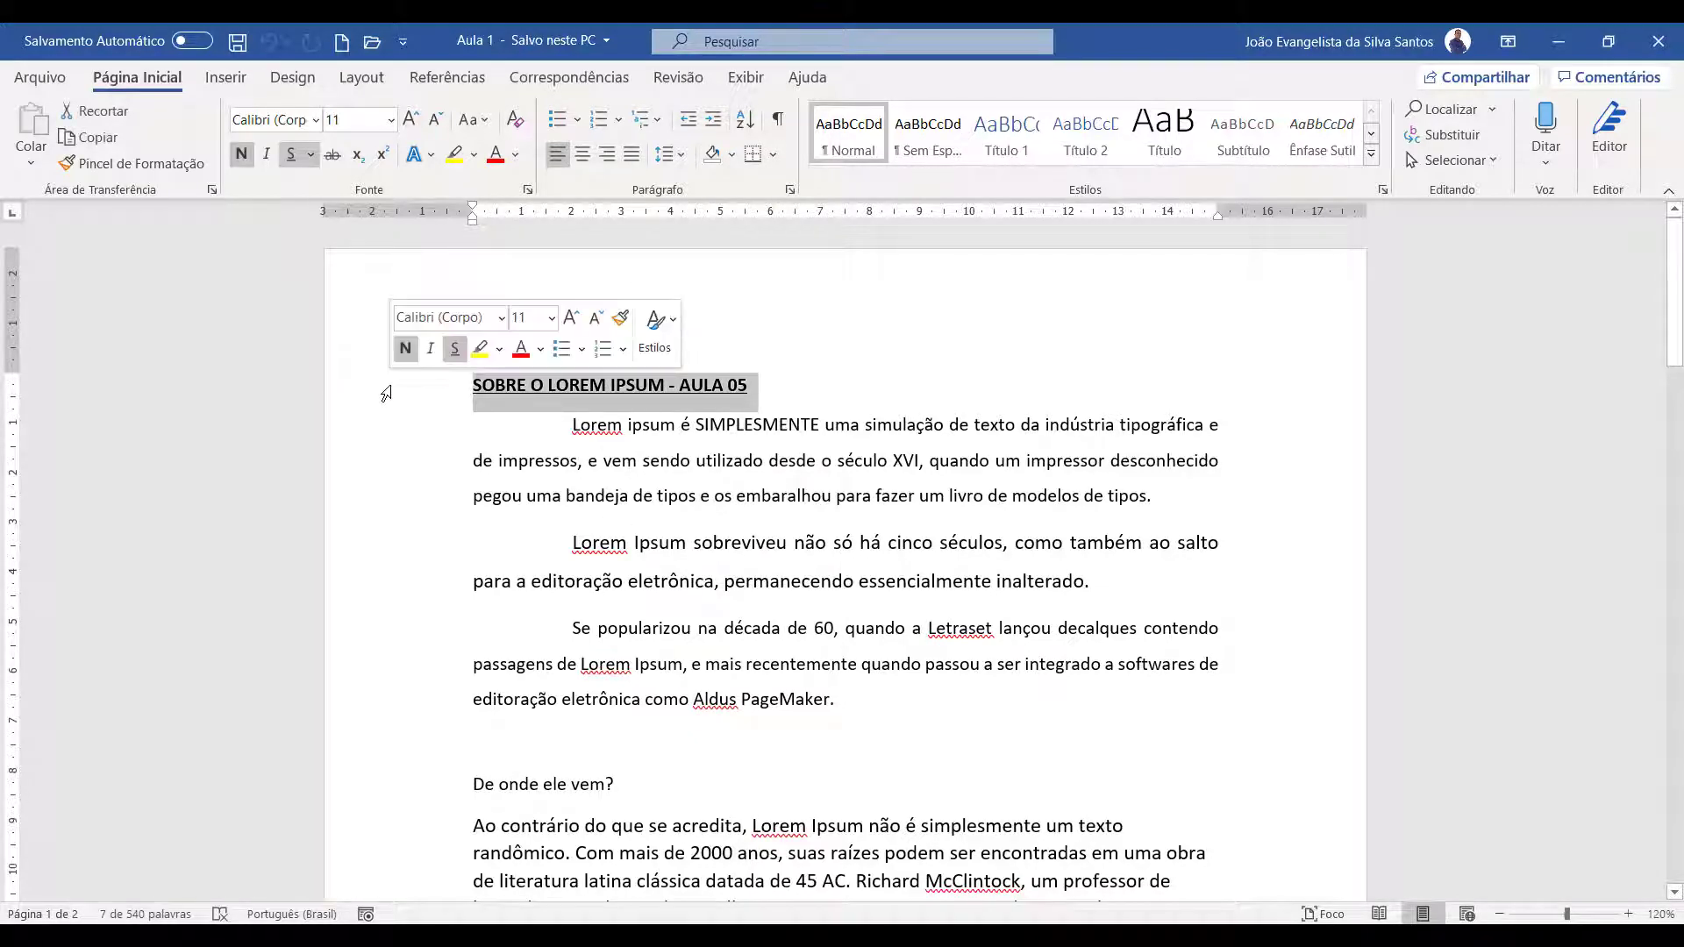
{"action": "left_click", "coordinate": [163, 164]}
{"action": "scroll", "coordinate": [386, 544], "scroll_direction": "down", "scroll_amount": 3}
{"action": "left_click", "coordinate": [386, 542]}
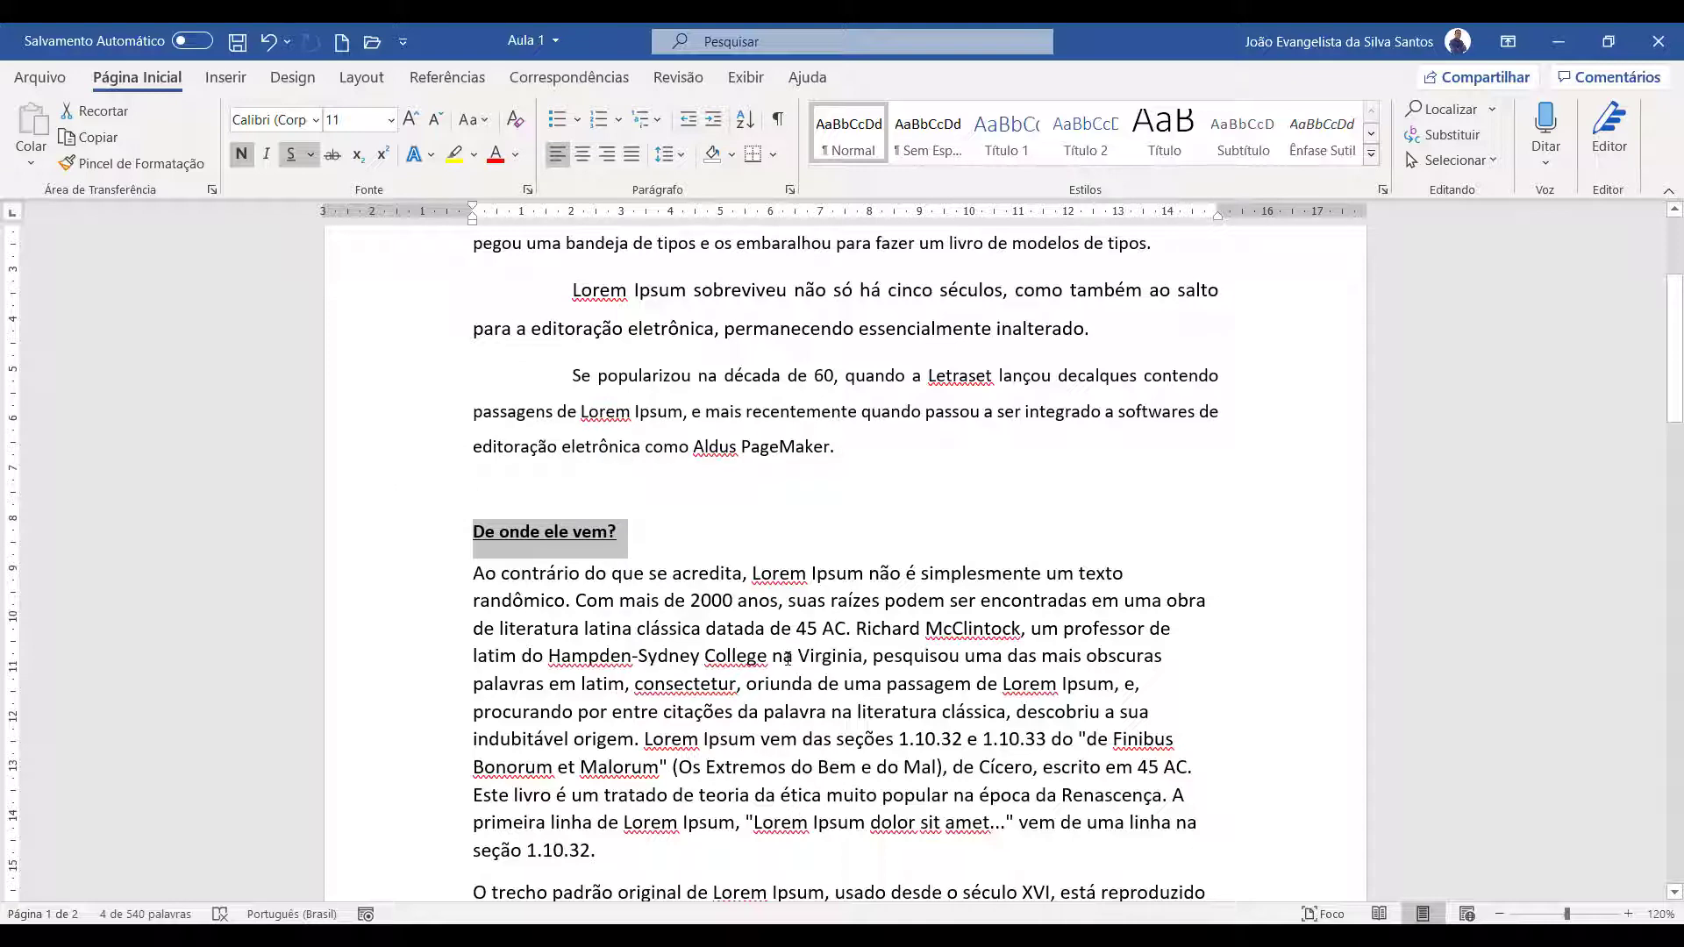
{"action": "key", "text": "shift+F3"}
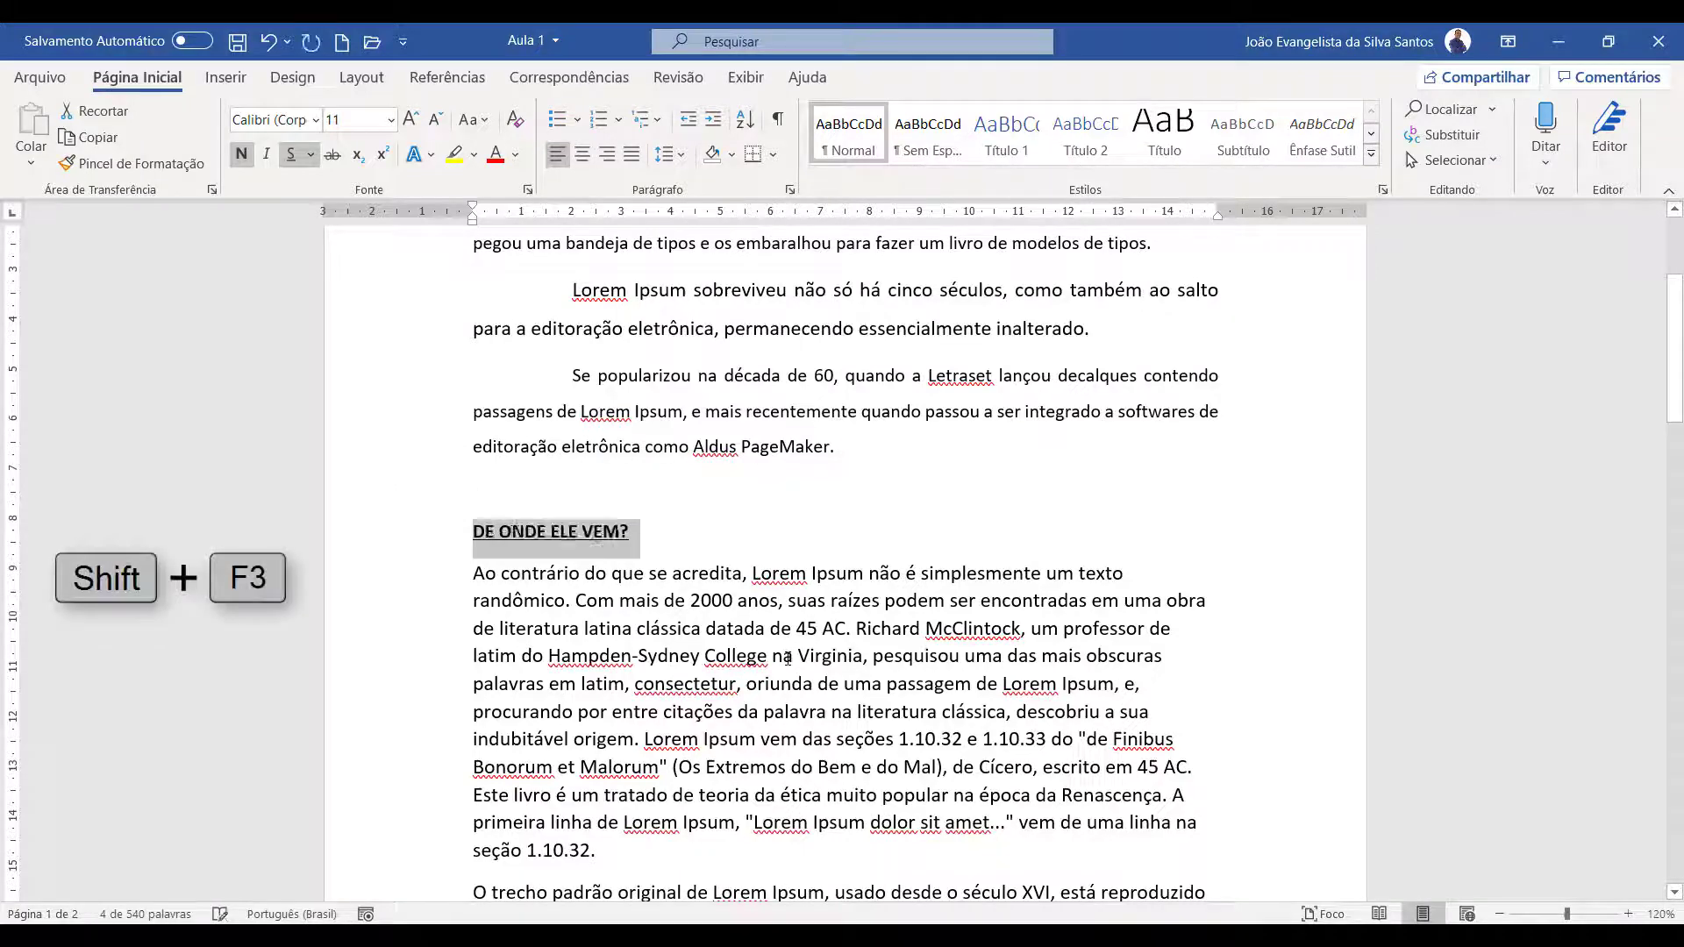
Copy the formatting of "DE ONDE ELE VEM?" onto the heading "Por que nós o usamos?" and convert it to uppercase
{"action": "left_click", "coordinate": [118, 165]}
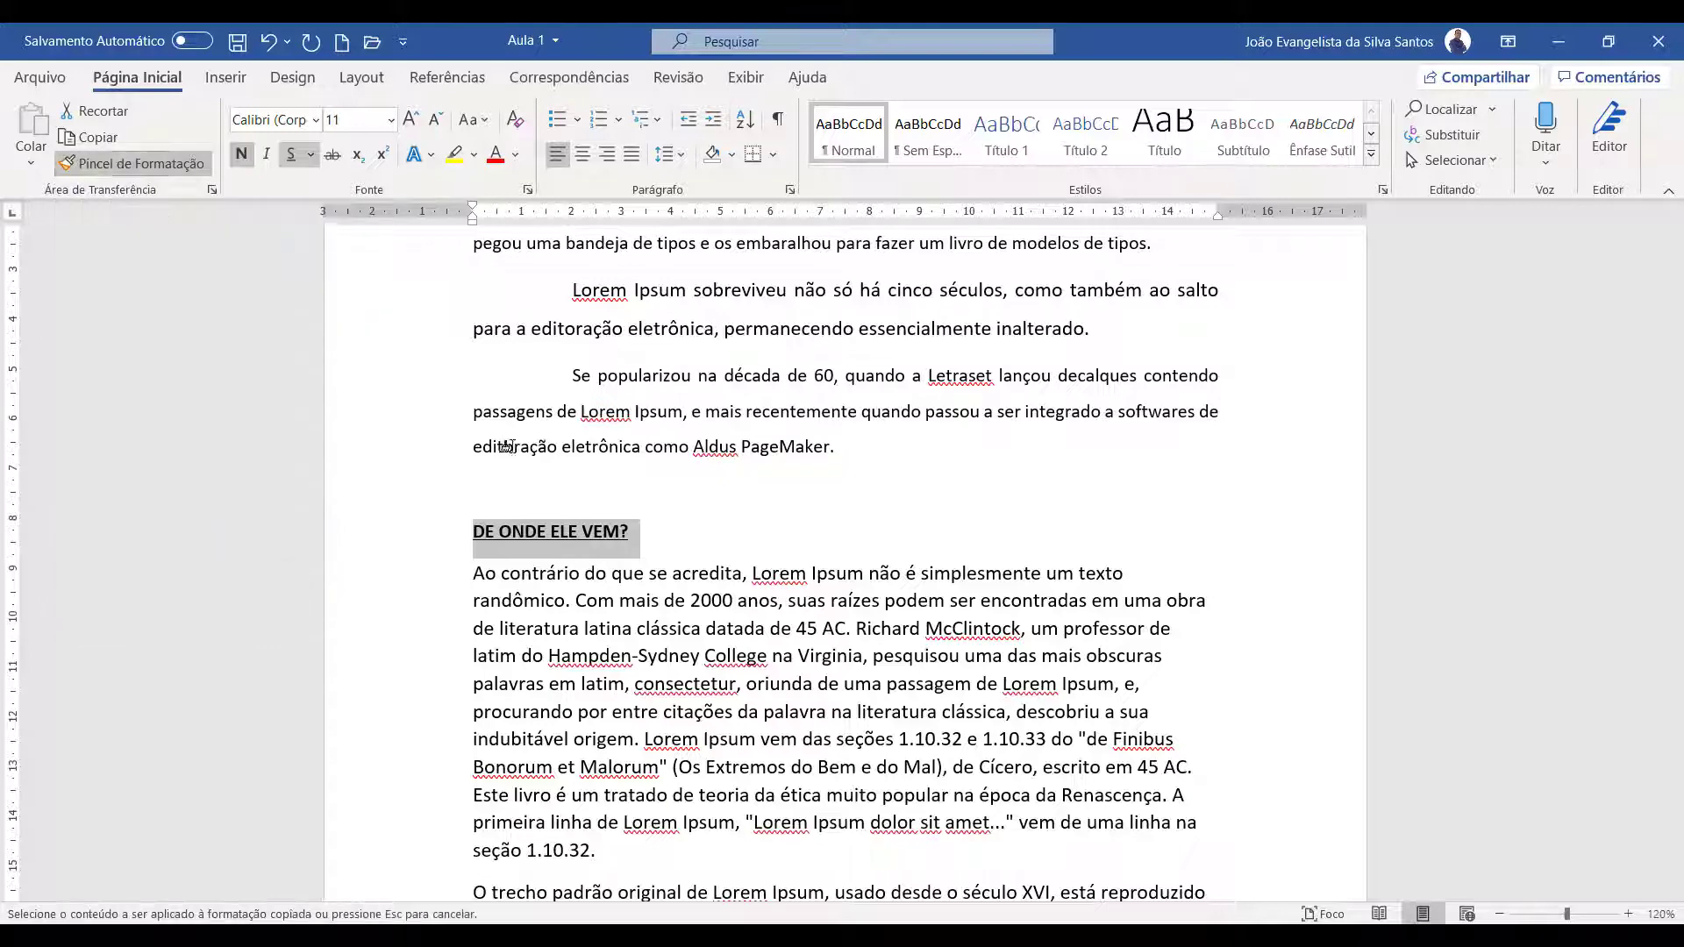
{"action": "scroll", "coordinate": [507, 446], "scroll_direction": "down", "scroll_amount": 7}
{"action": "left_click", "coordinate": [436, 498]}
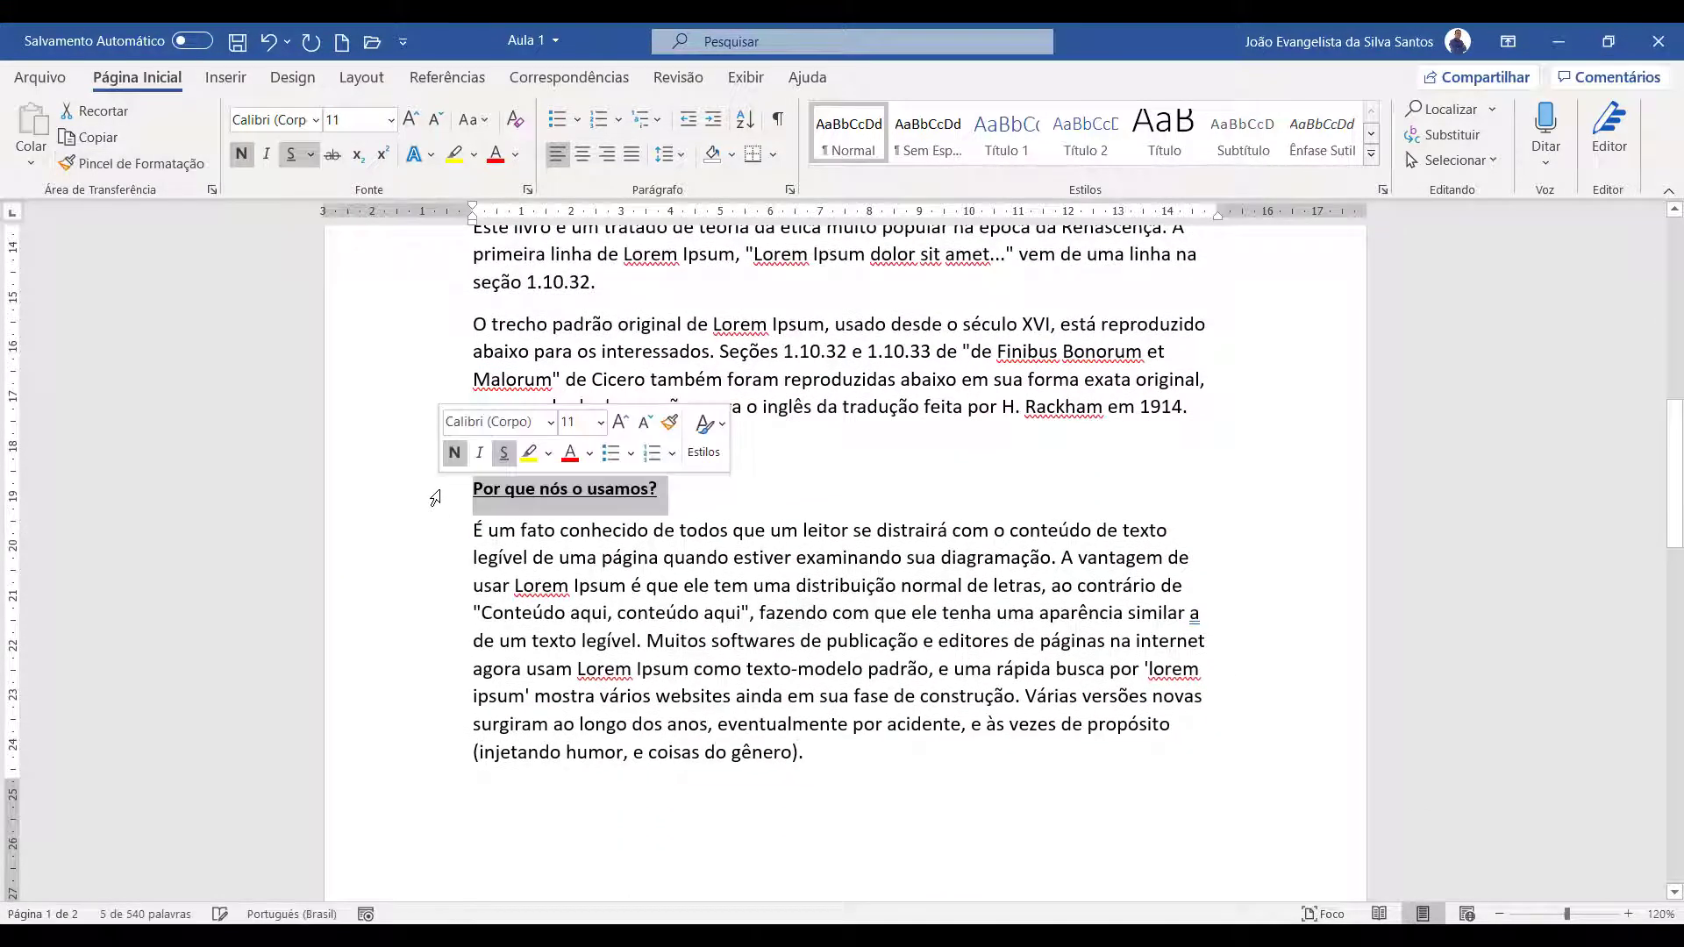
{"action": "key", "text": "shift+F3"}
Copy the formatting of "POR QUE NÓS O USAMOS?" onto the heading "Onde posso consegui-lo?" and convert it to uppercase
{"action": "scroll", "coordinate": [690, 599], "scroll_direction": "down", "scroll_amount": 8}
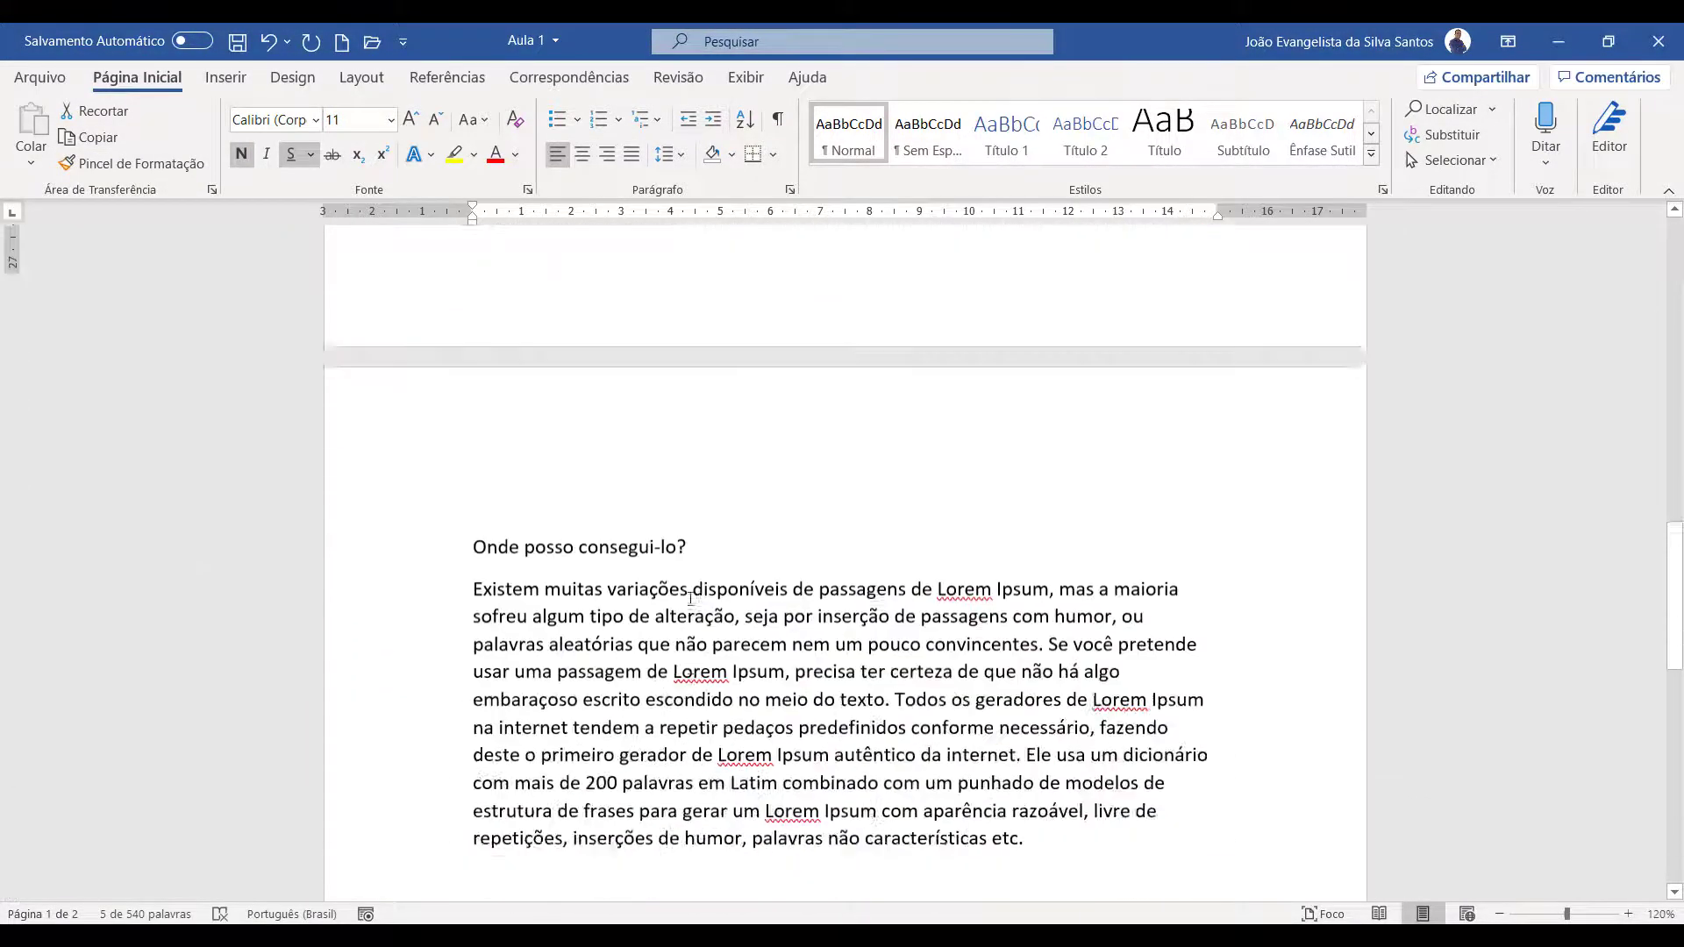
{"action": "scroll", "coordinate": [351, 386], "scroll_direction": "up", "scroll_amount": 4}
{"action": "left_click", "coordinate": [119, 163]}
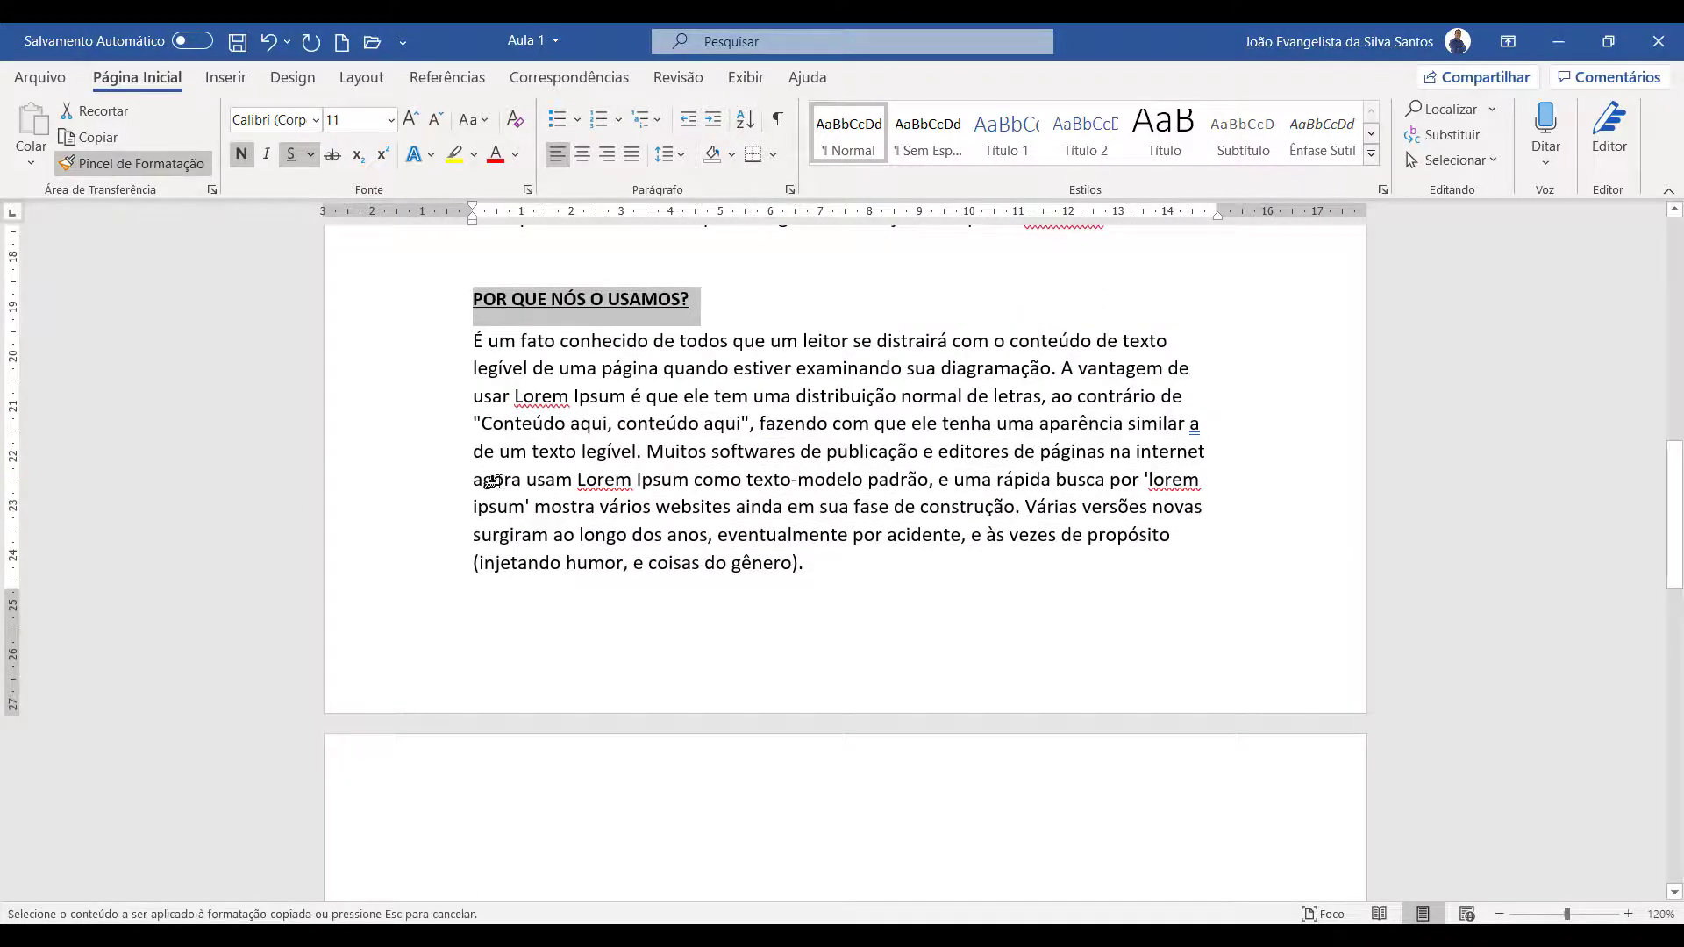
{"action": "scroll", "coordinate": [492, 481], "scroll_direction": "down", "scroll_amount": 6}
{"action": "left_click", "coordinate": [392, 419]}
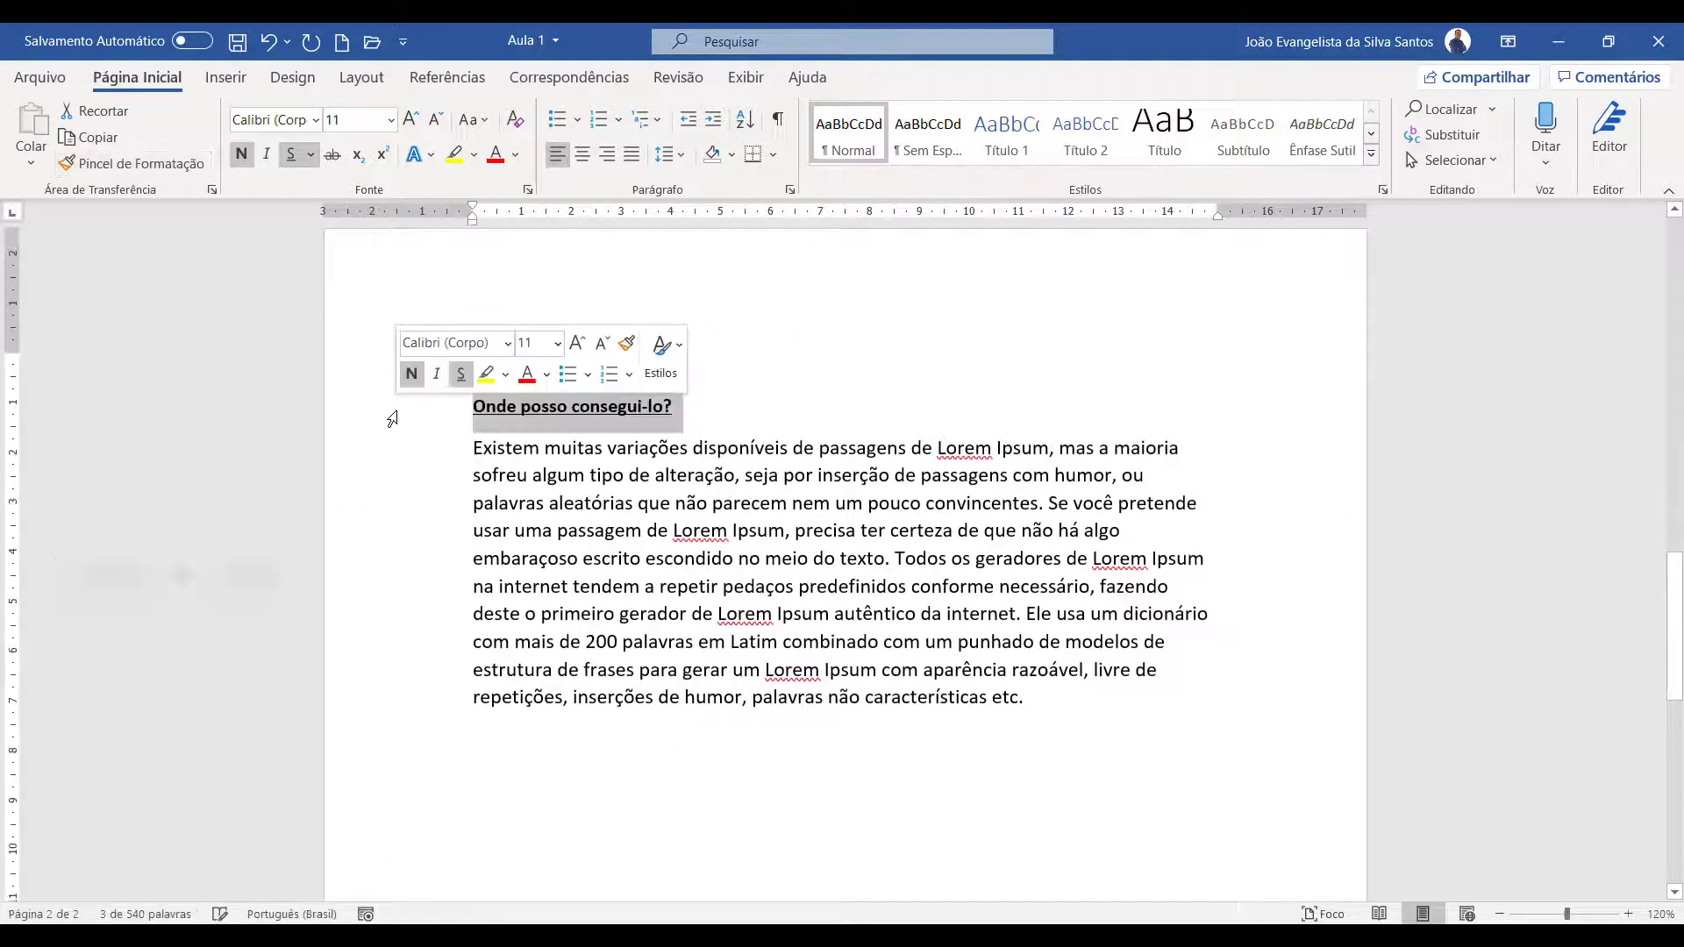
{"action": "key", "text": "shift+F3"}
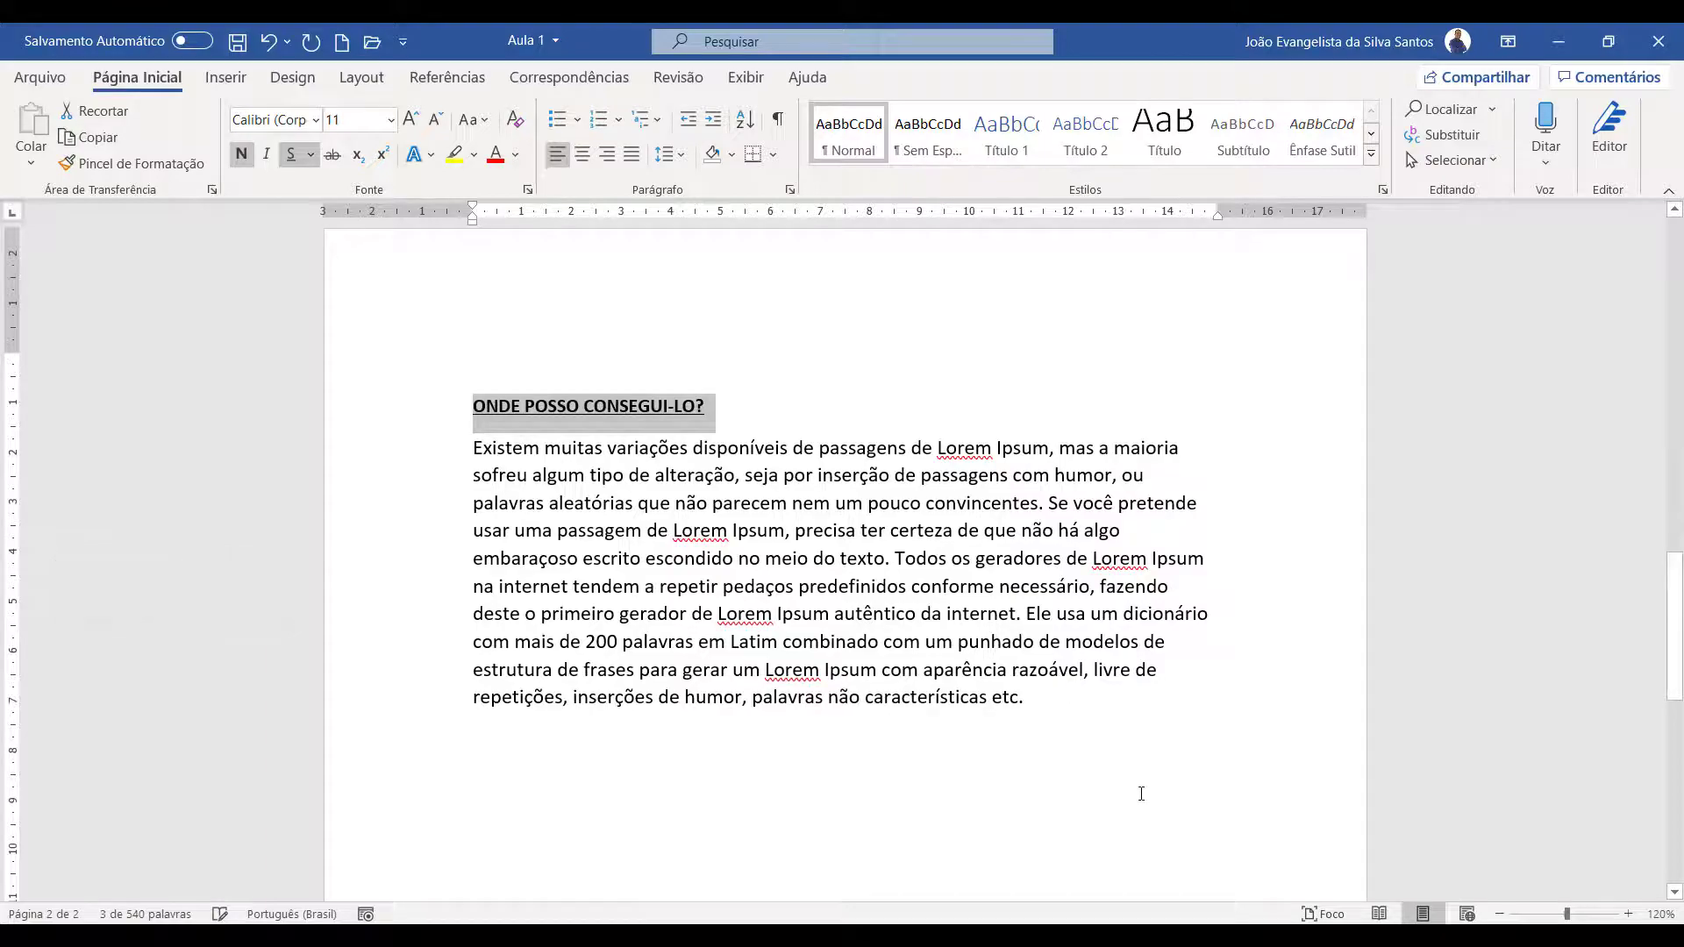
Copy the formatting of the first paragraph below the title onto the two body paragraphs under "DE ONDE ELE VEM?"
{"action": "scroll", "coordinate": [965, 672], "scroll_direction": "up", "scroll_amount": 5}
{"action": "scroll", "coordinate": [965, 671], "scroll_direction": "up", "scroll_amount": 10}
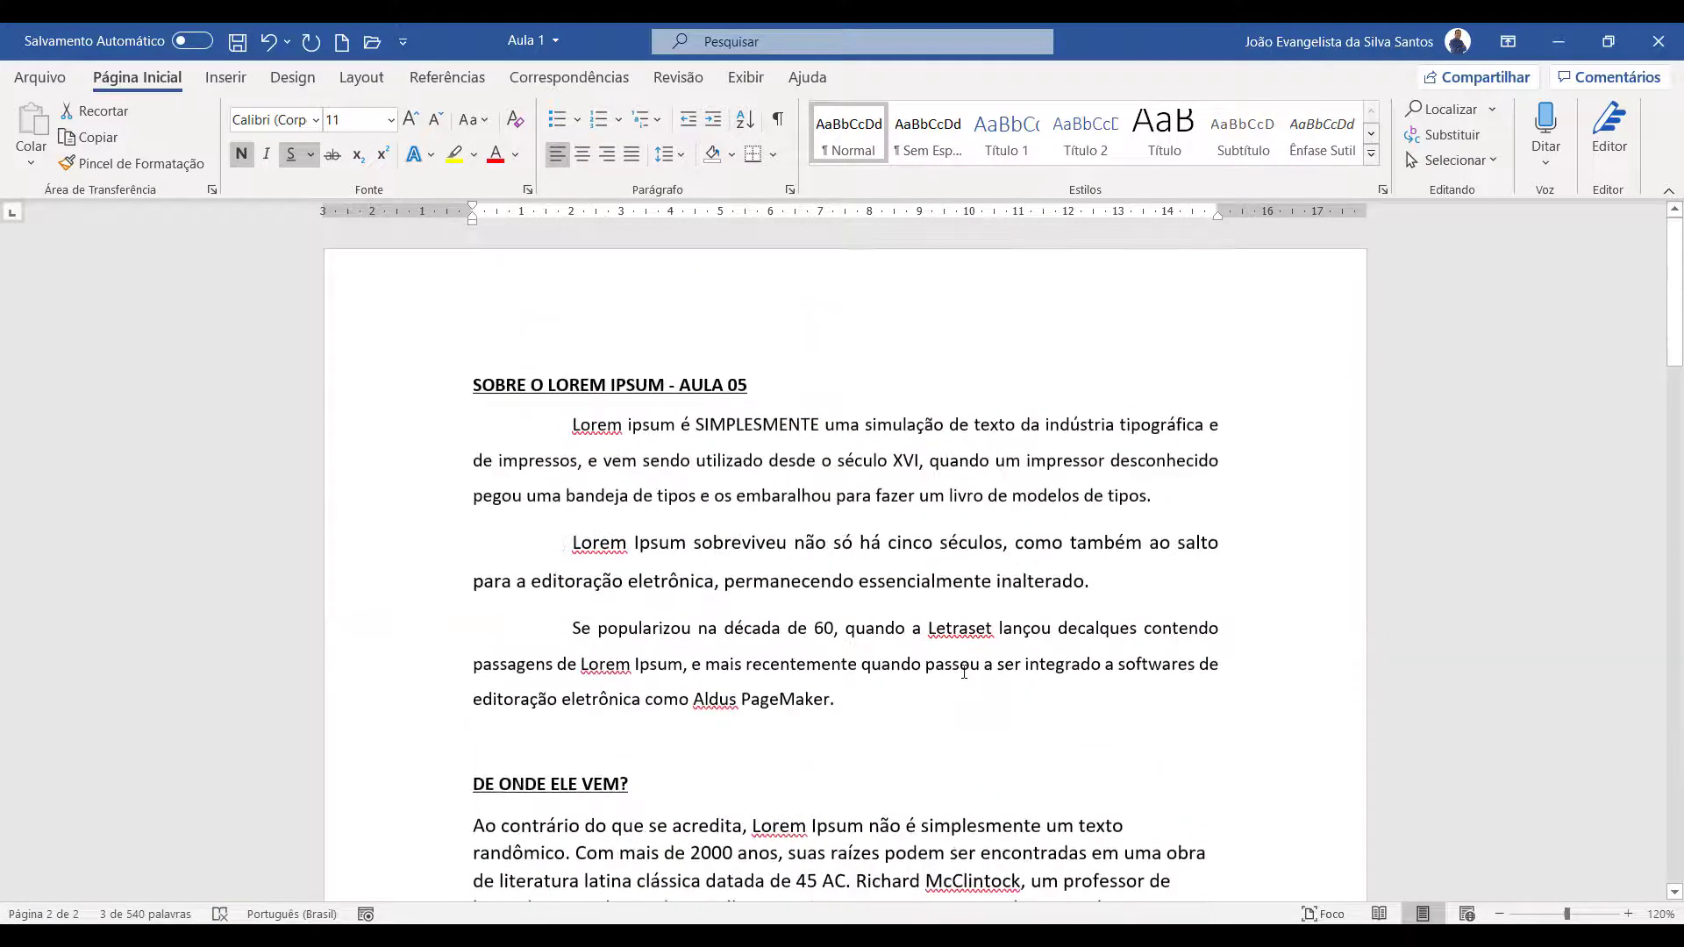
{"action": "left_click_drag", "start_coordinate": [393, 460], "coordinate": [403, 419]}
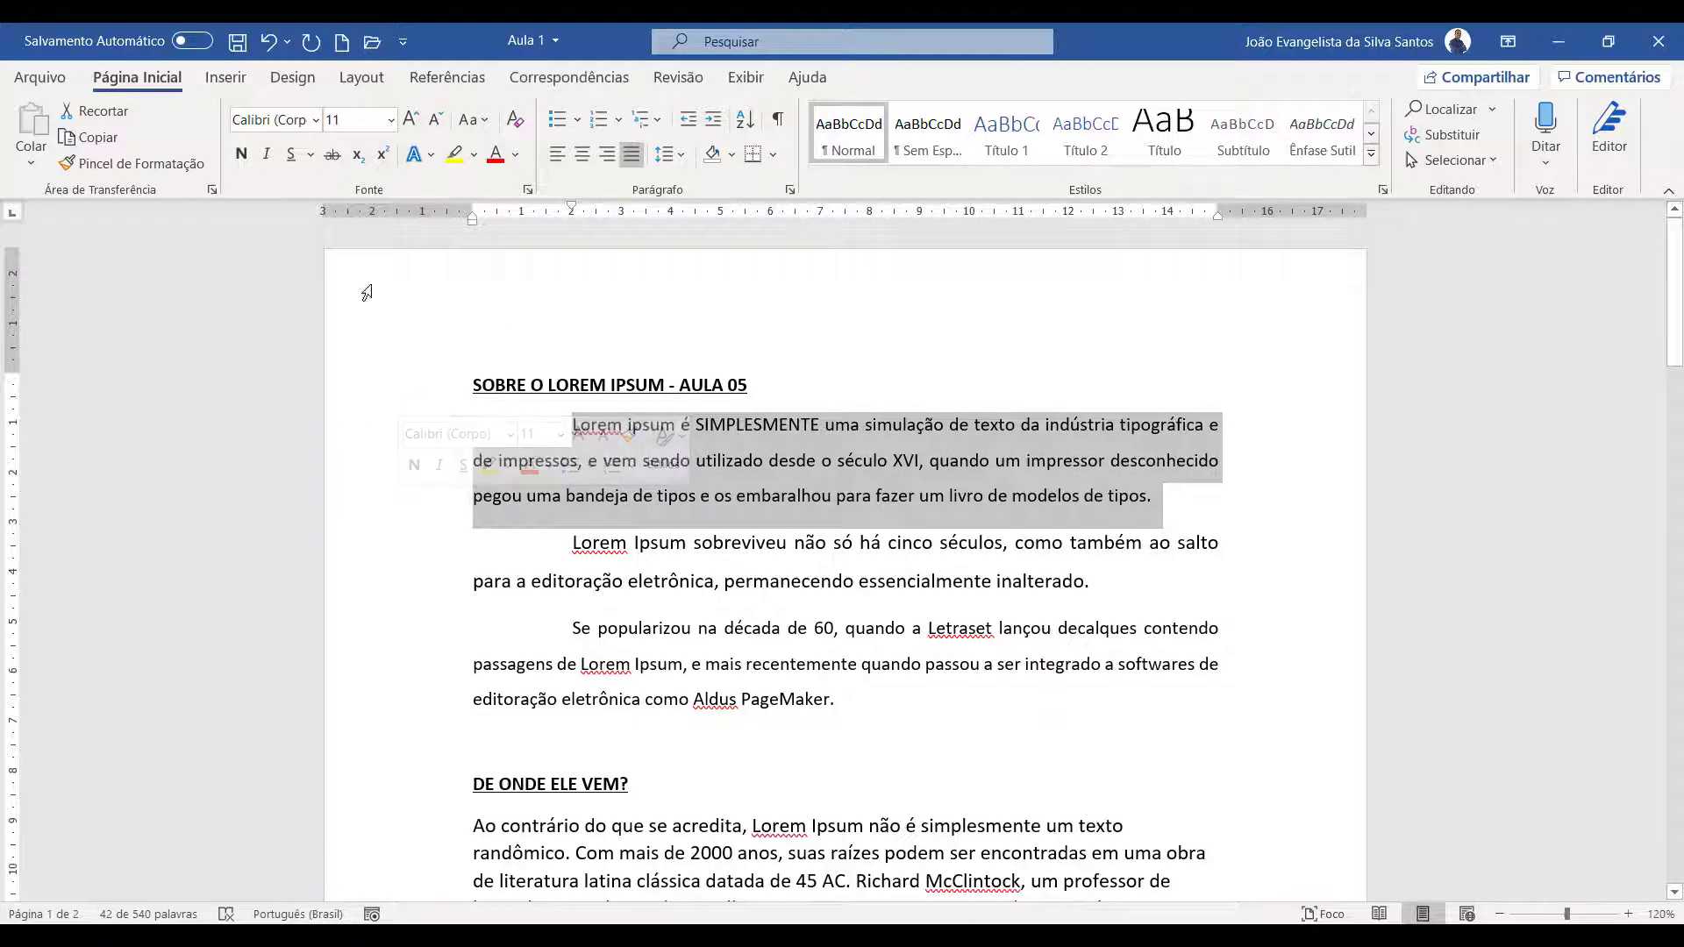
{"action": "left_click", "coordinate": [124, 165]}
{"action": "scroll", "coordinate": [424, 474], "scroll_direction": "down", "scroll_amount": 4}
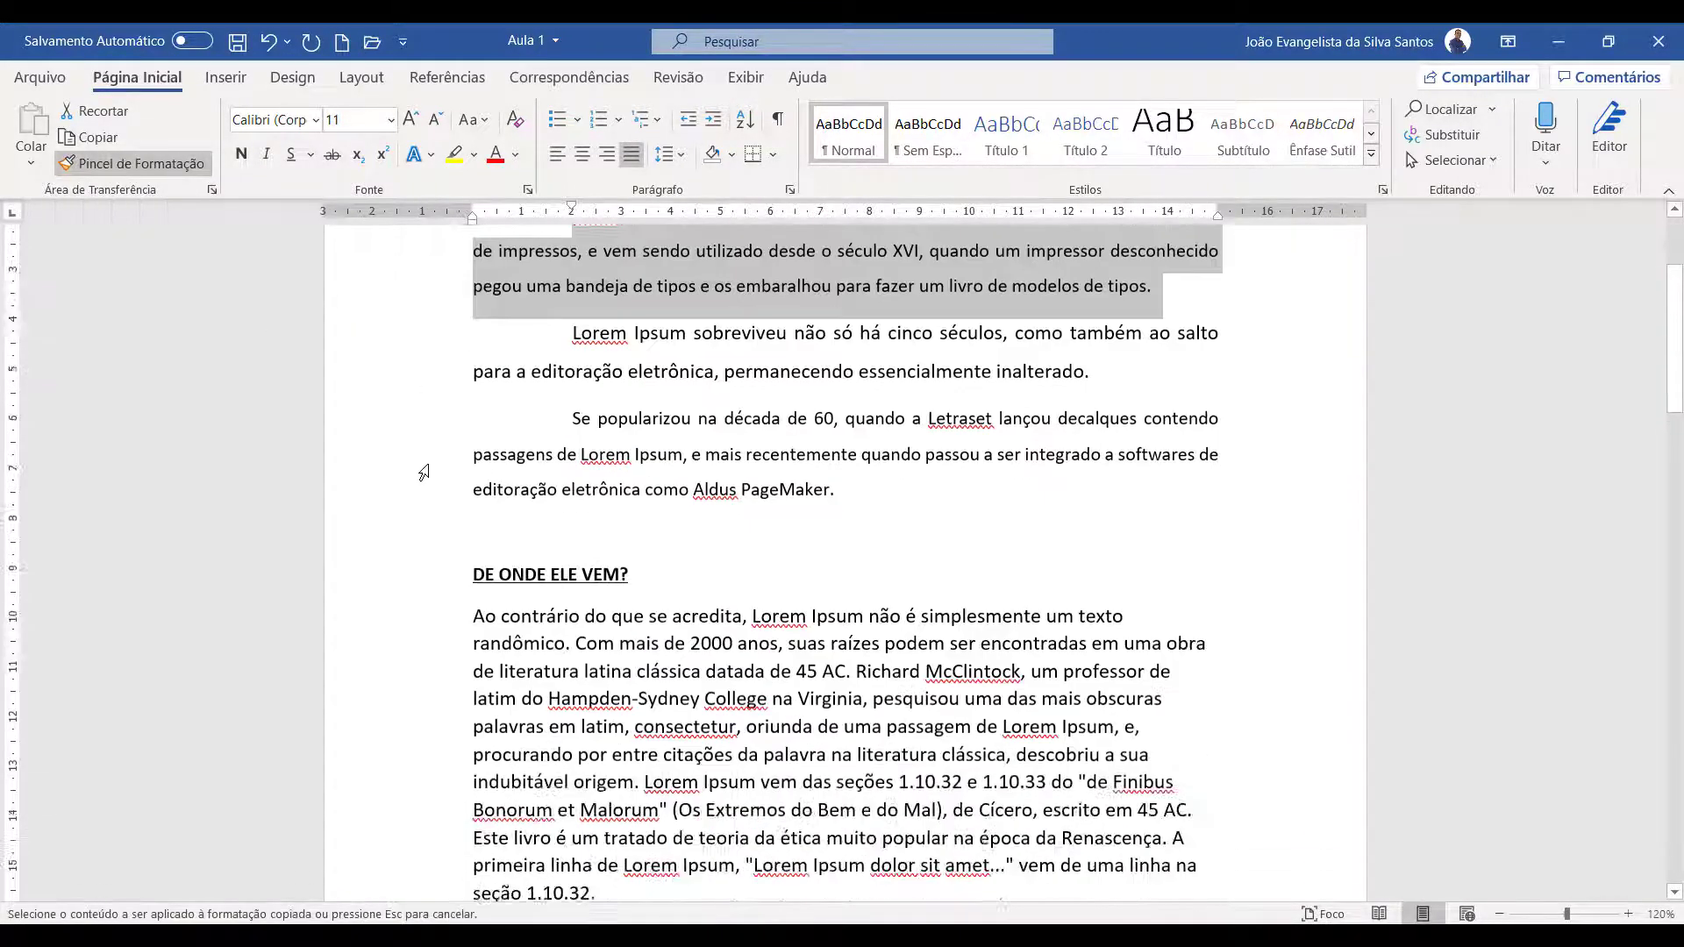
{"action": "mouse_move", "coordinate": [425, 453]}
{"action": "left_mouse_down"}
{"action": "mouse_move", "coordinate": [458, 903]}
{"action": "mouse_move", "coordinate": [470, 747]}
{"action": "left_mouse_up"}
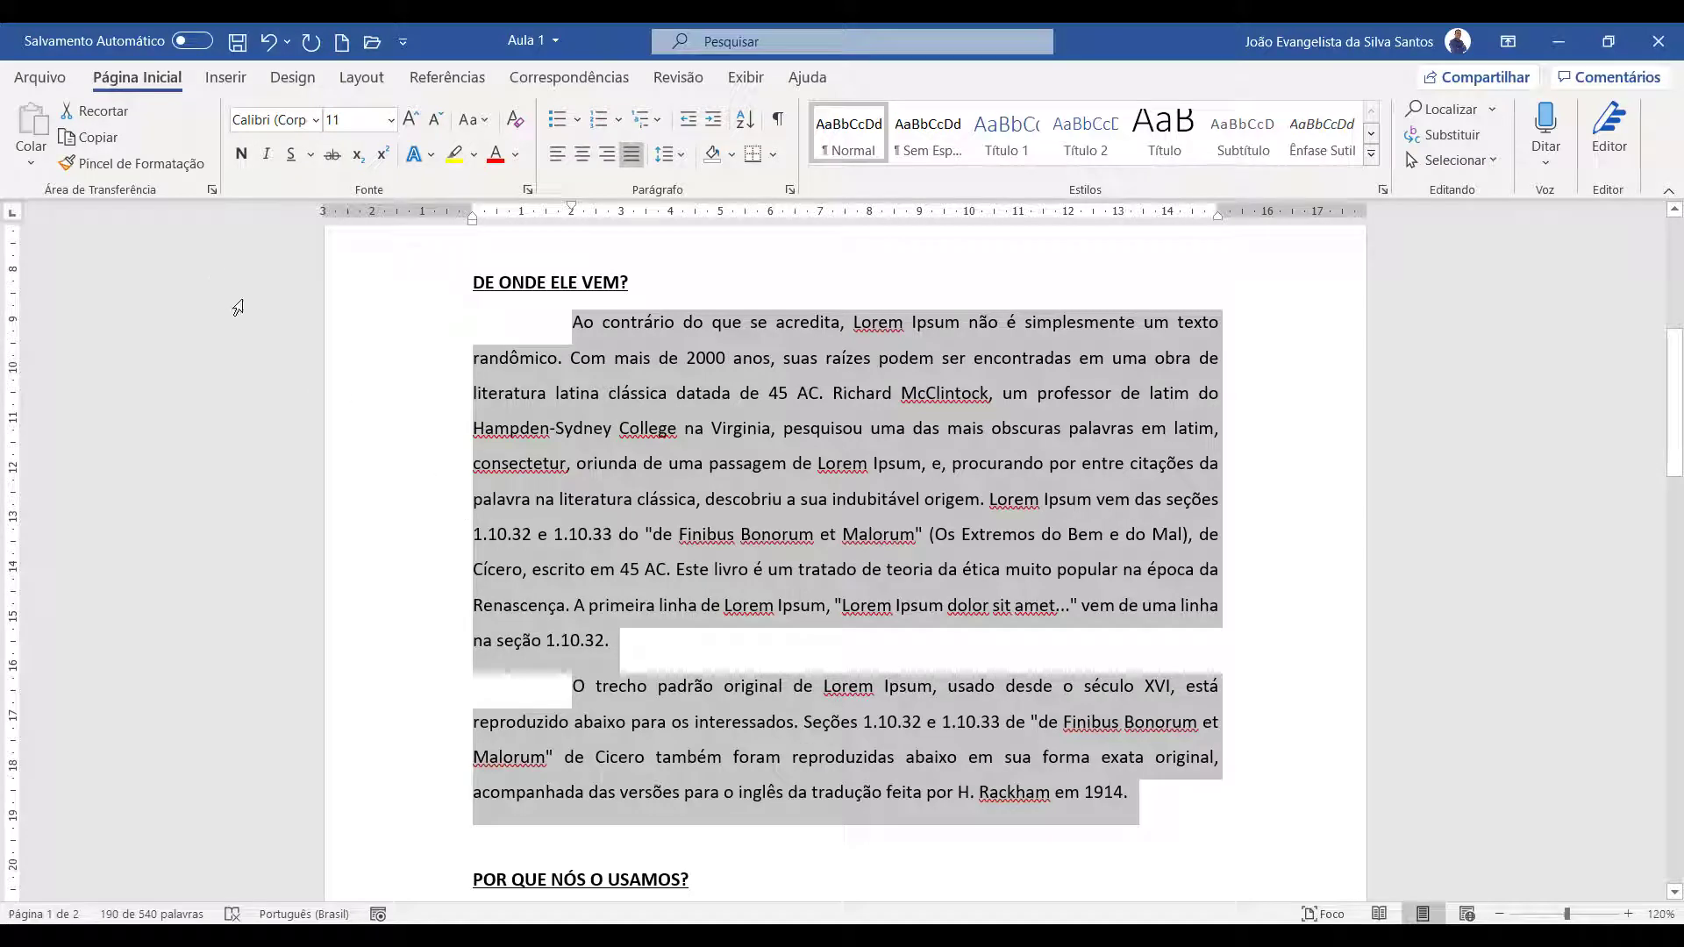
Copy the same body formatting onto the paragraphs under "POR QUE NÓS O USAMOS?" and "ONDE POSSO CONSEGUI-LO?"
{"action": "left_click", "coordinate": [183, 161]}
{"action": "scroll", "coordinate": [441, 570], "scroll_direction": "down", "scroll_amount": 5}
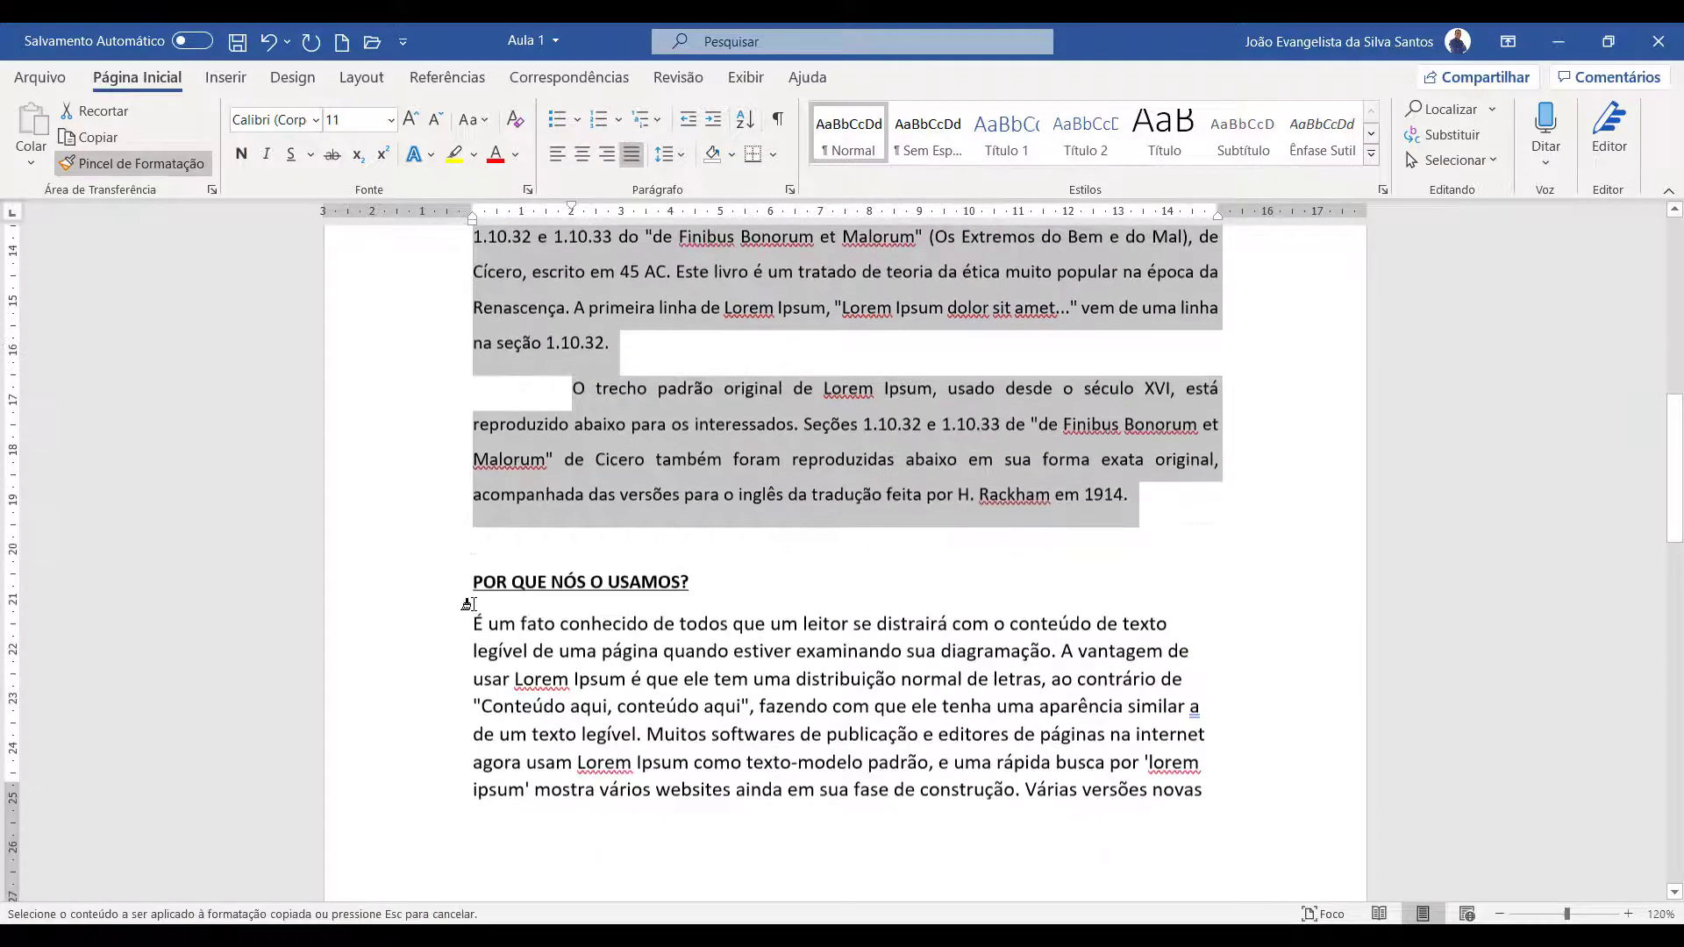
{"action": "mouse_move", "coordinate": [434, 485]}
{"action": "left_mouse_down"}
{"action": "mouse_move", "coordinate": [484, 892]}
{"action": "mouse_move", "coordinate": [570, 544]}
{"action": "mouse_move", "coordinate": [566, 571]}
{"action": "left_mouse_up"}
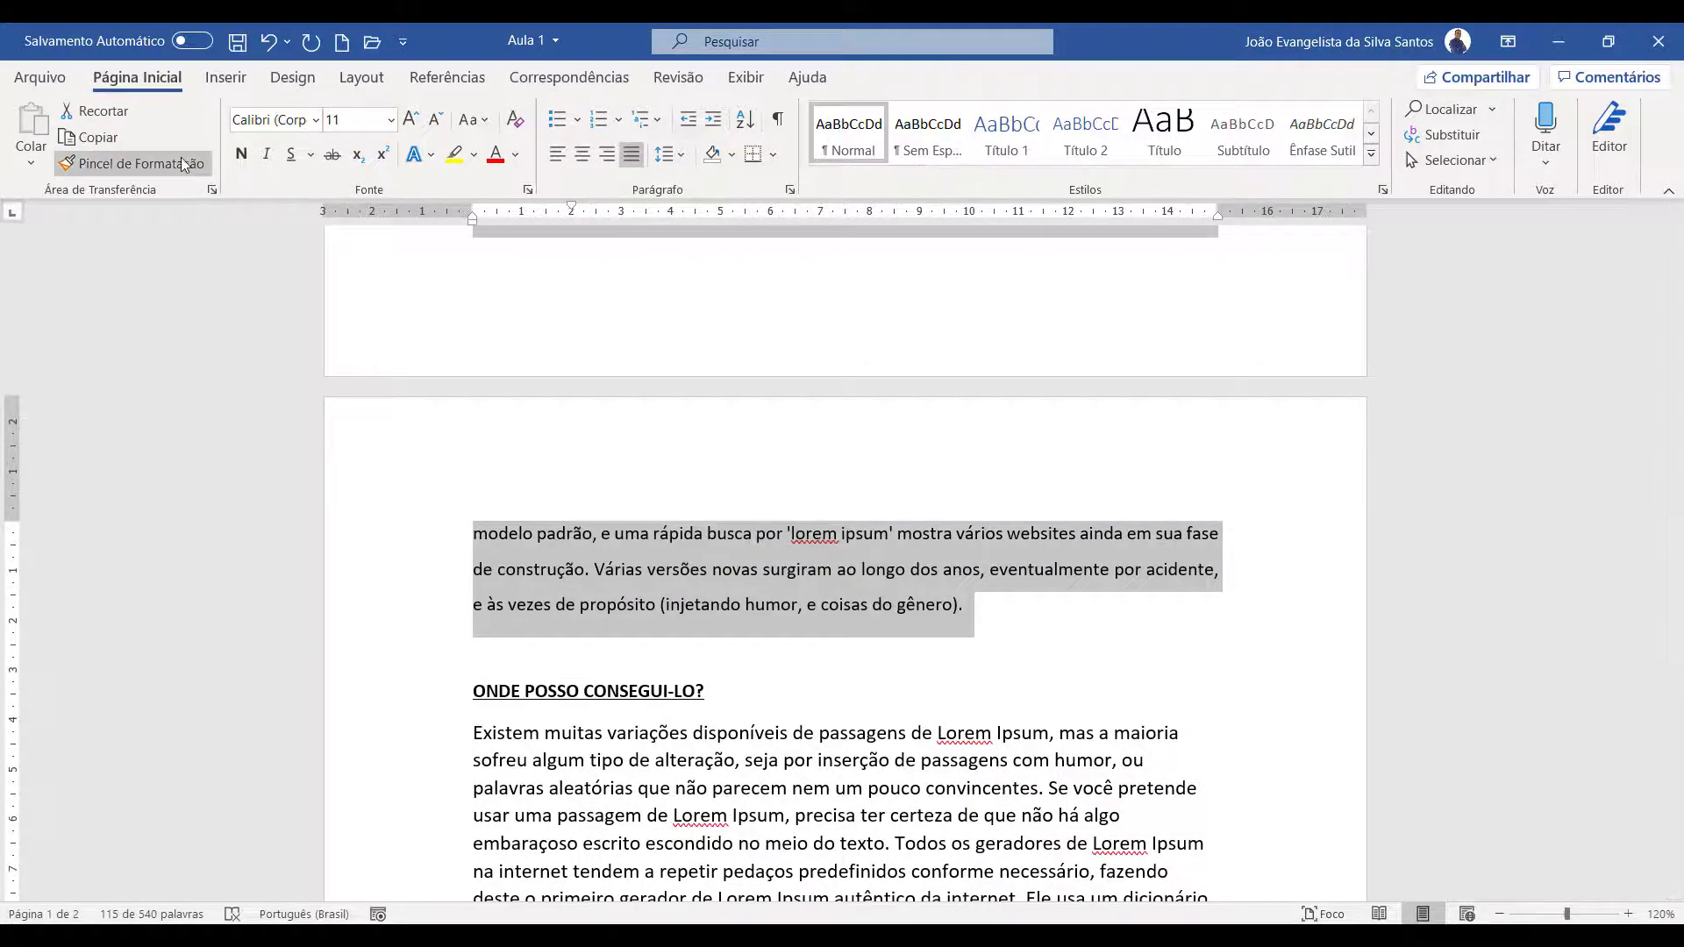
{"action": "scroll", "coordinate": [399, 489], "scroll_direction": "down", "scroll_amount": 3}
{"action": "double_click", "coordinate": [424, 472]}
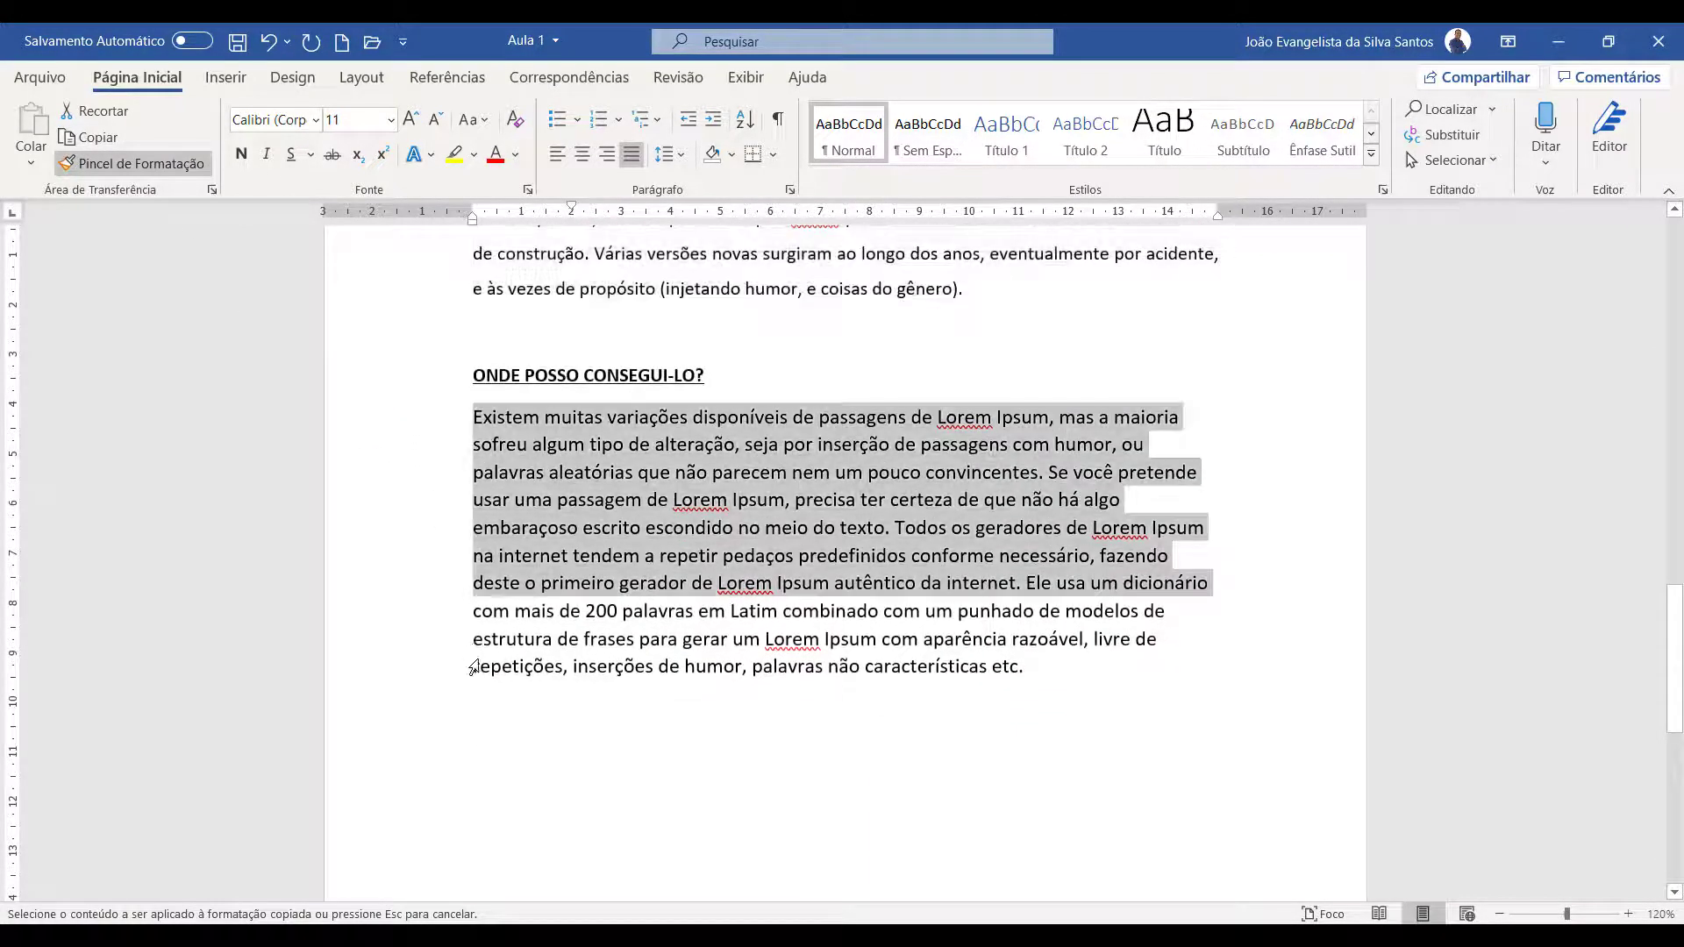
{"action": "left_click_drag", "start_coordinate": [597, 706], "coordinate": [596, 706]}
Lay out the two body paragraphs under "DE ONDE ELE VEM?" in two equal columns
{"action": "scroll", "coordinate": [877, 614], "scroll_direction": "up", "scroll_amount": 15}
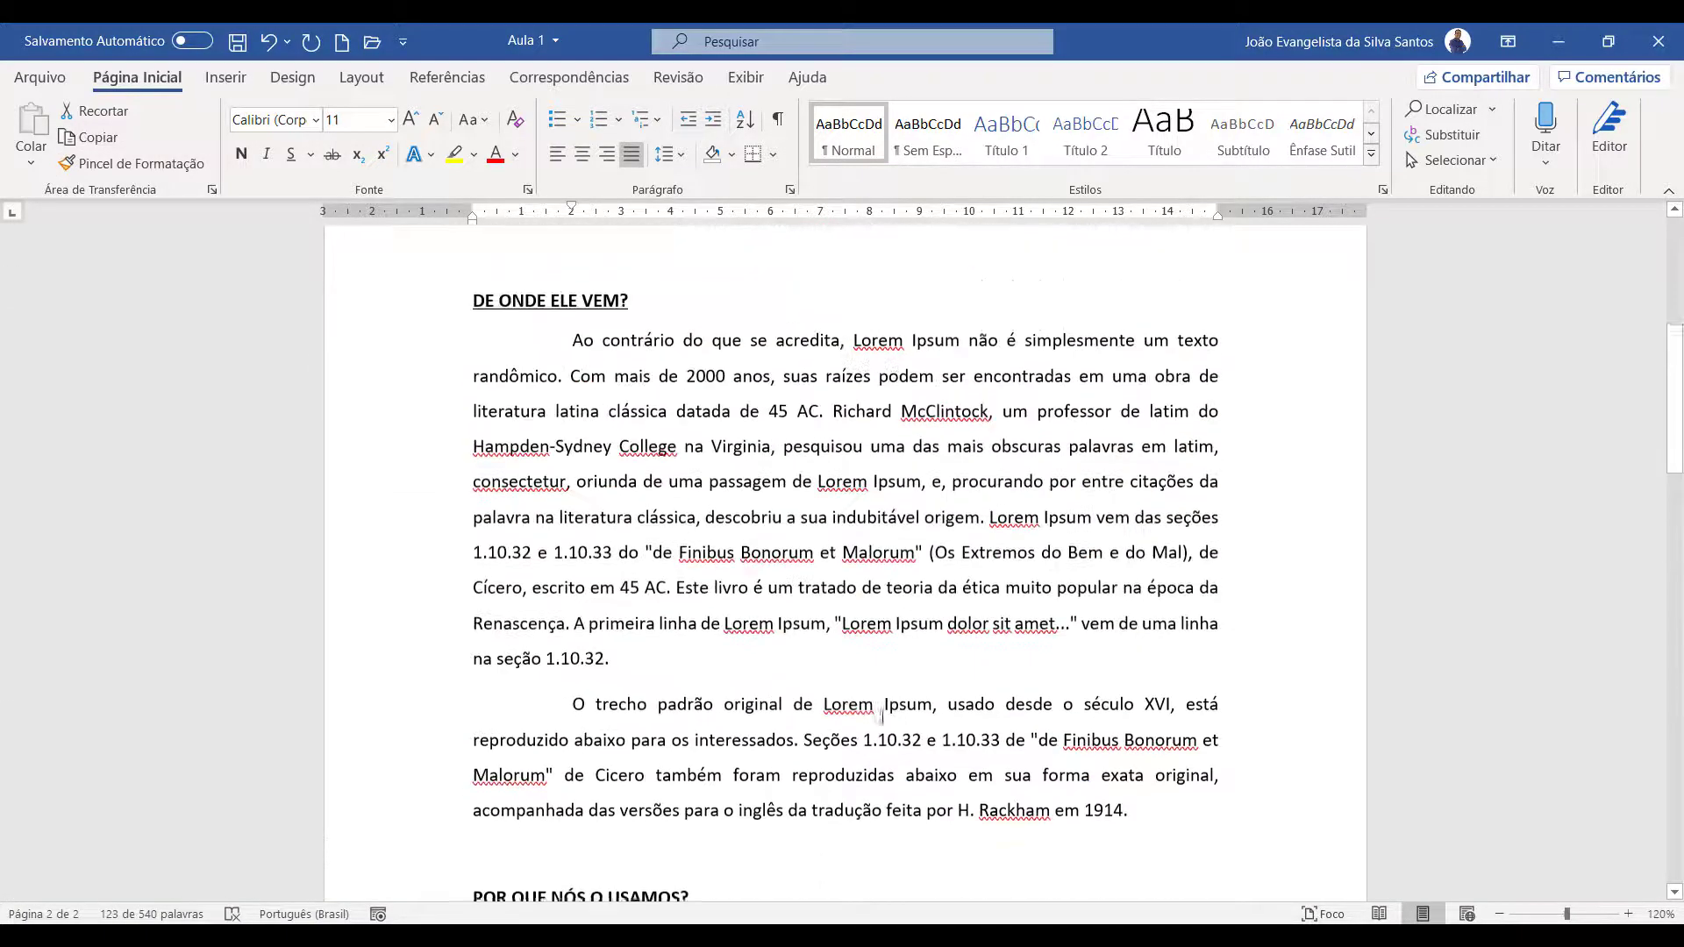
{"action": "scroll", "coordinate": [882, 717], "scroll_direction": "up", "scroll_amount": 3}
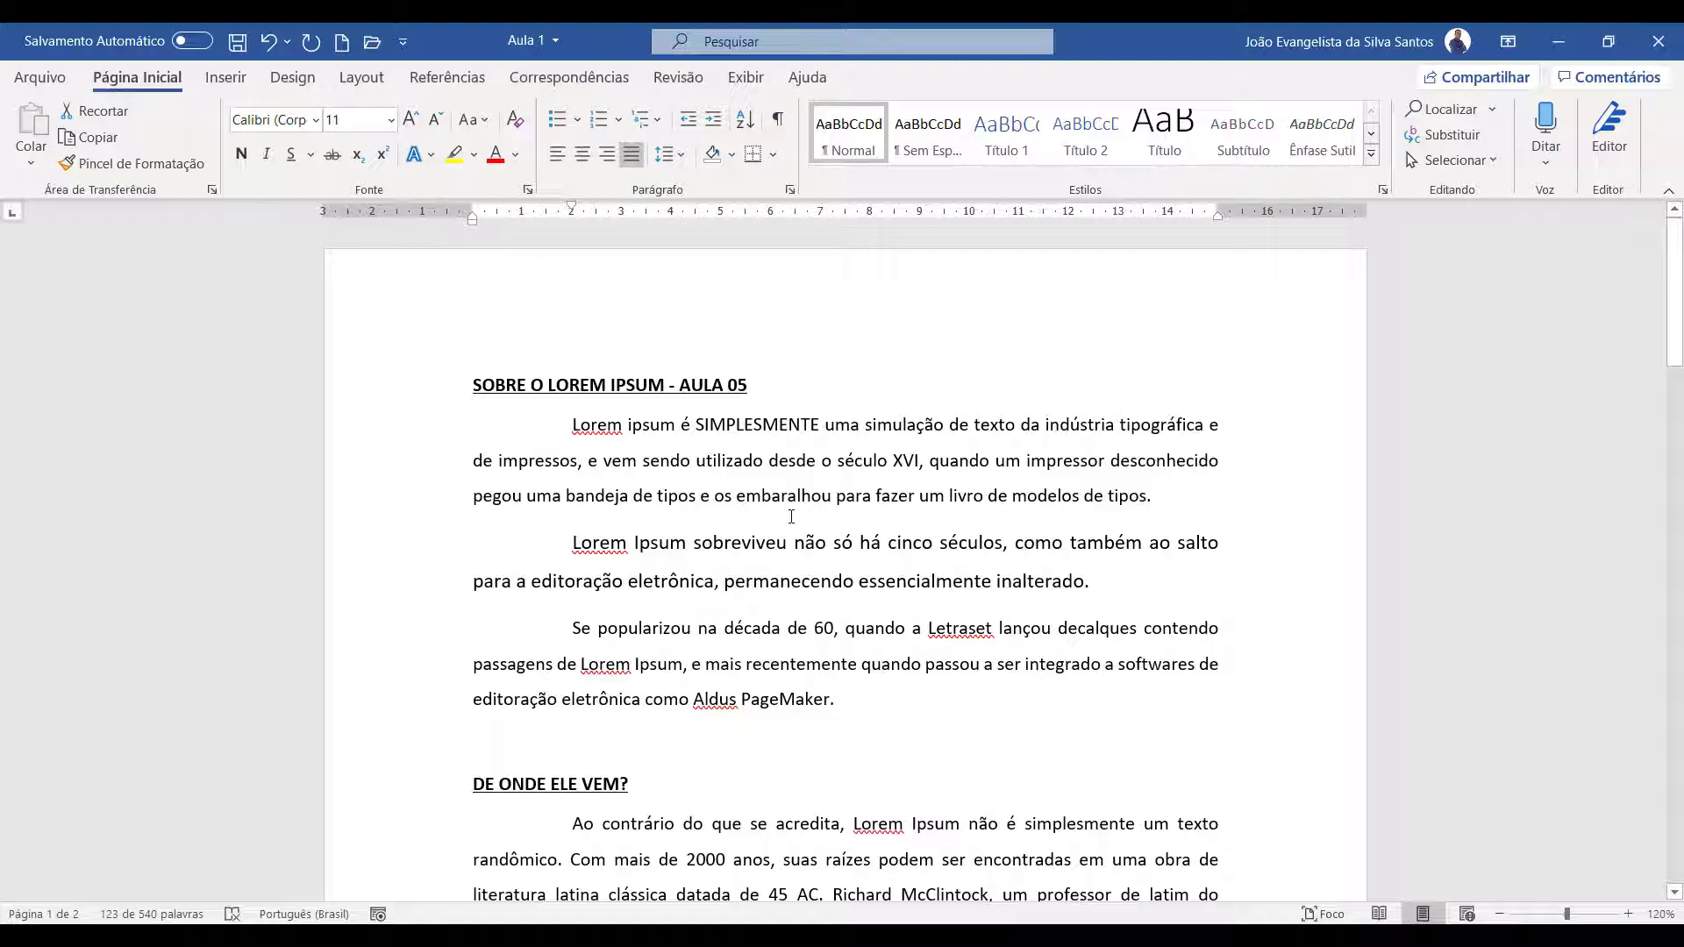
{"action": "scroll", "coordinate": [792, 516], "scroll_direction": "down", "scroll_amount": 6}
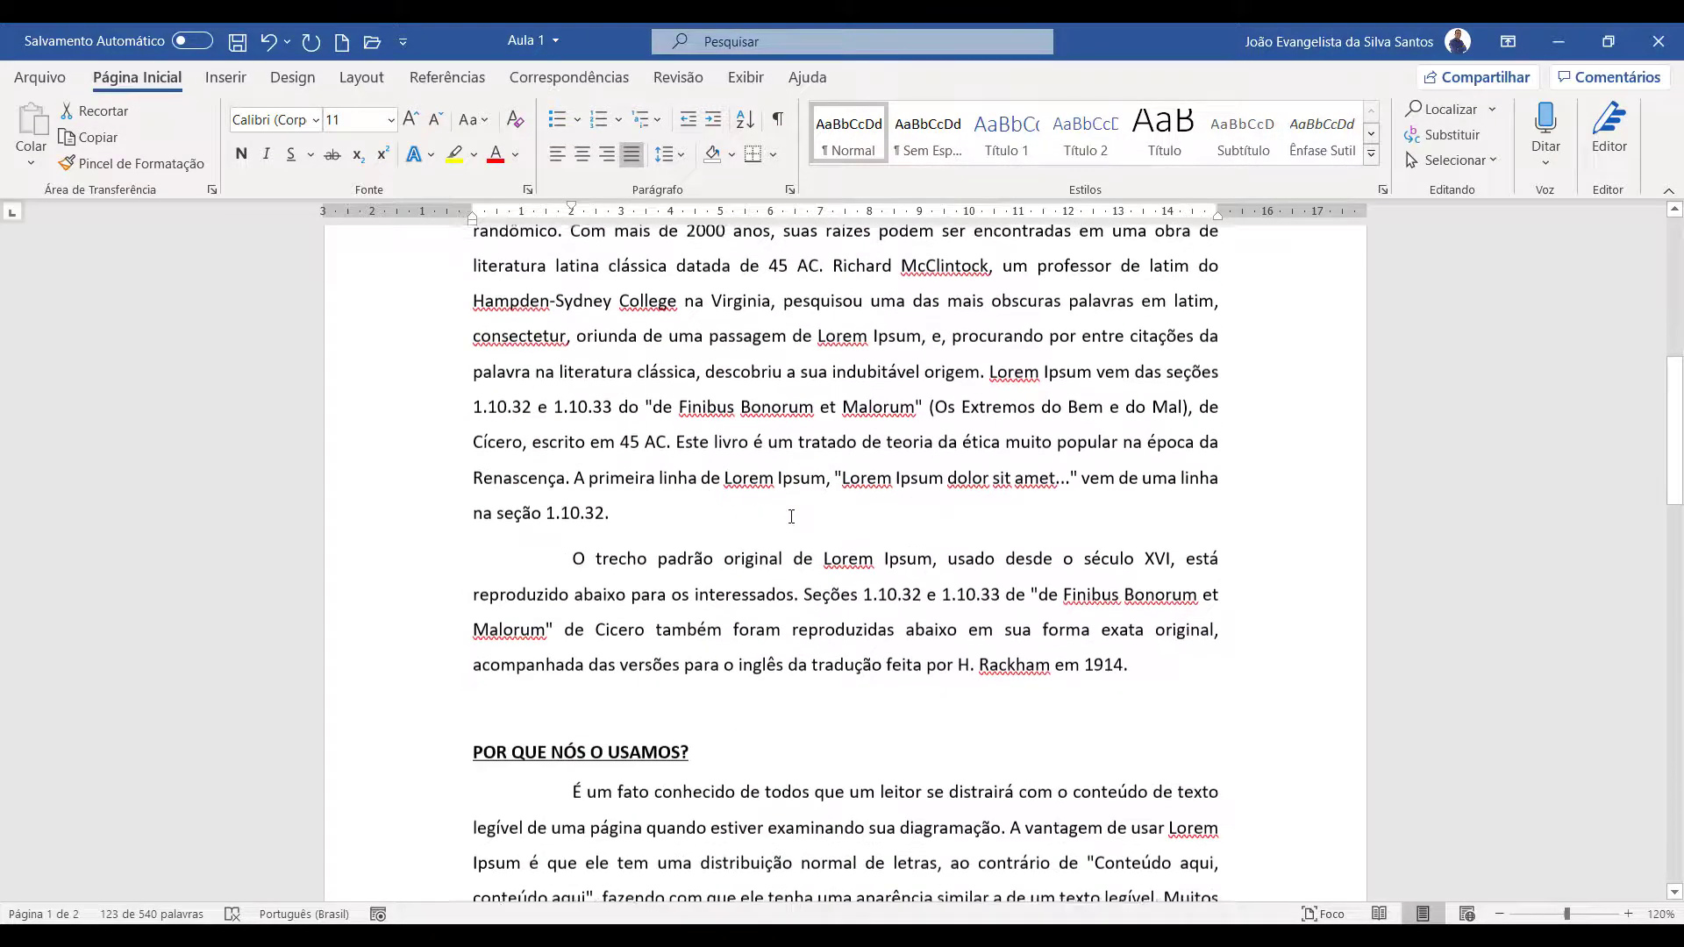
{"action": "scroll", "coordinate": [792, 517], "scroll_direction": "up", "scroll_amount": 2}
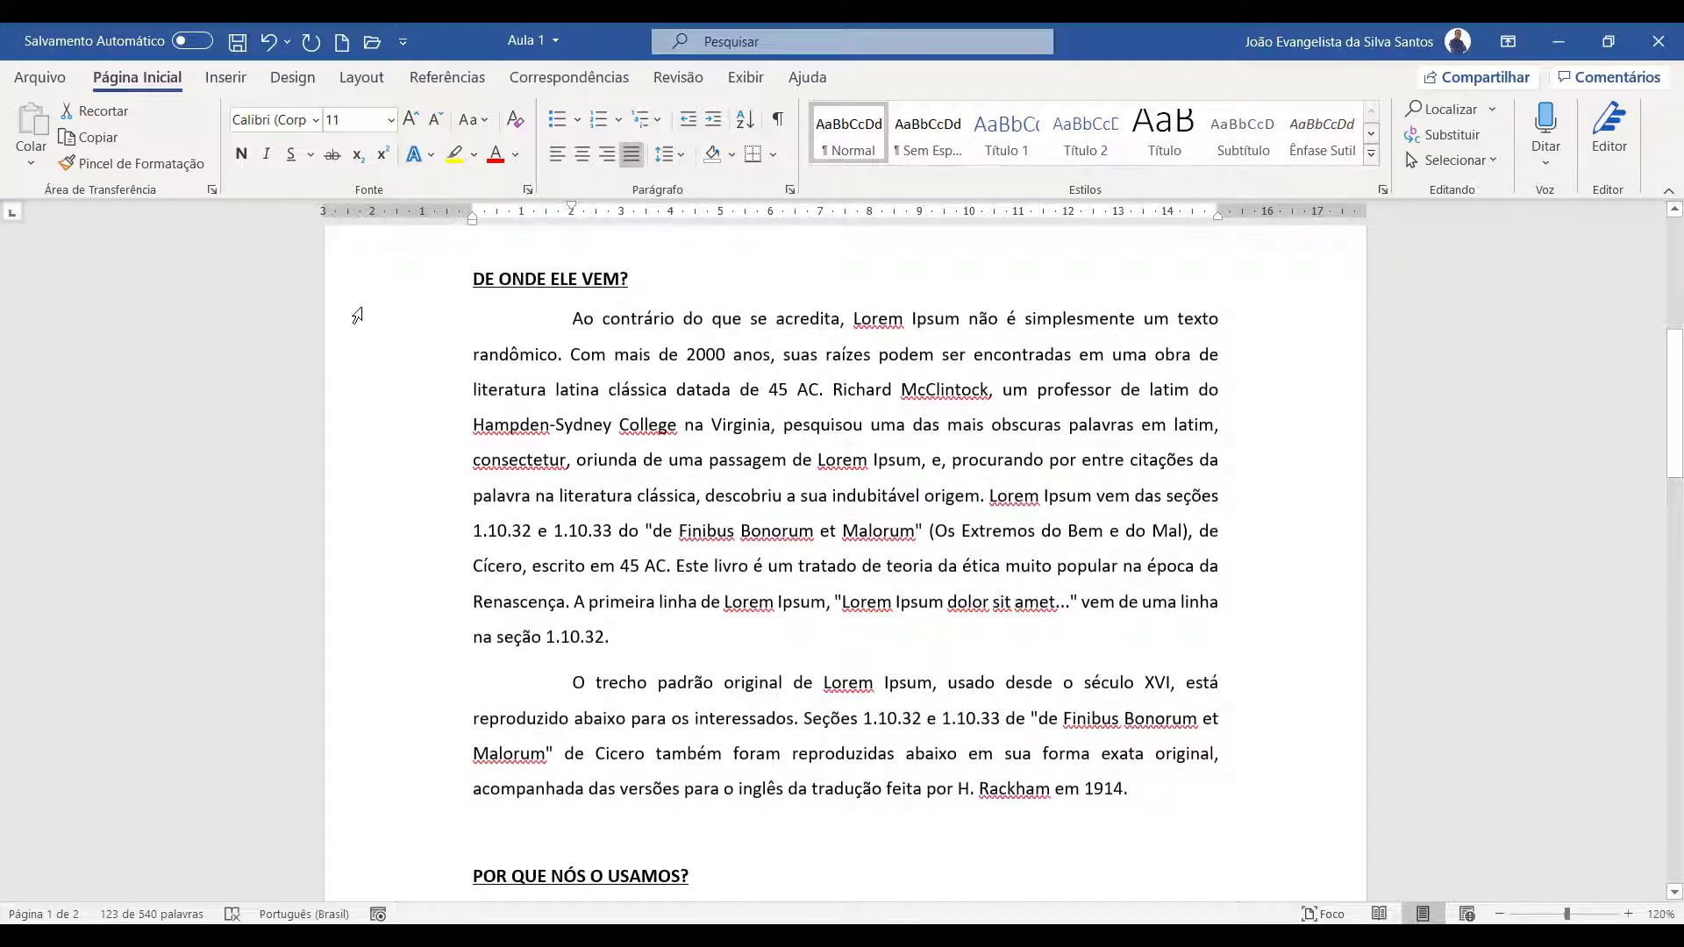
{"action": "left_click_drag", "start_coordinate": [376, 351], "coordinate": [451, 795]}
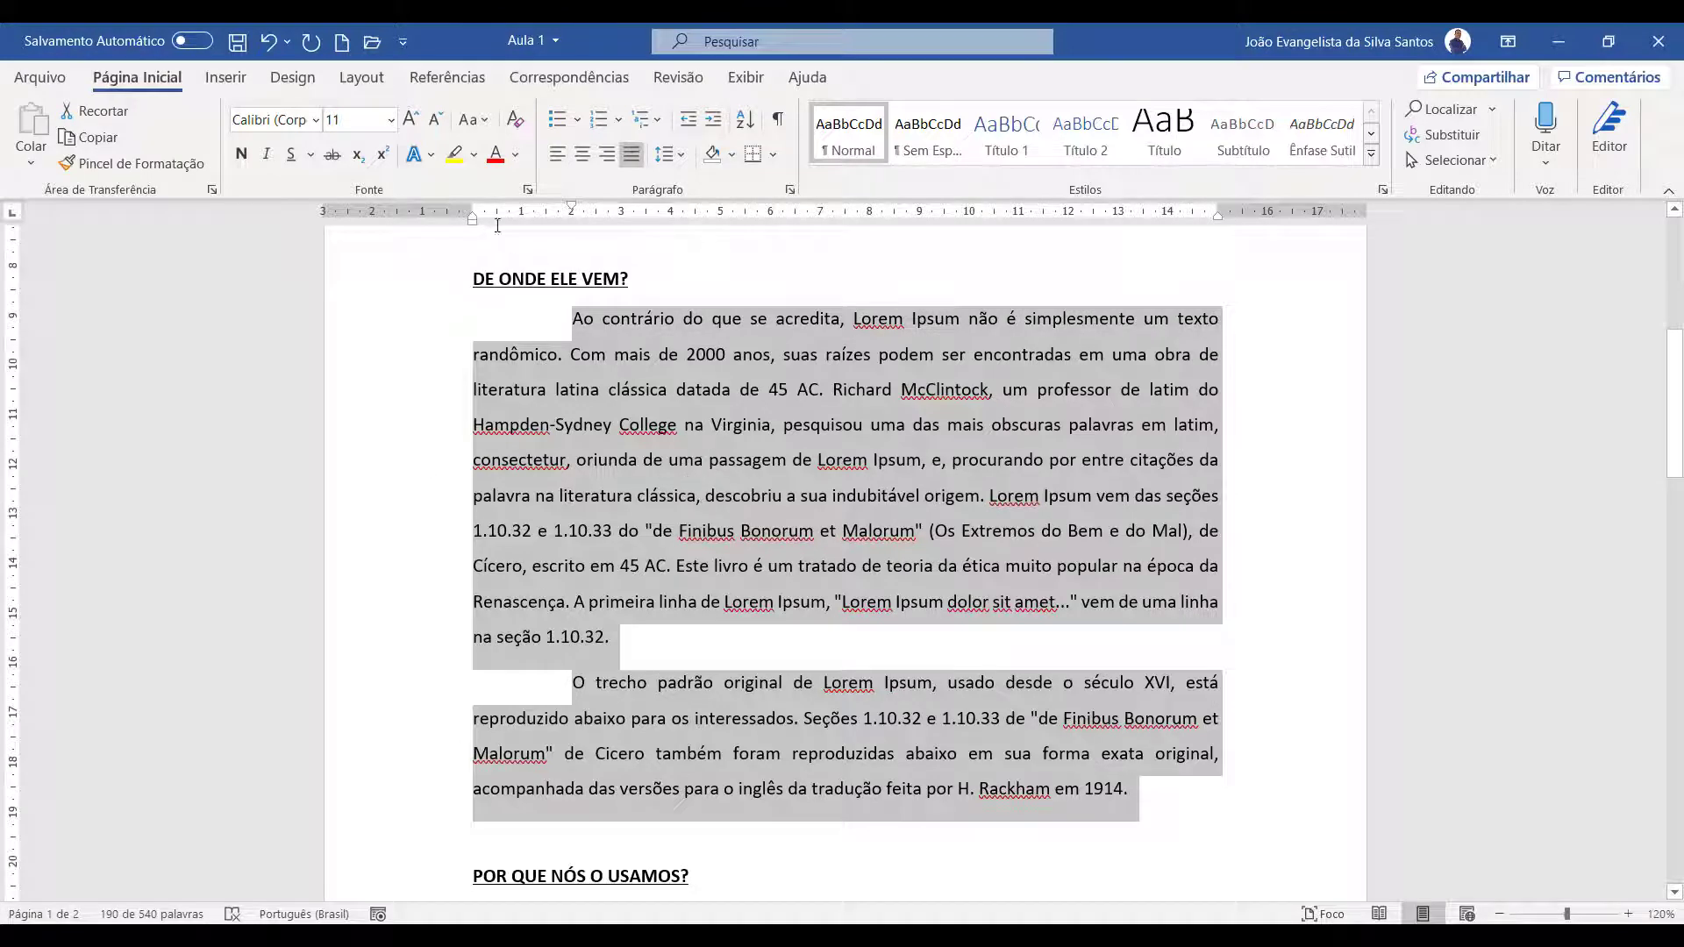
{"action": "left_click", "coordinate": [375, 78]}
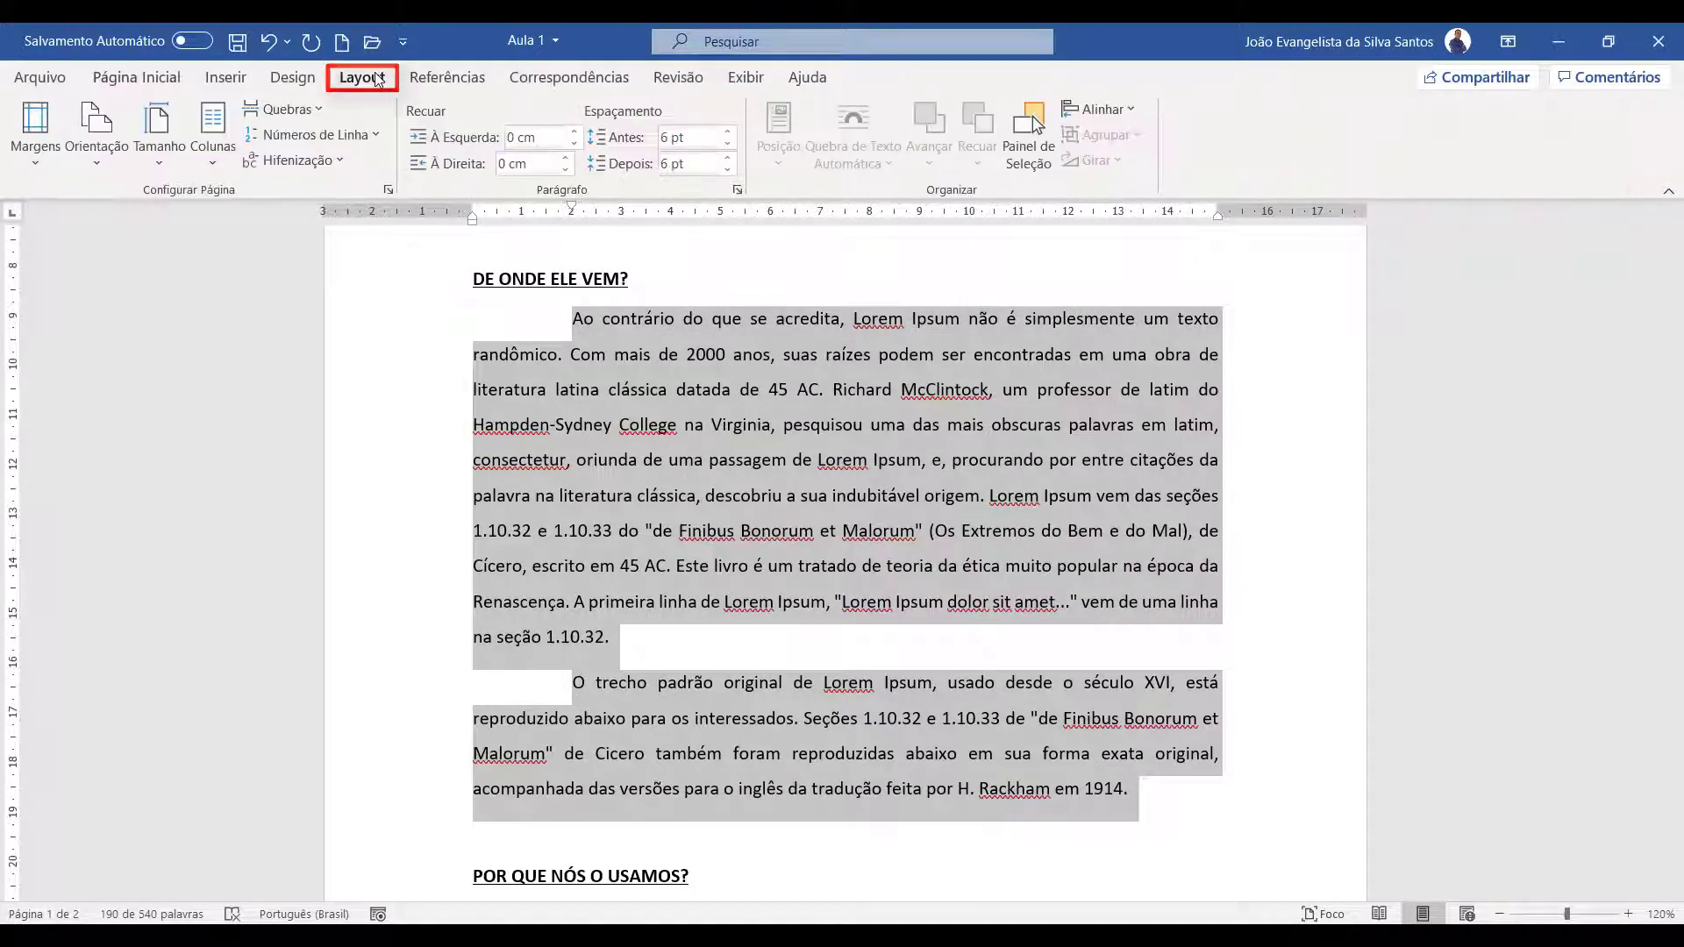
{"action": "left_click", "coordinate": [220, 172]}
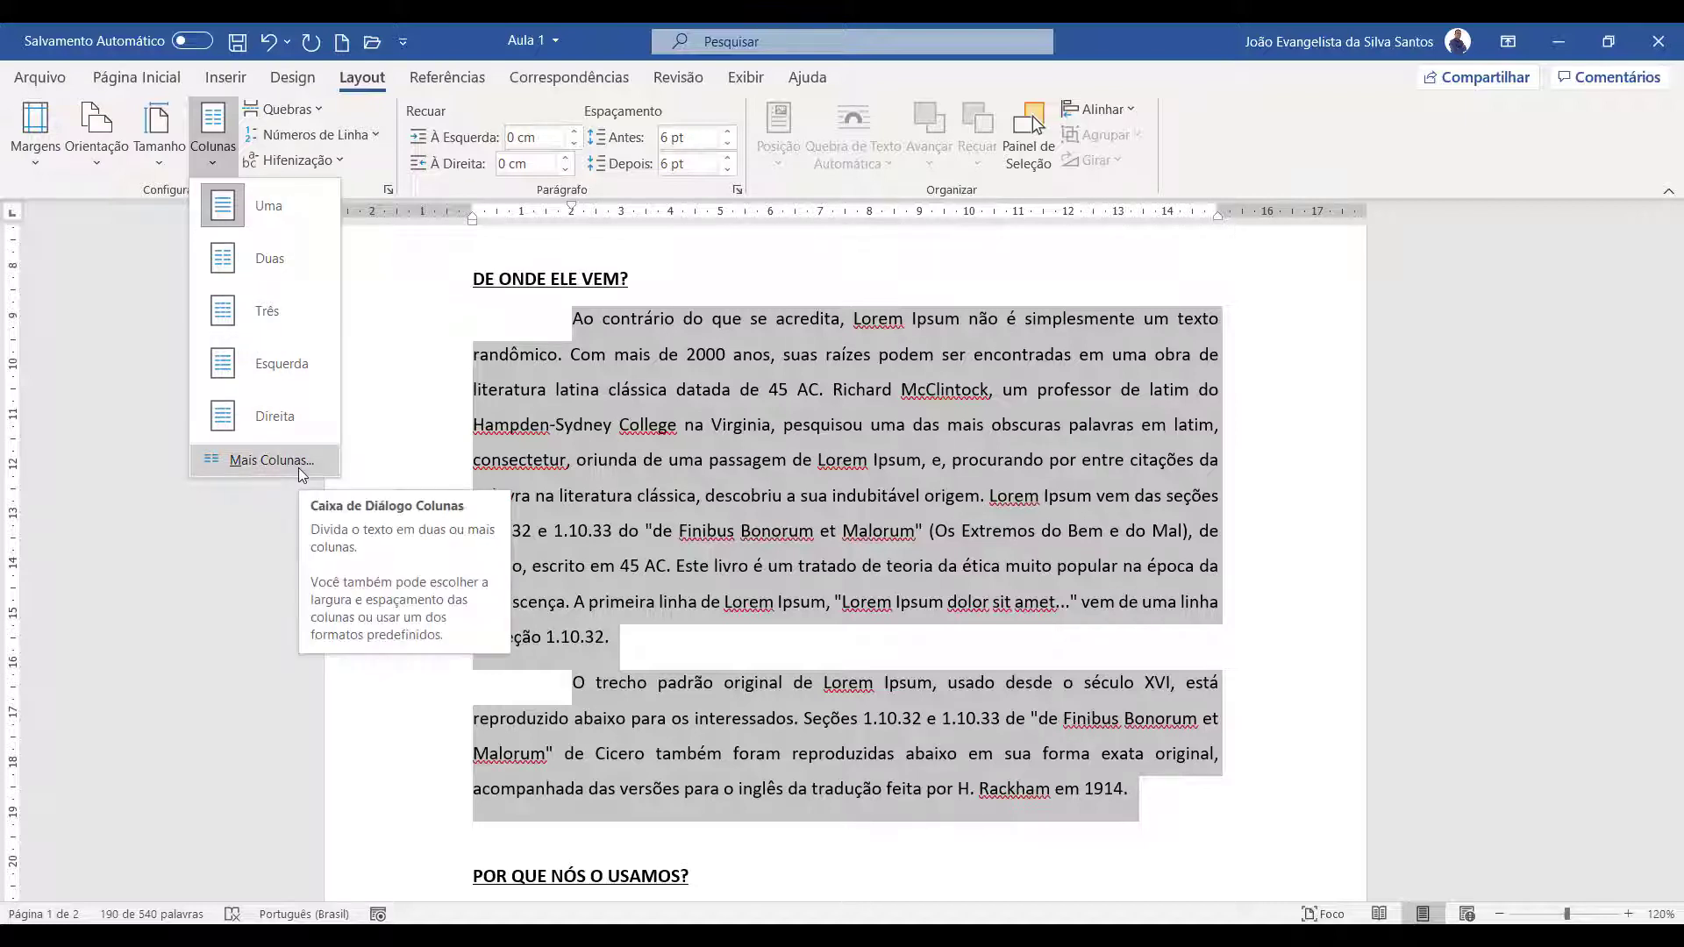
{"action": "left_click", "coordinate": [276, 261]}
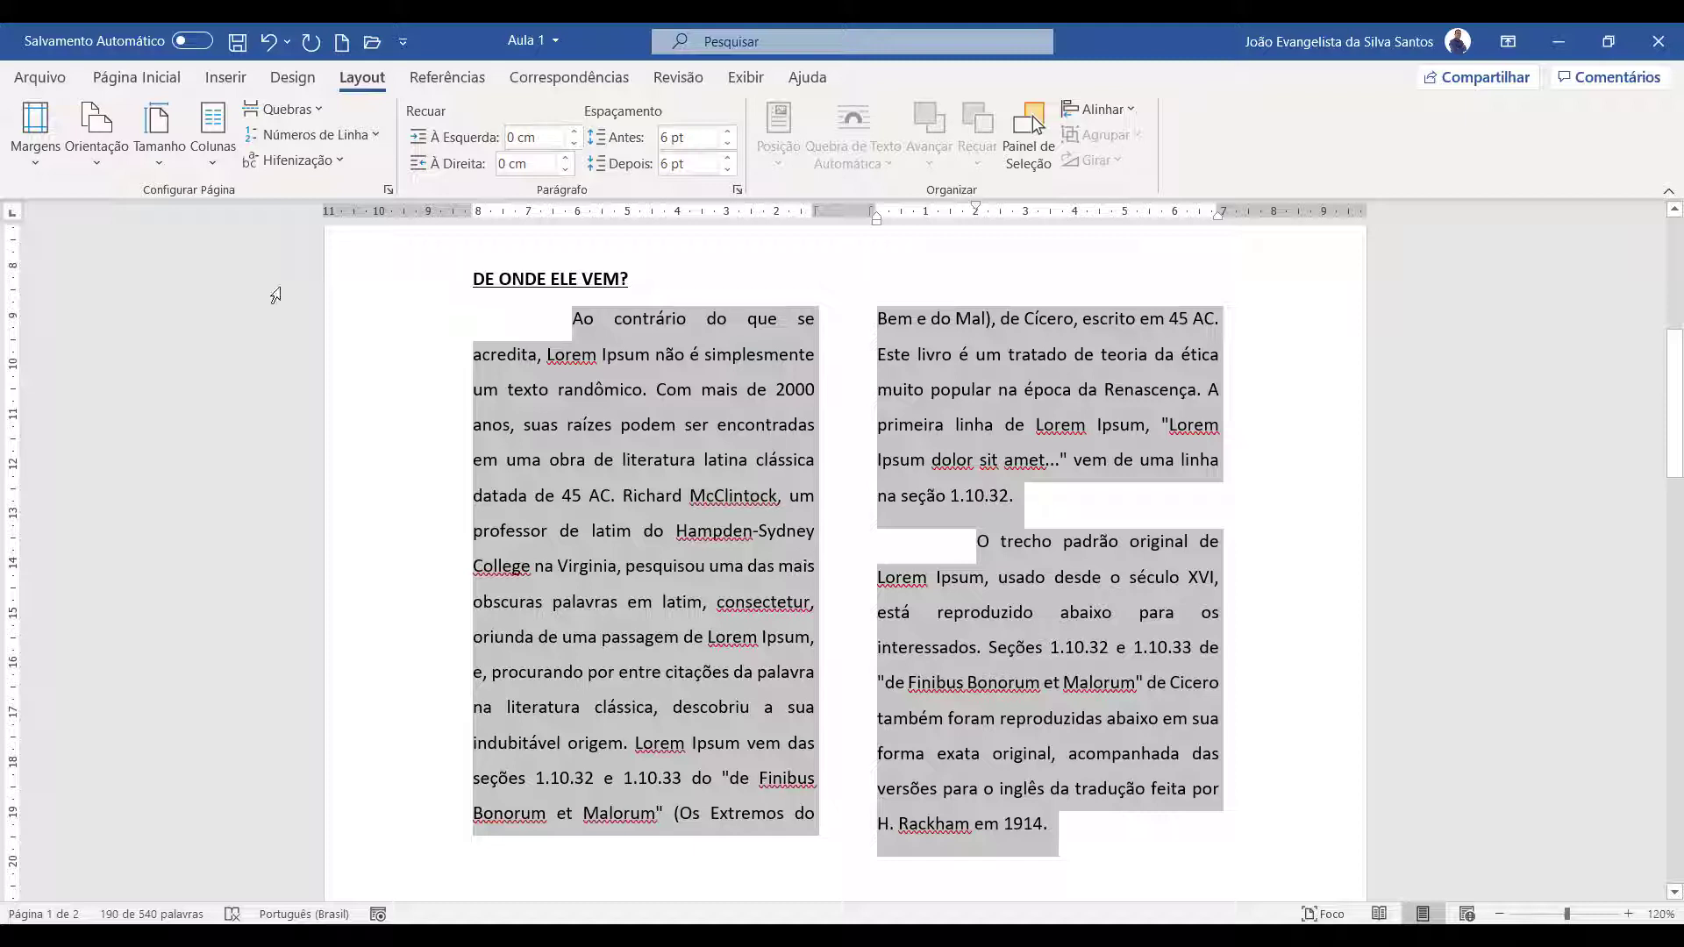
Try the Três, Esquerda and Direita column layouts on the selected paragraphs, and return them to Duas
{"action": "left_click", "coordinate": [213, 131]}
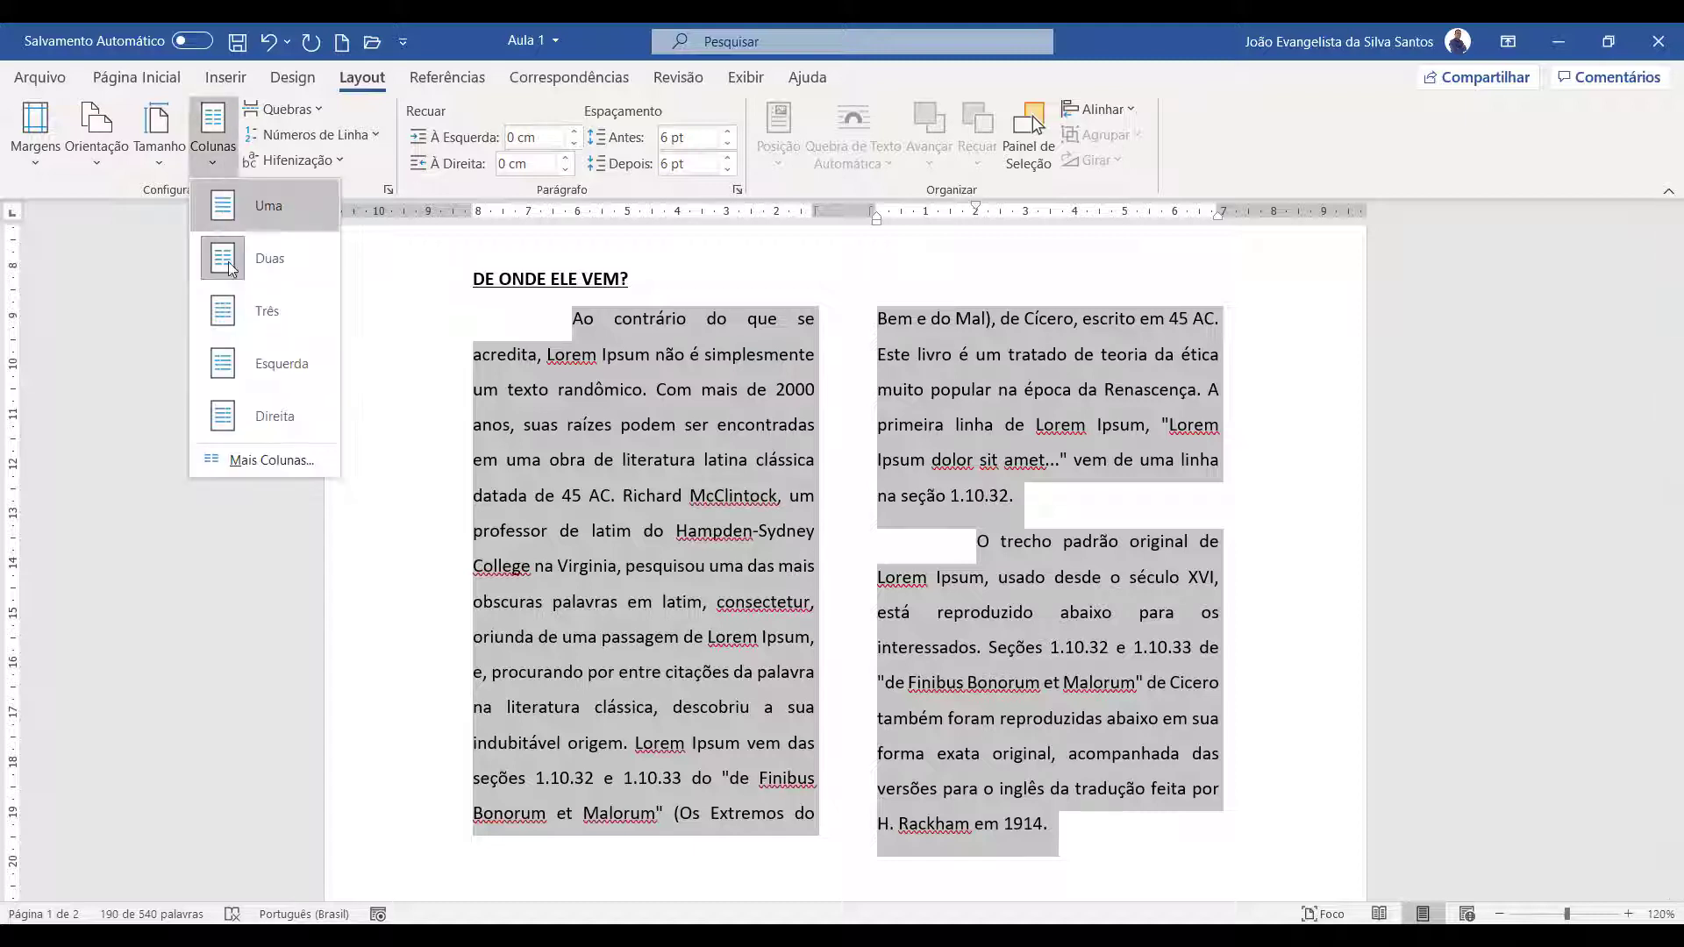
{"action": "left_click", "coordinate": [244, 312]}
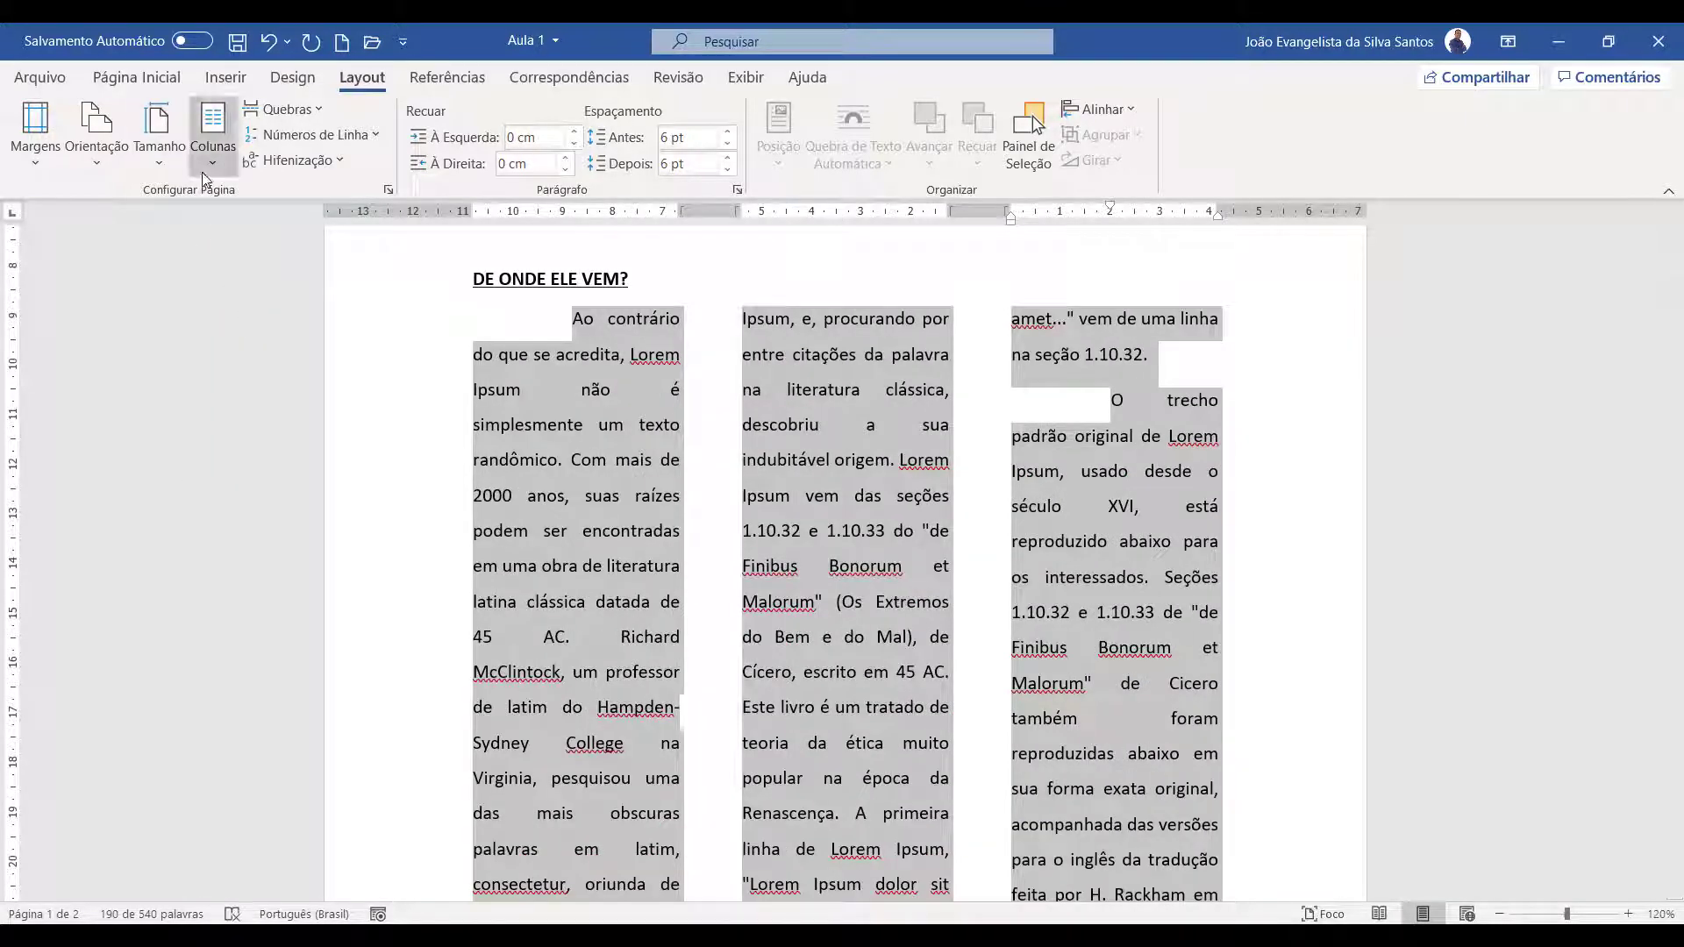
{"action": "left_click", "coordinate": [208, 162]}
{"action": "left_click", "coordinate": [263, 357]}
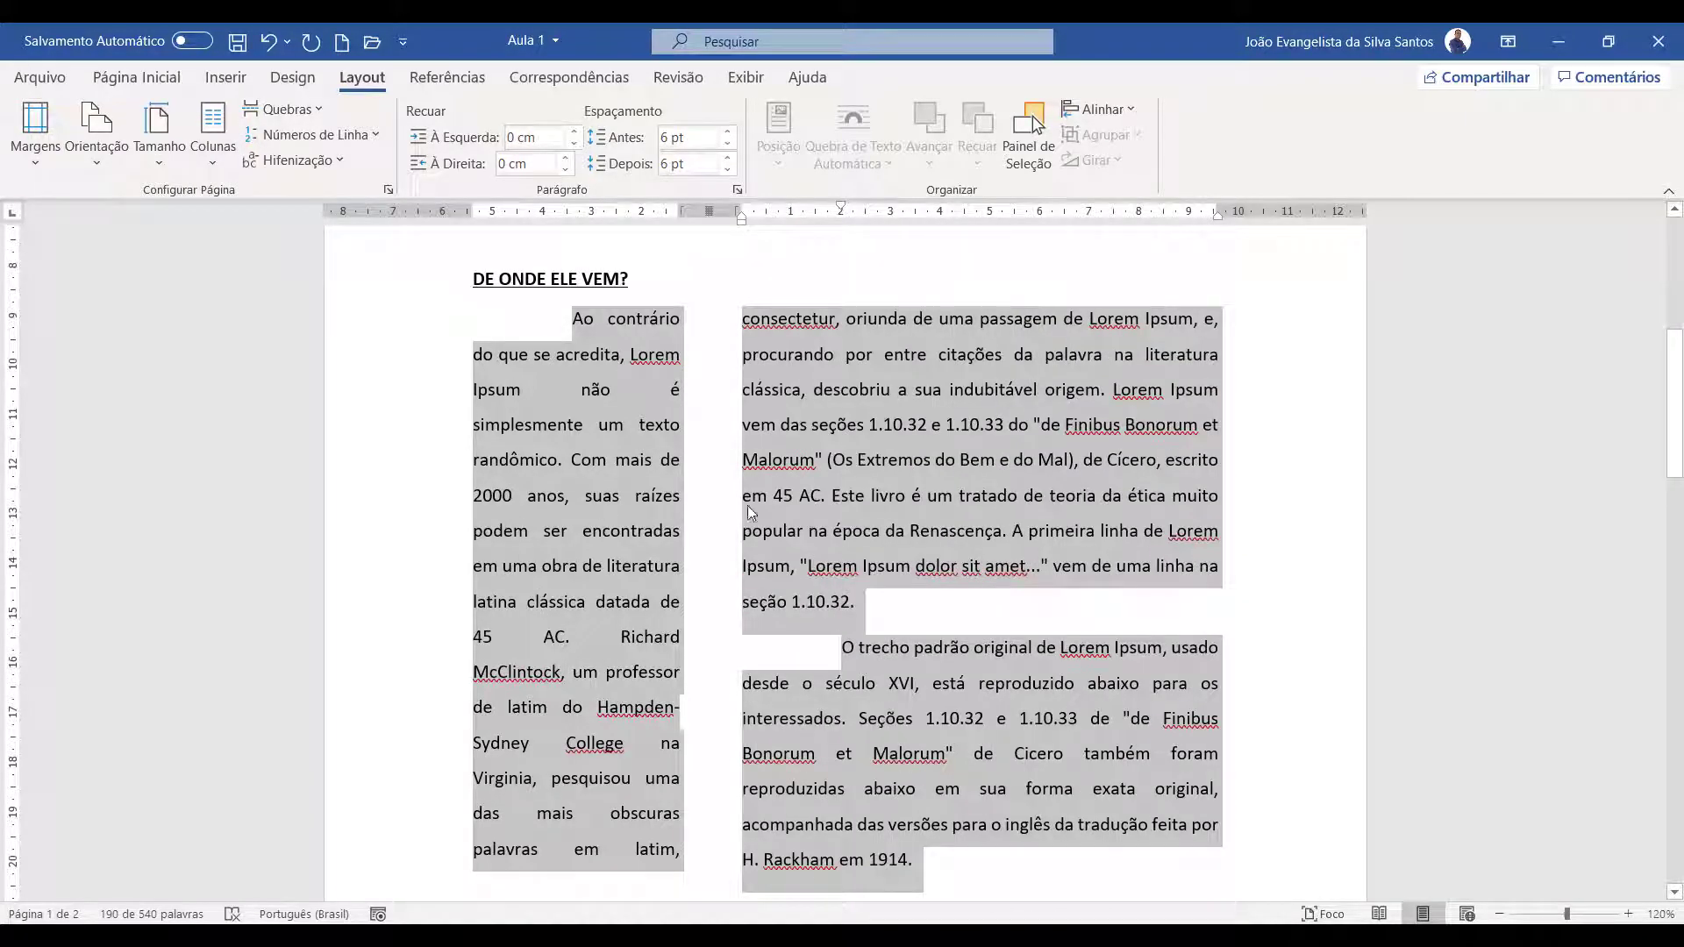
{"action": "left_click", "coordinate": [213, 161]}
{"action": "left_click", "coordinate": [275, 417]}
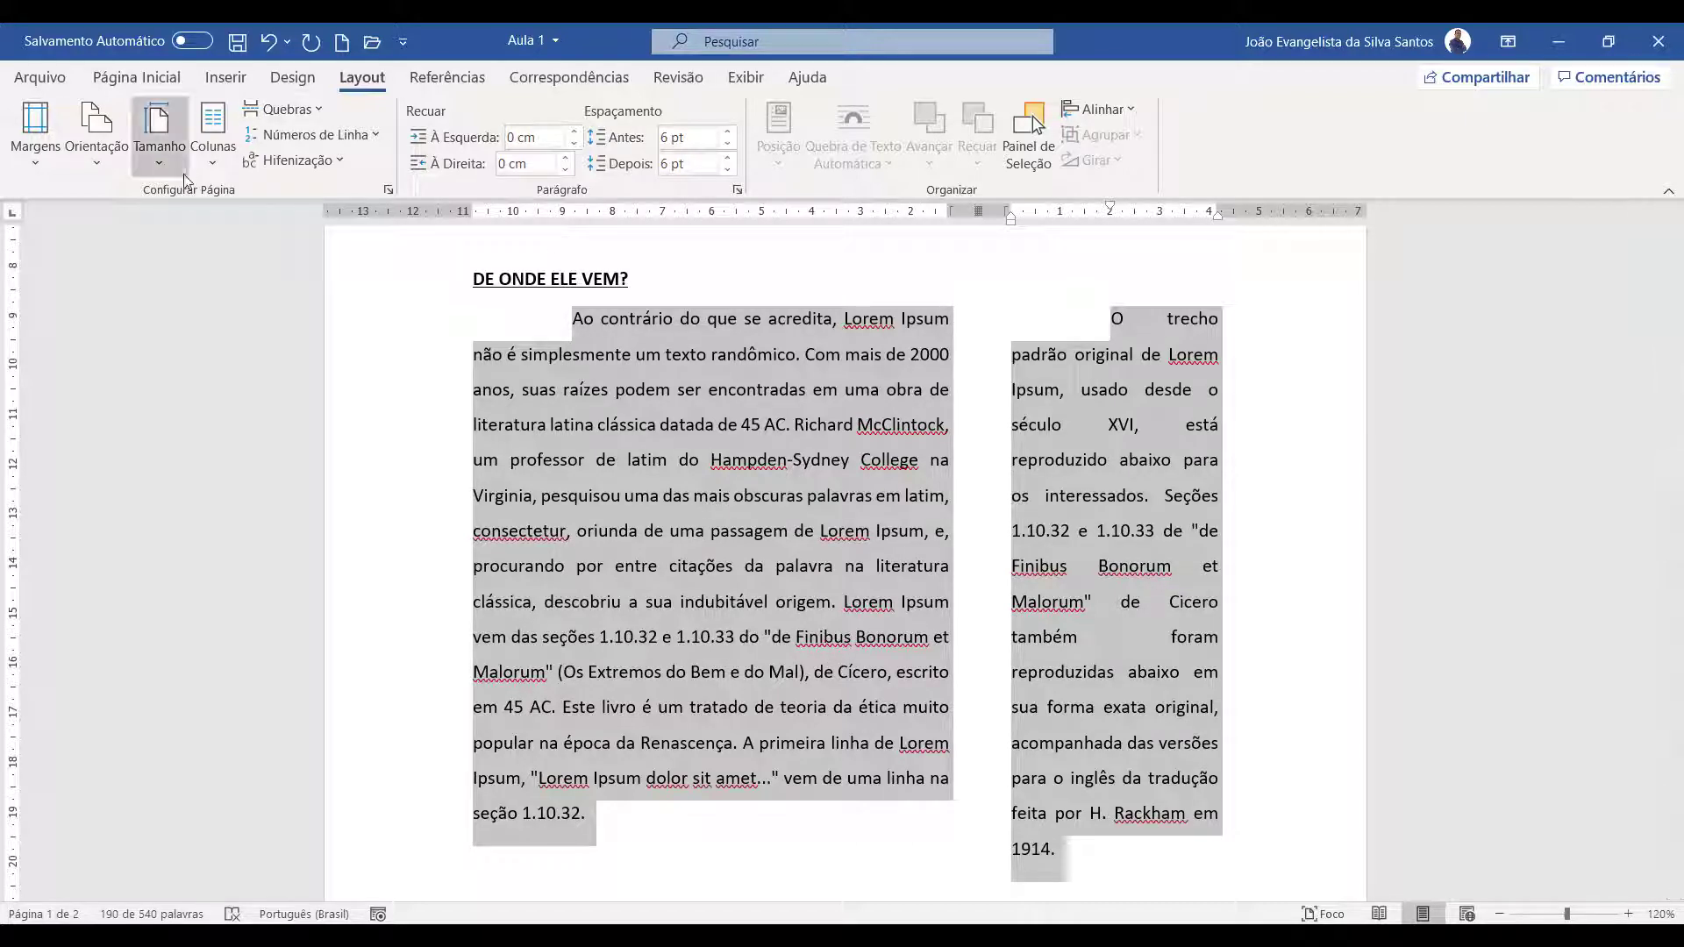
{"action": "left_click", "coordinate": [213, 167]}
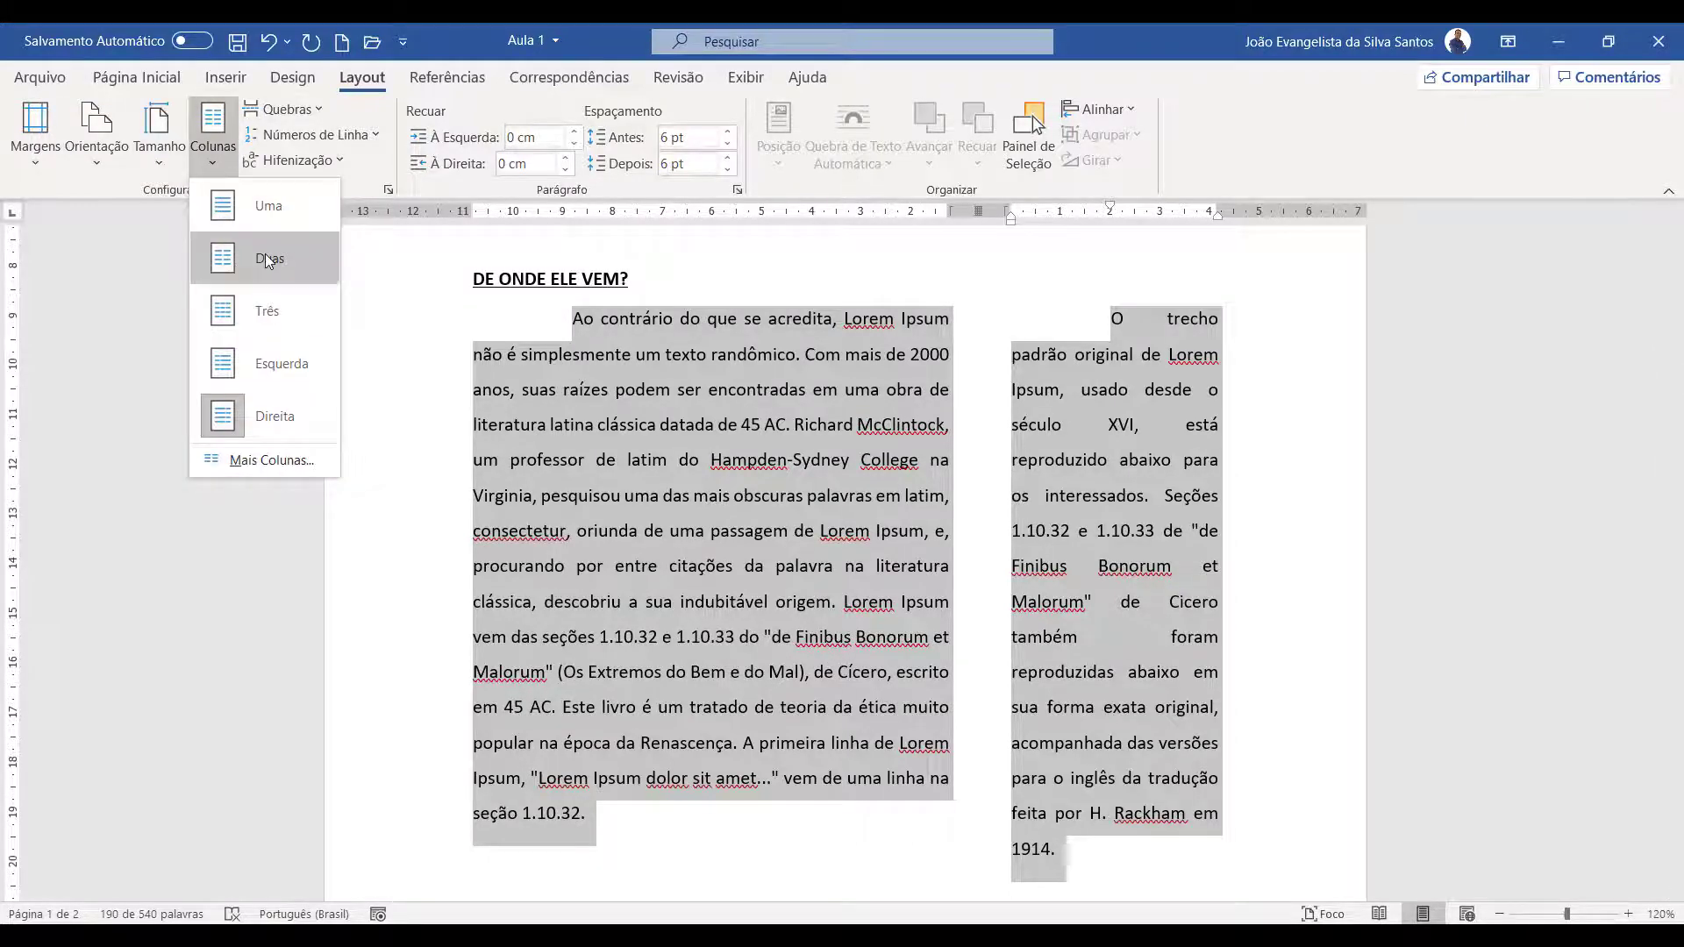
{"action": "left_click", "coordinate": [268, 258]}
Open the detailed column settings for the selected paragraphs
{"action": "left_click", "coordinate": [213, 167]}
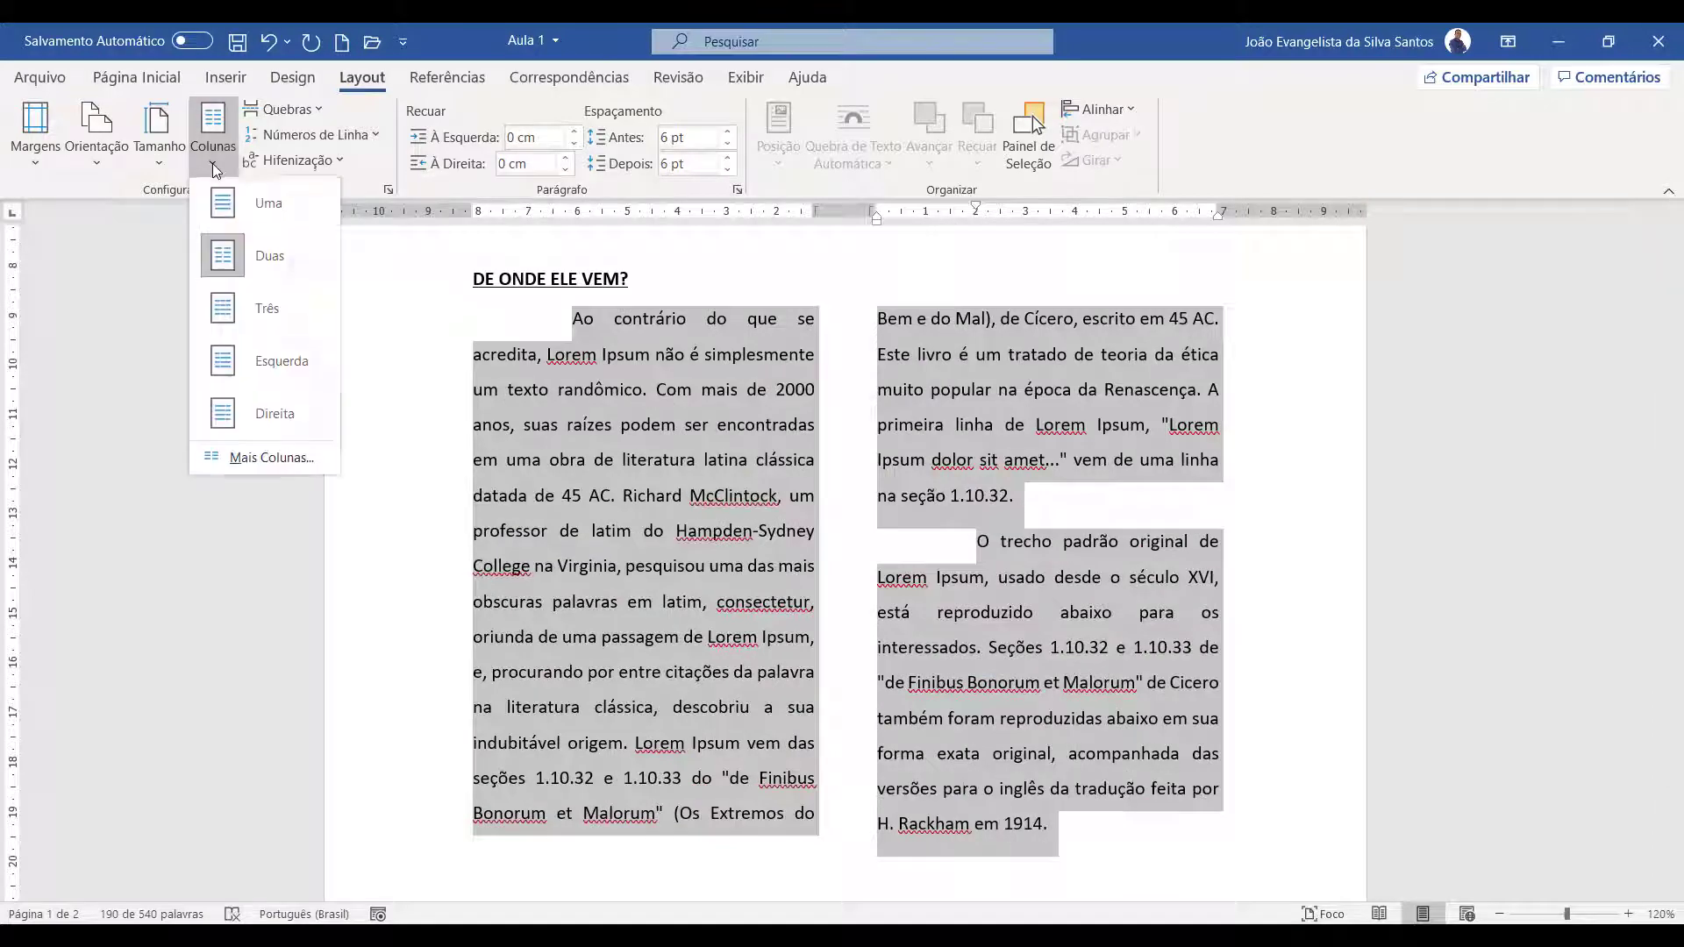
{"action": "left_click", "coordinate": [267, 460]}
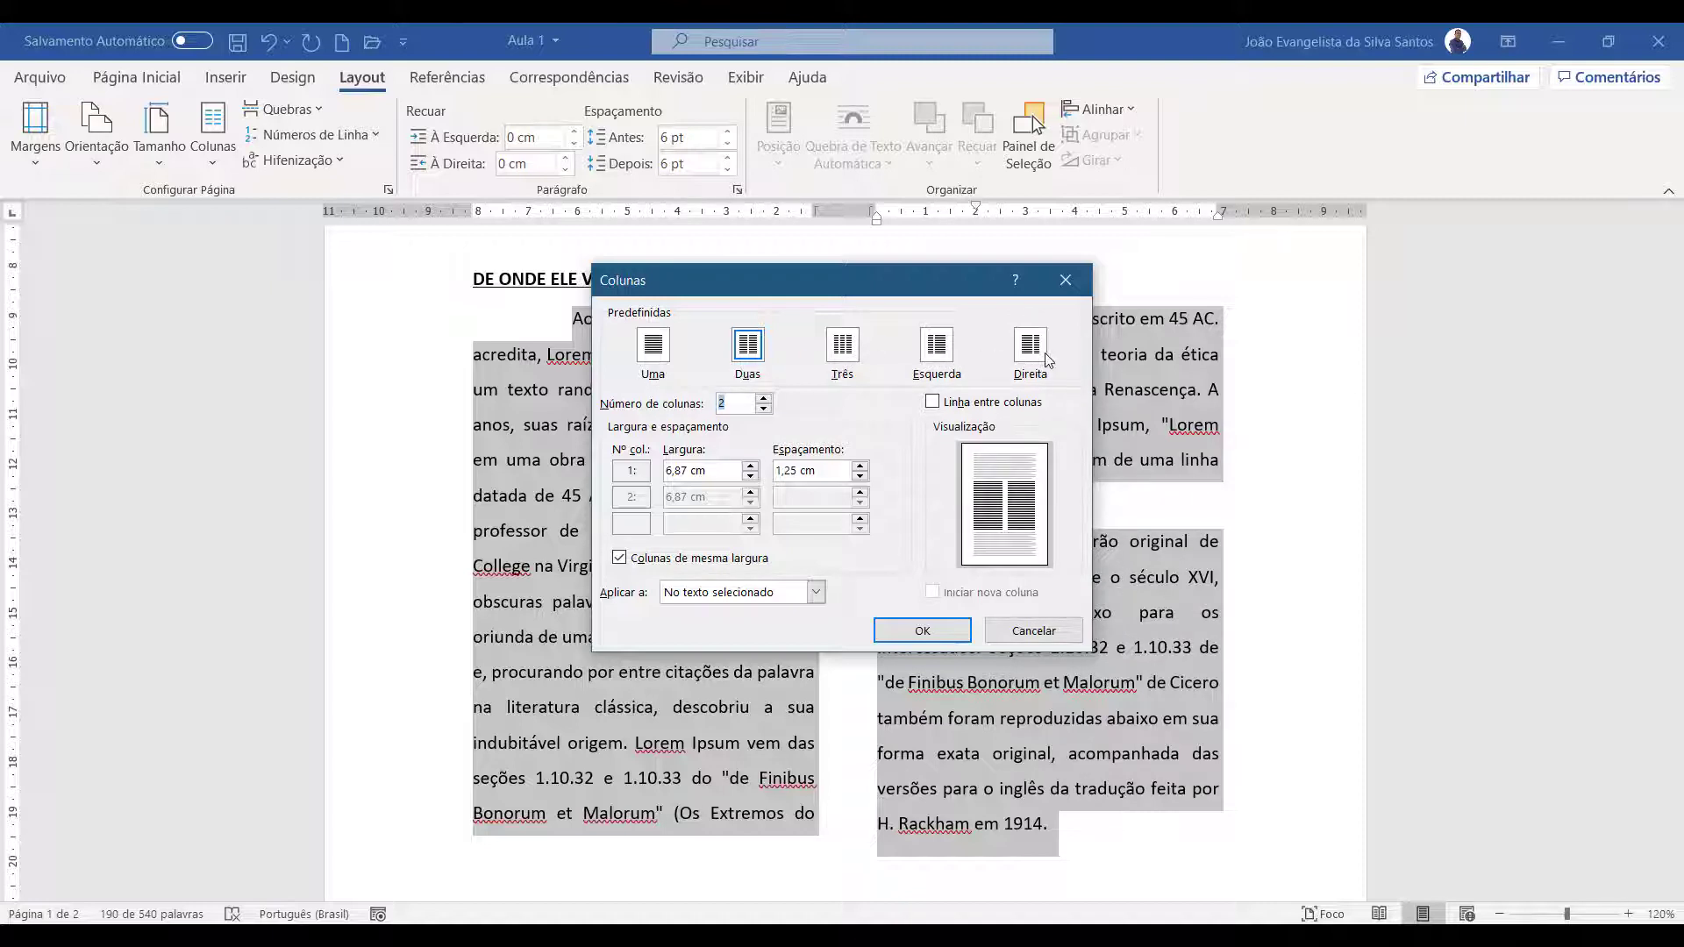
Try a column count of 4 in the column settings, and return it to 2
{"action": "left_click", "coordinate": [765, 400]}
{"action": "left_click", "coordinate": [765, 399]}
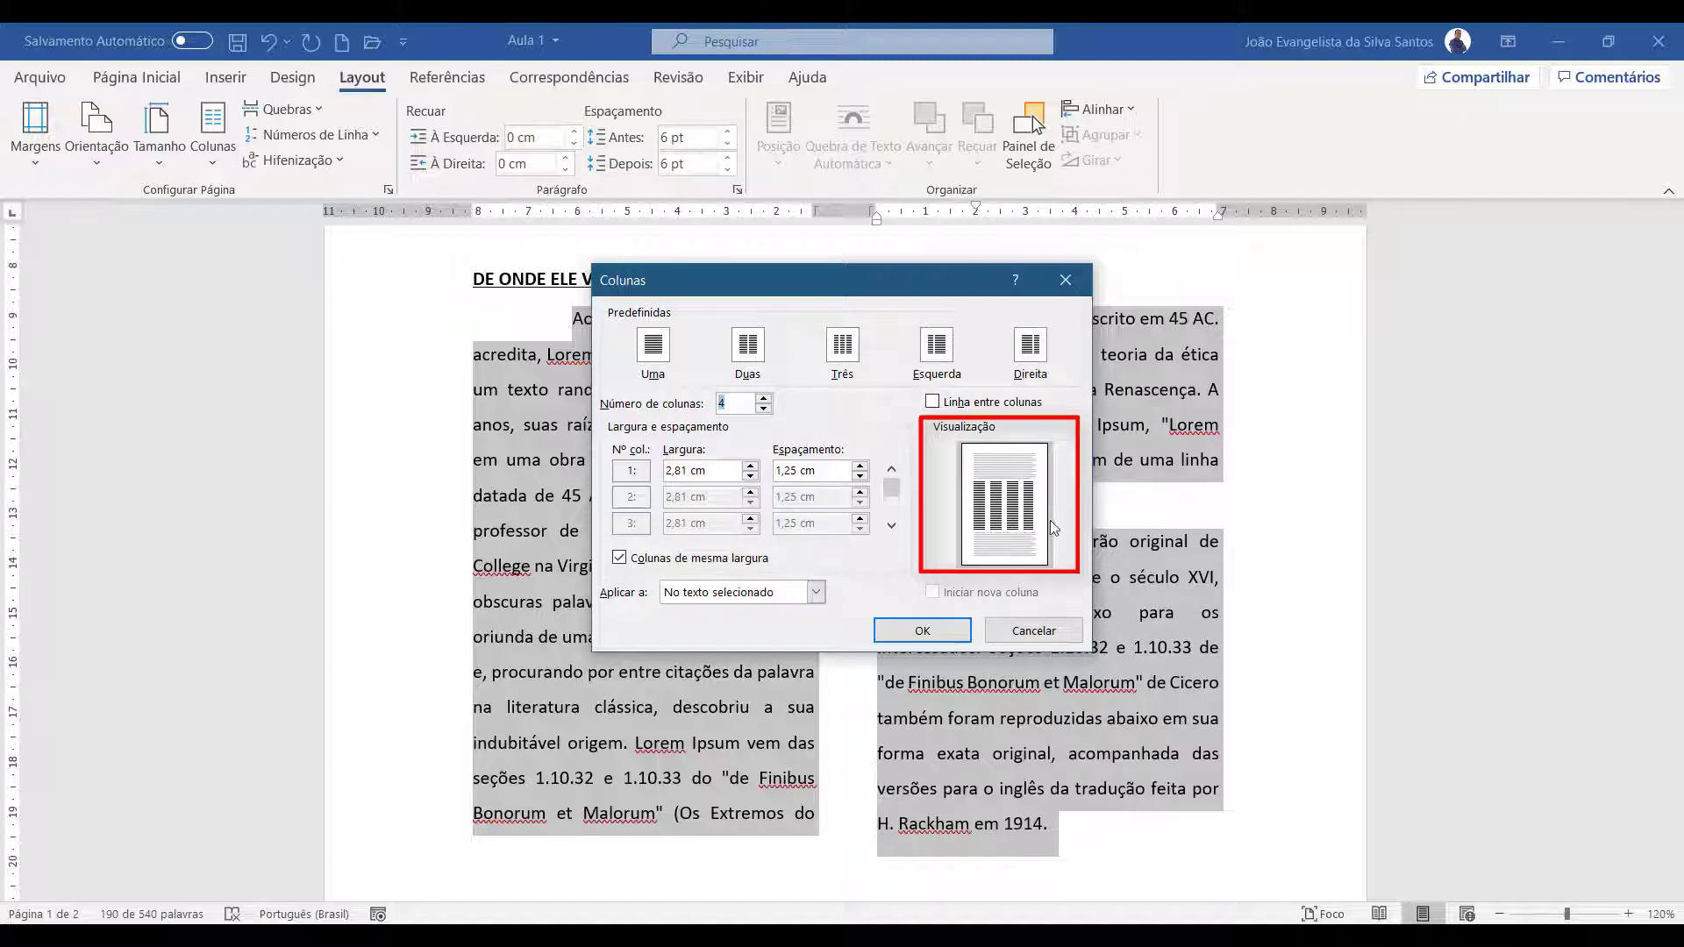
{"action": "left_click", "coordinate": [764, 408]}
{"action": "left_click", "coordinate": [765, 409]}
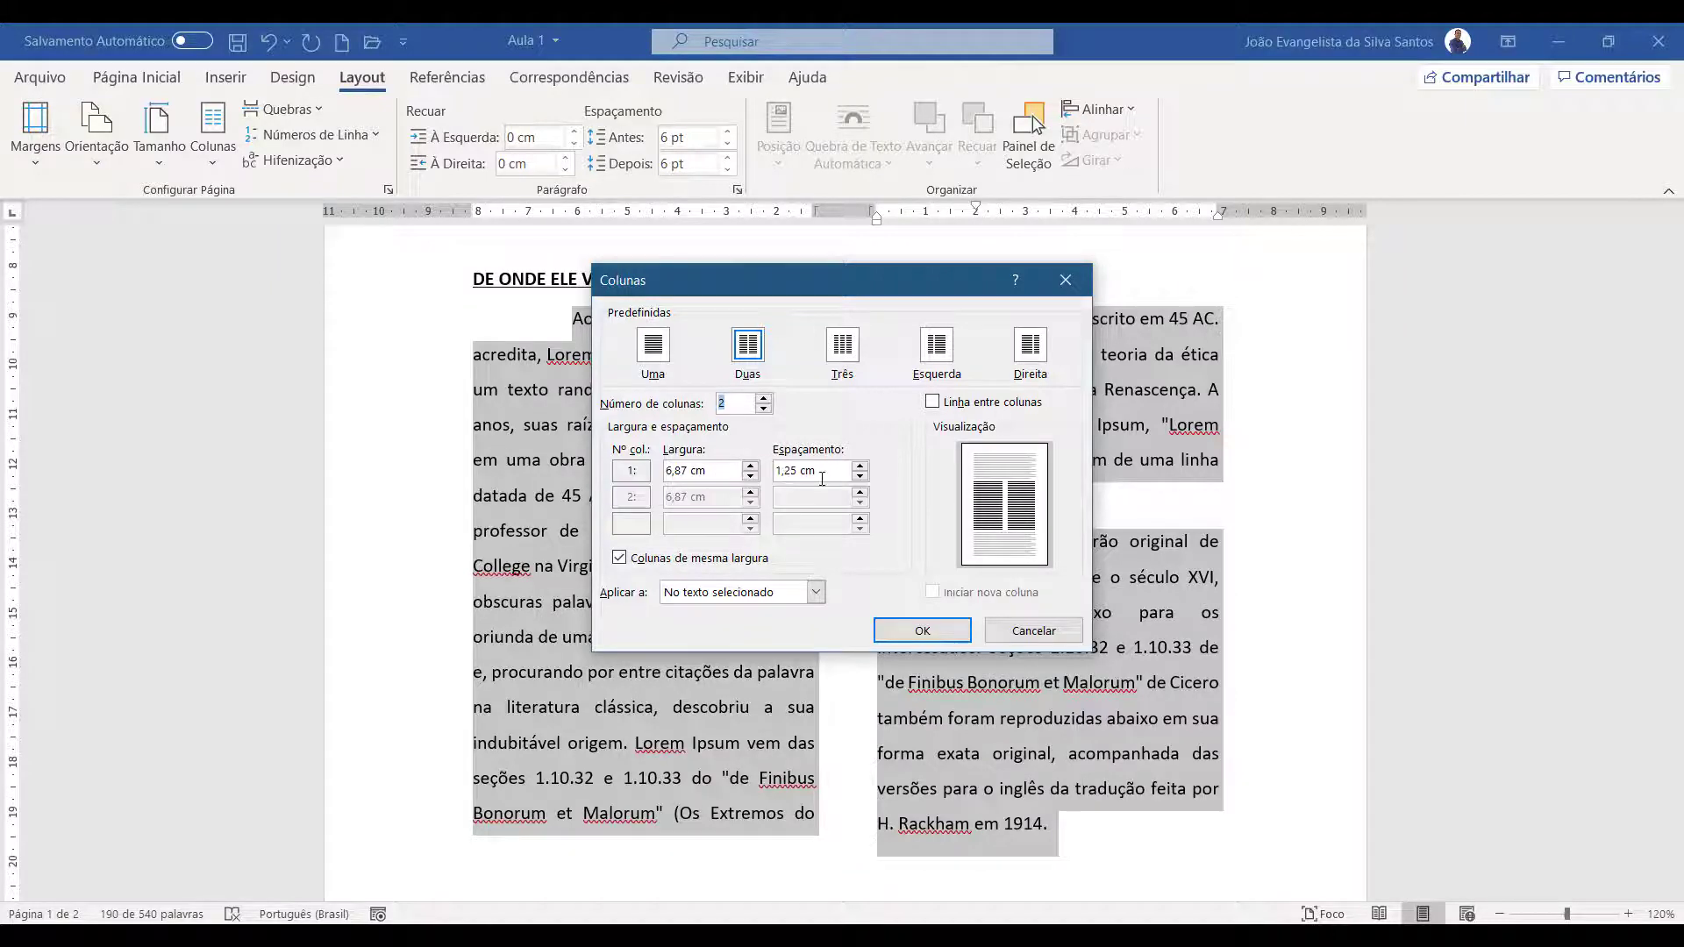
Try wider and narrower widths for the two equal columns
{"action": "left_click", "coordinate": [750, 469]}
{"action": "left_click", "coordinate": [750, 468]}
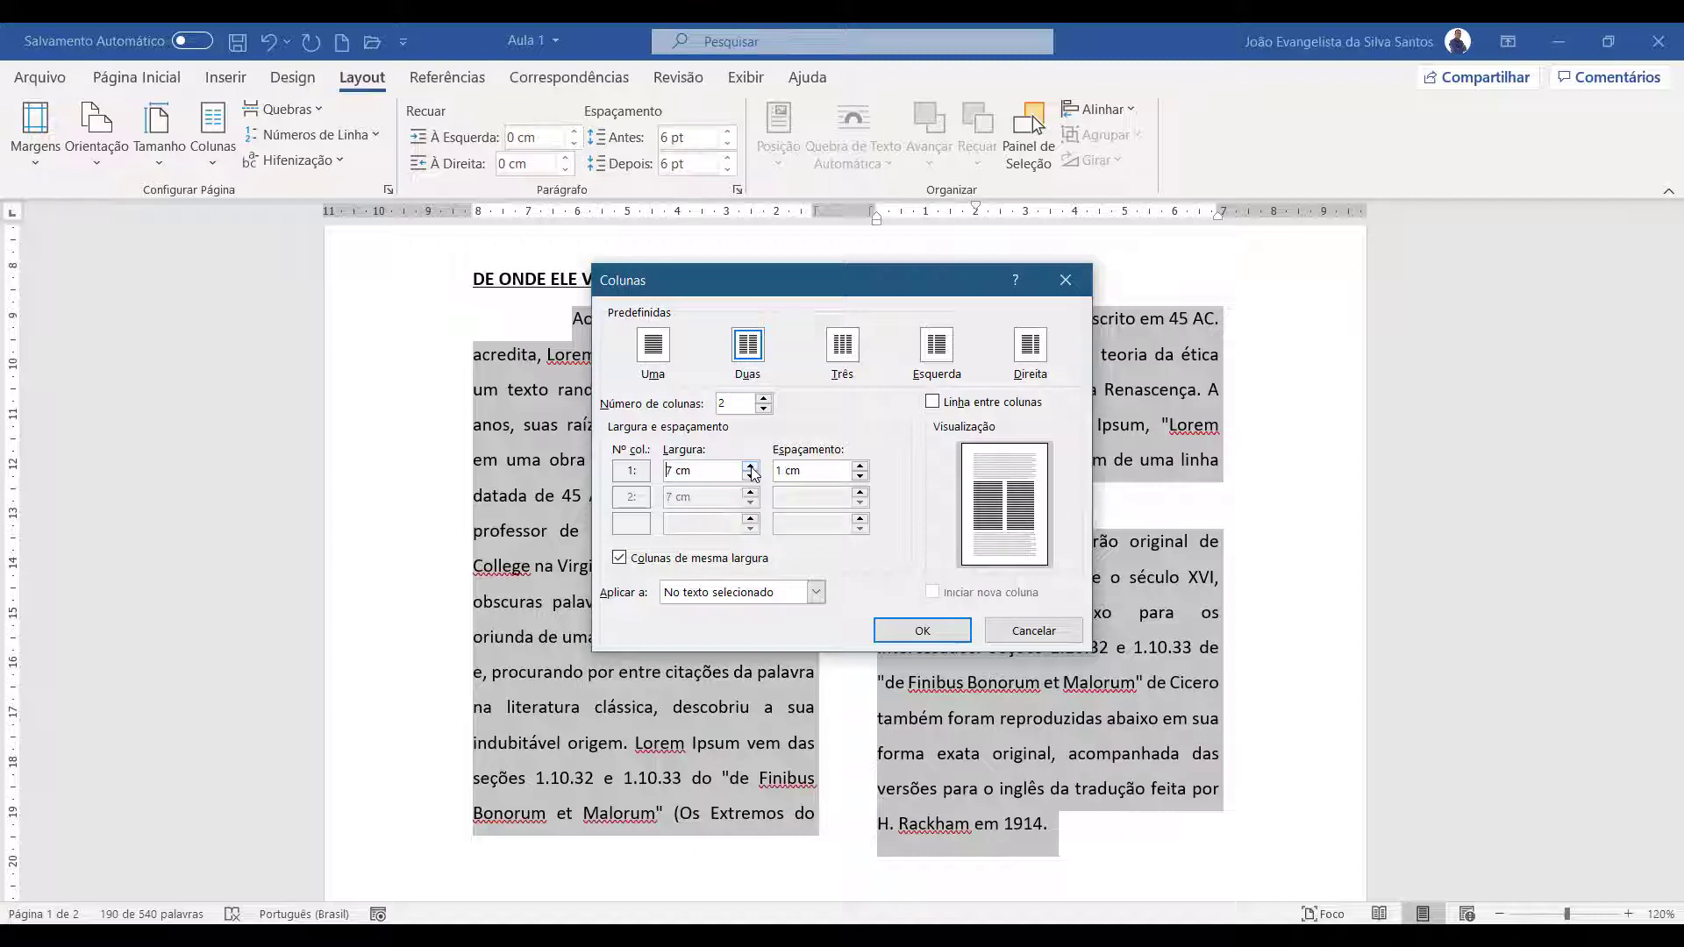
{"action": "left_click", "coordinate": [751, 468]}
{"action": "left_click", "coordinate": [750, 468]}
{"action": "left_click", "coordinate": [751, 476]}
{"action": "left_click", "coordinate": [751, 476]}
{"action": "left_click", "coordinate": [751, 477]}
{"action": "left_click", "coordinate": [751, 477]}
{"action": "left_click", "coordinate": [751, 466]}
Try larger and smaller spacing between the two equal columns, ending at 1 cm
{"action": "left_click", "coordinate": [860, 467]}
{"action": "left_click", "coordinate": [861, 467]}
{"action": "left_click", "coordinate": [861, 477]}
{"action": "left_click", "coordinate": [861, 477]}
{"action": "left_click", "coordinate": [860, 477]}
{"action": "left_click", "coordinate": [861, 478]}
Turn off equal column widths and reduce the second column's width to 5 cm
{"action": "left_click", "coordinate": [620, 560]}
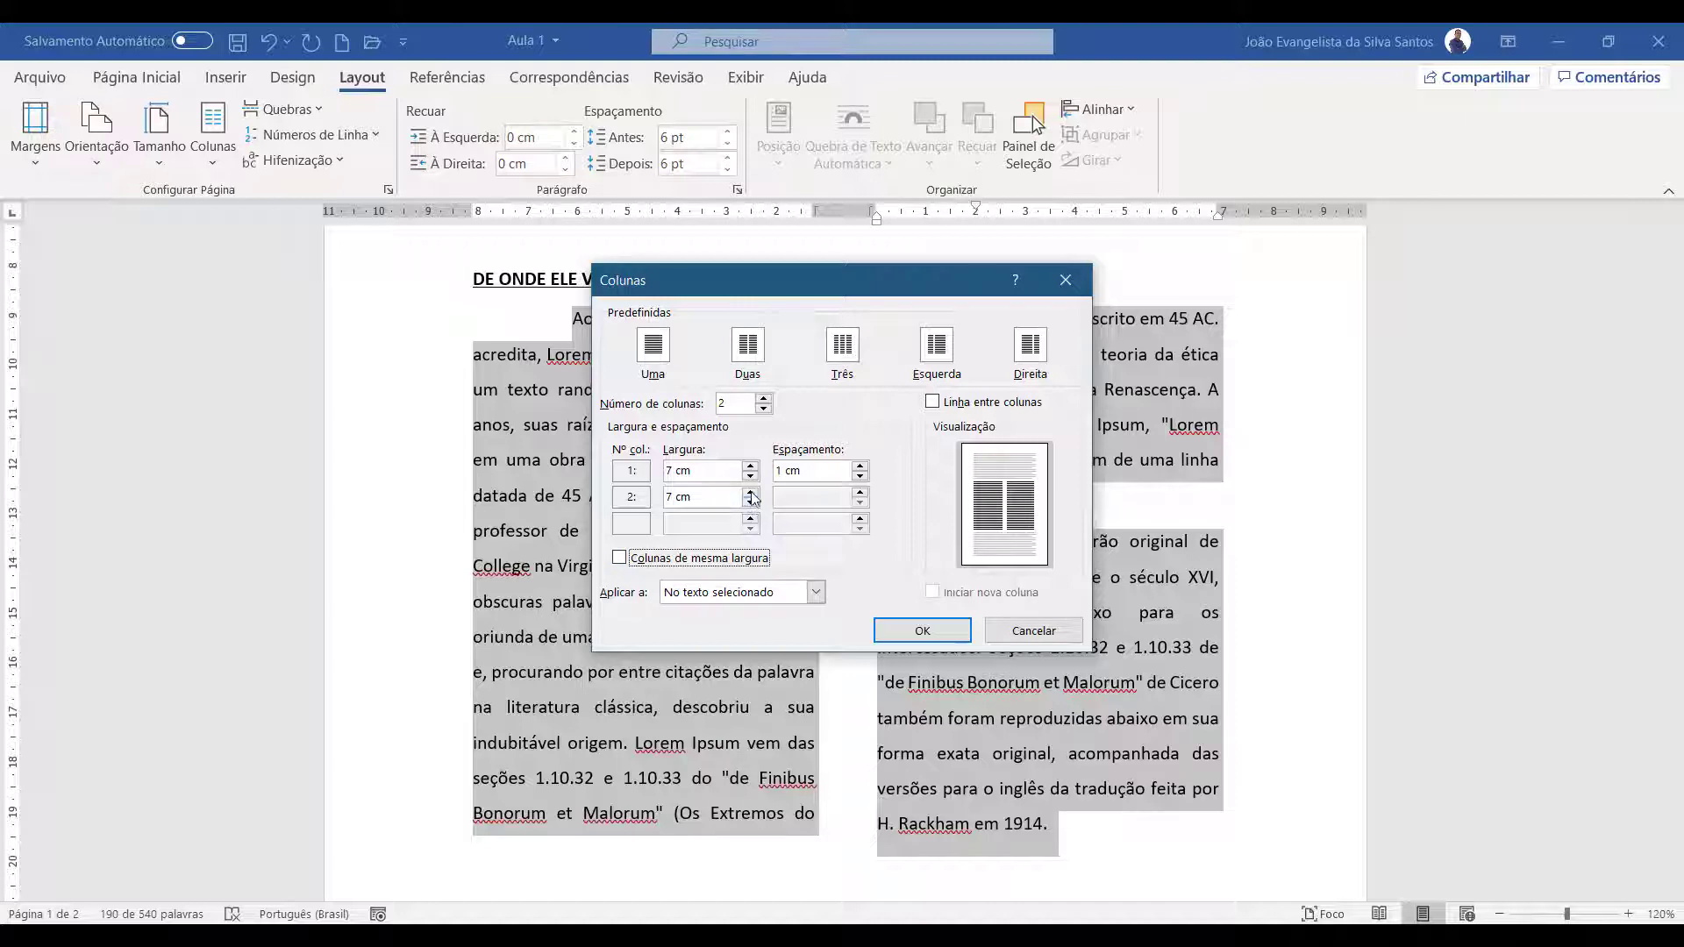
{"action": "left_click", "coordinate": [750, 504]}
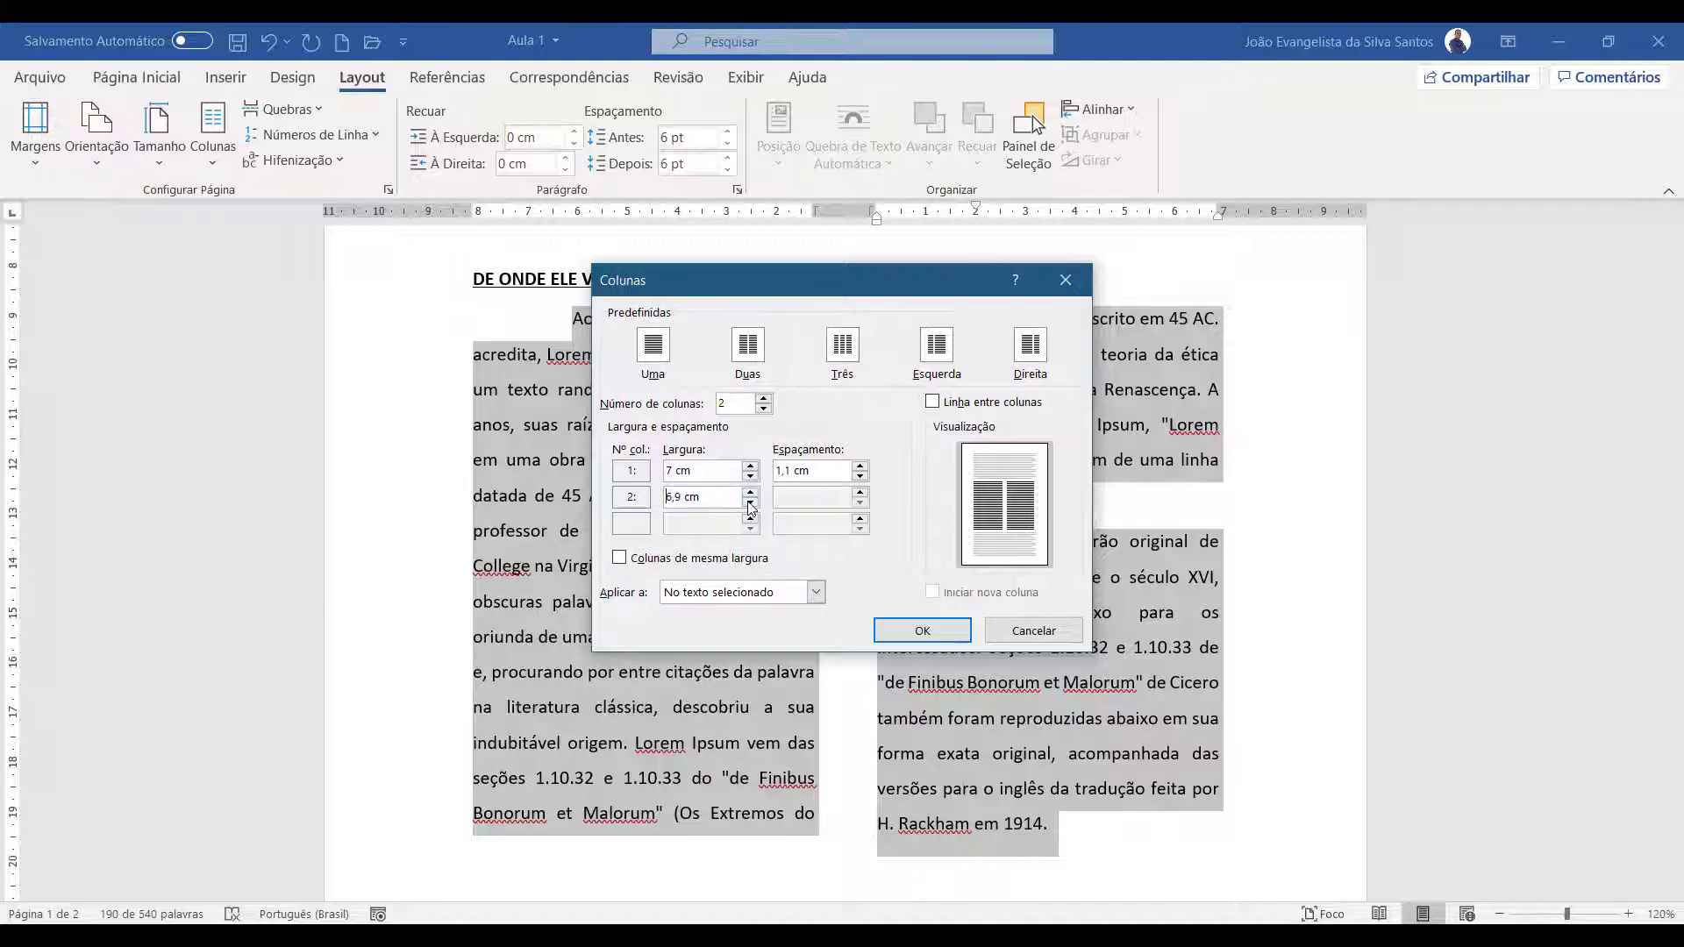
{"action": "left_click", "coordinate": [750, 503]}
{"action": "left_click", "coordinate": [750, 504]}
{"action": "left_click", "coordinate": [750, 504]}
{"action": "left_click", "coordinate": [750, 504]}
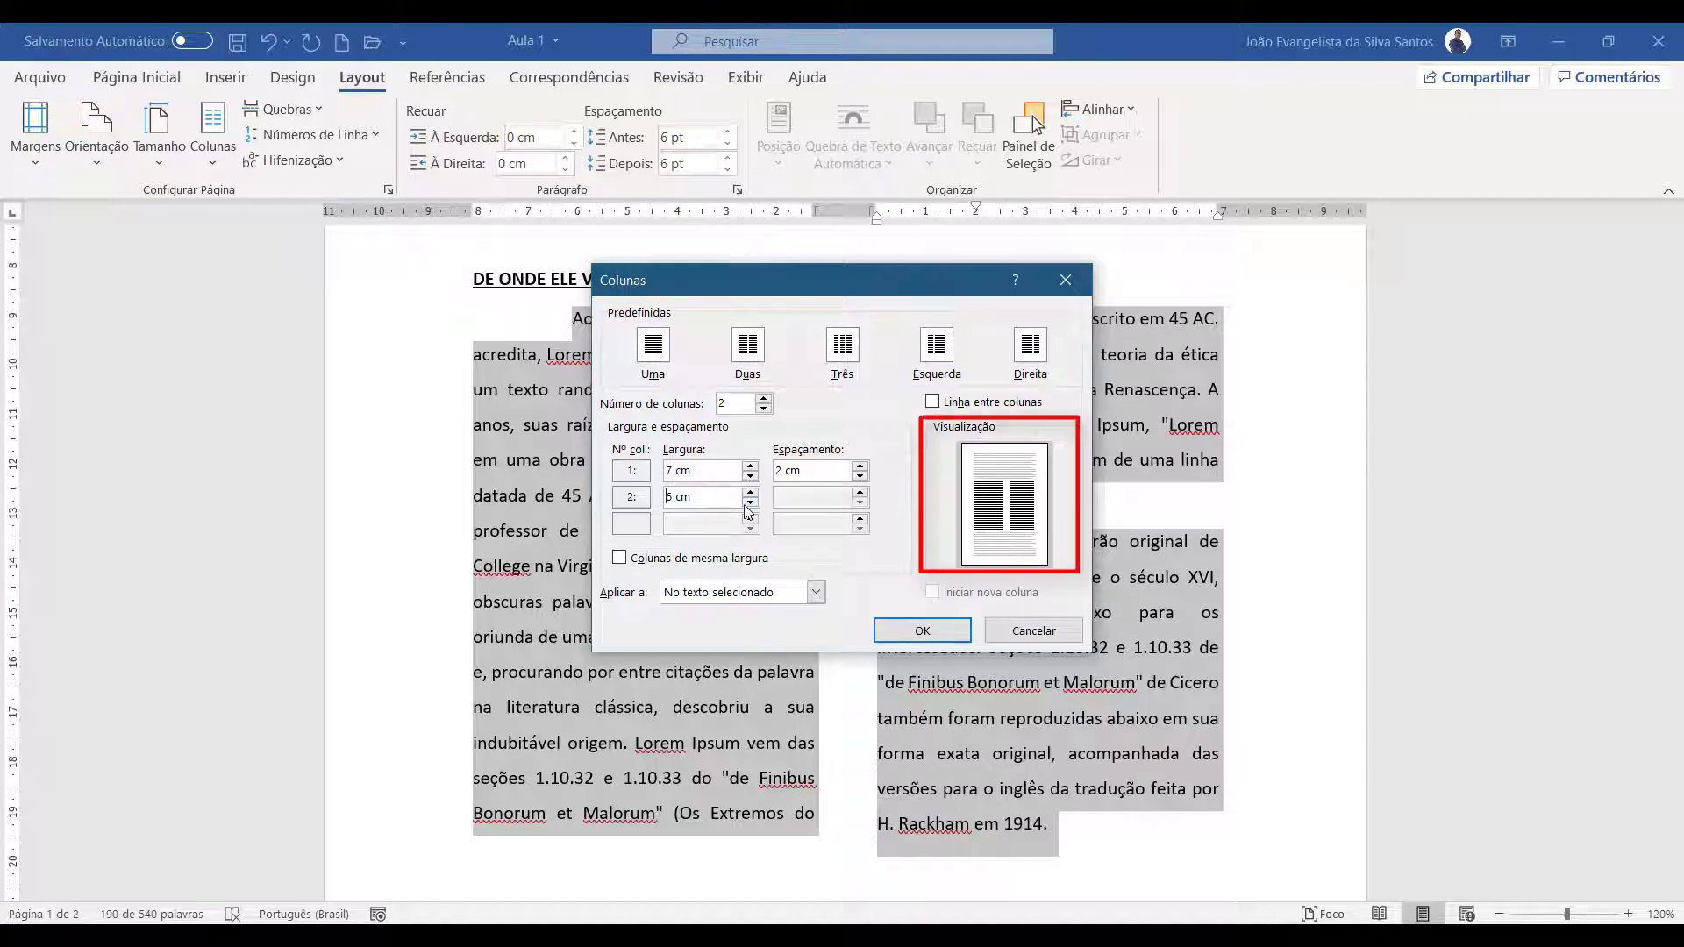
{"action": "left_click", "coordinate": [749, 503]}
{"action": "left_click", "coordinate": [749, 503]}
Try different widths for the first column, ending at 7,4 cm
{"action": "left_click", "coordinate": [751, 466]}
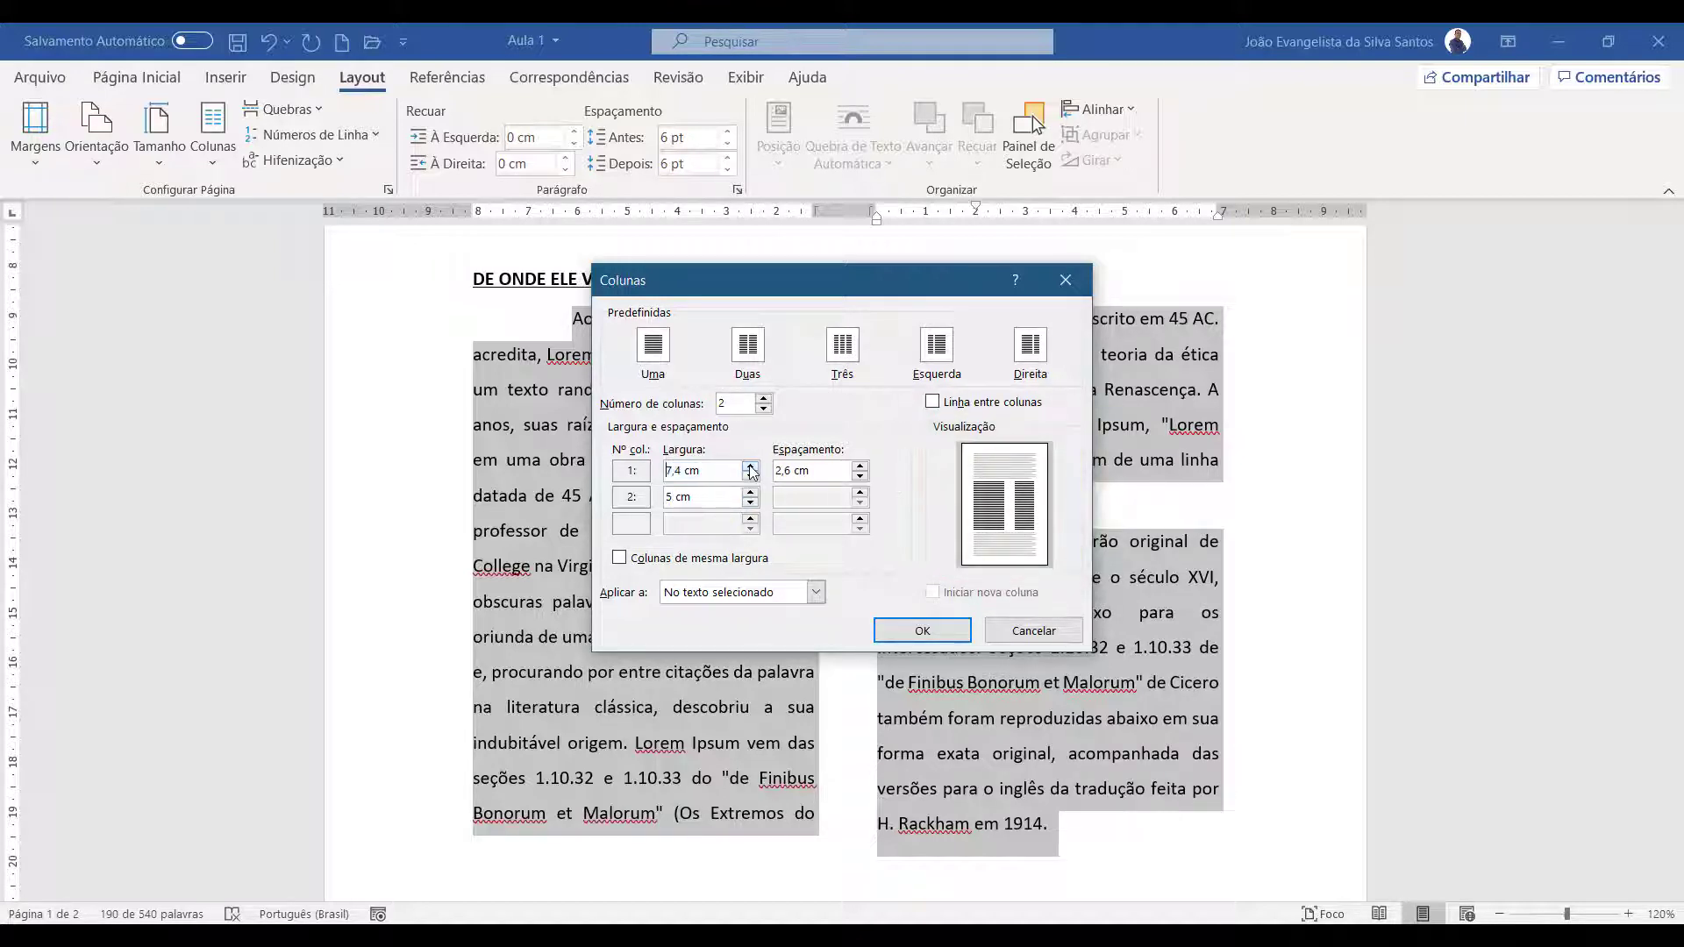
{"action": "left_click", "coordinate": [750, 477]}
{"action": "left_click", "coordinate": [750, 476]}
{"action": "left_click", "coordinate": [750, 476]}
{"action": "left_click", "coordinate": [750, 476]}
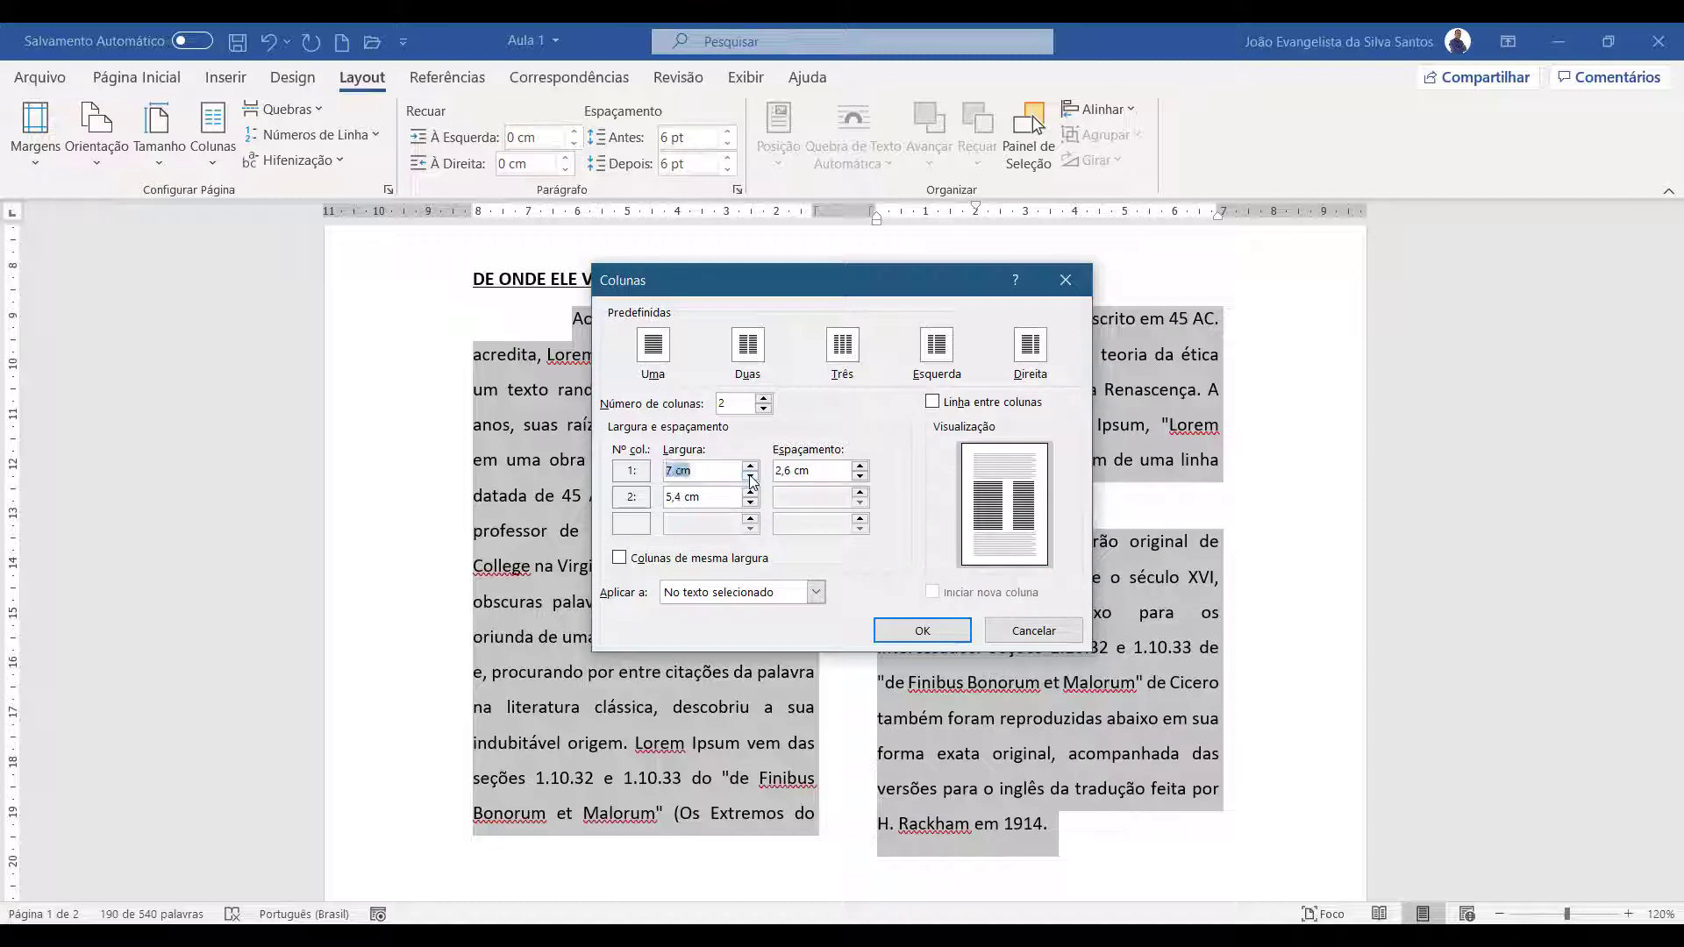
Make both columns equal in width again, at 7 cm each with 1 cm spacing
{"action": "left_click", "coordinate": [677, 560]}
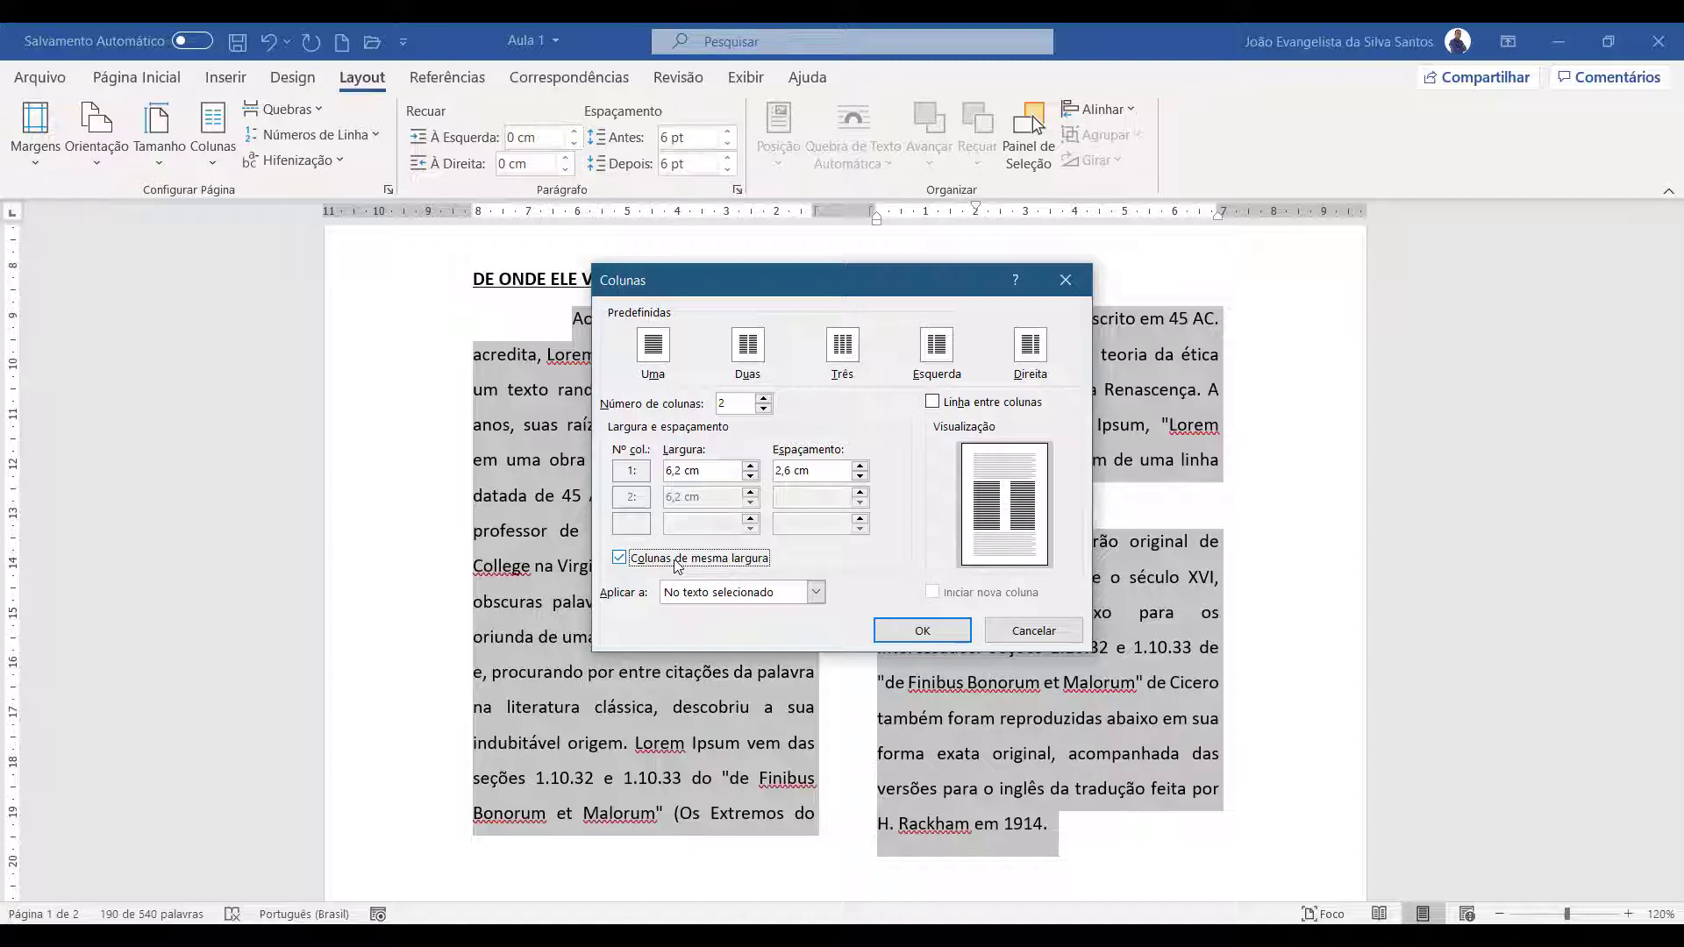
{"action": "left_click", "coordinate": [751, 466]}
{"action": "left_click", "coordinate": [751, 467]}
{"action": "left_click", "coordinate": [753, 465]}
{"action": "left_click", "coordinate": [753, 465]}
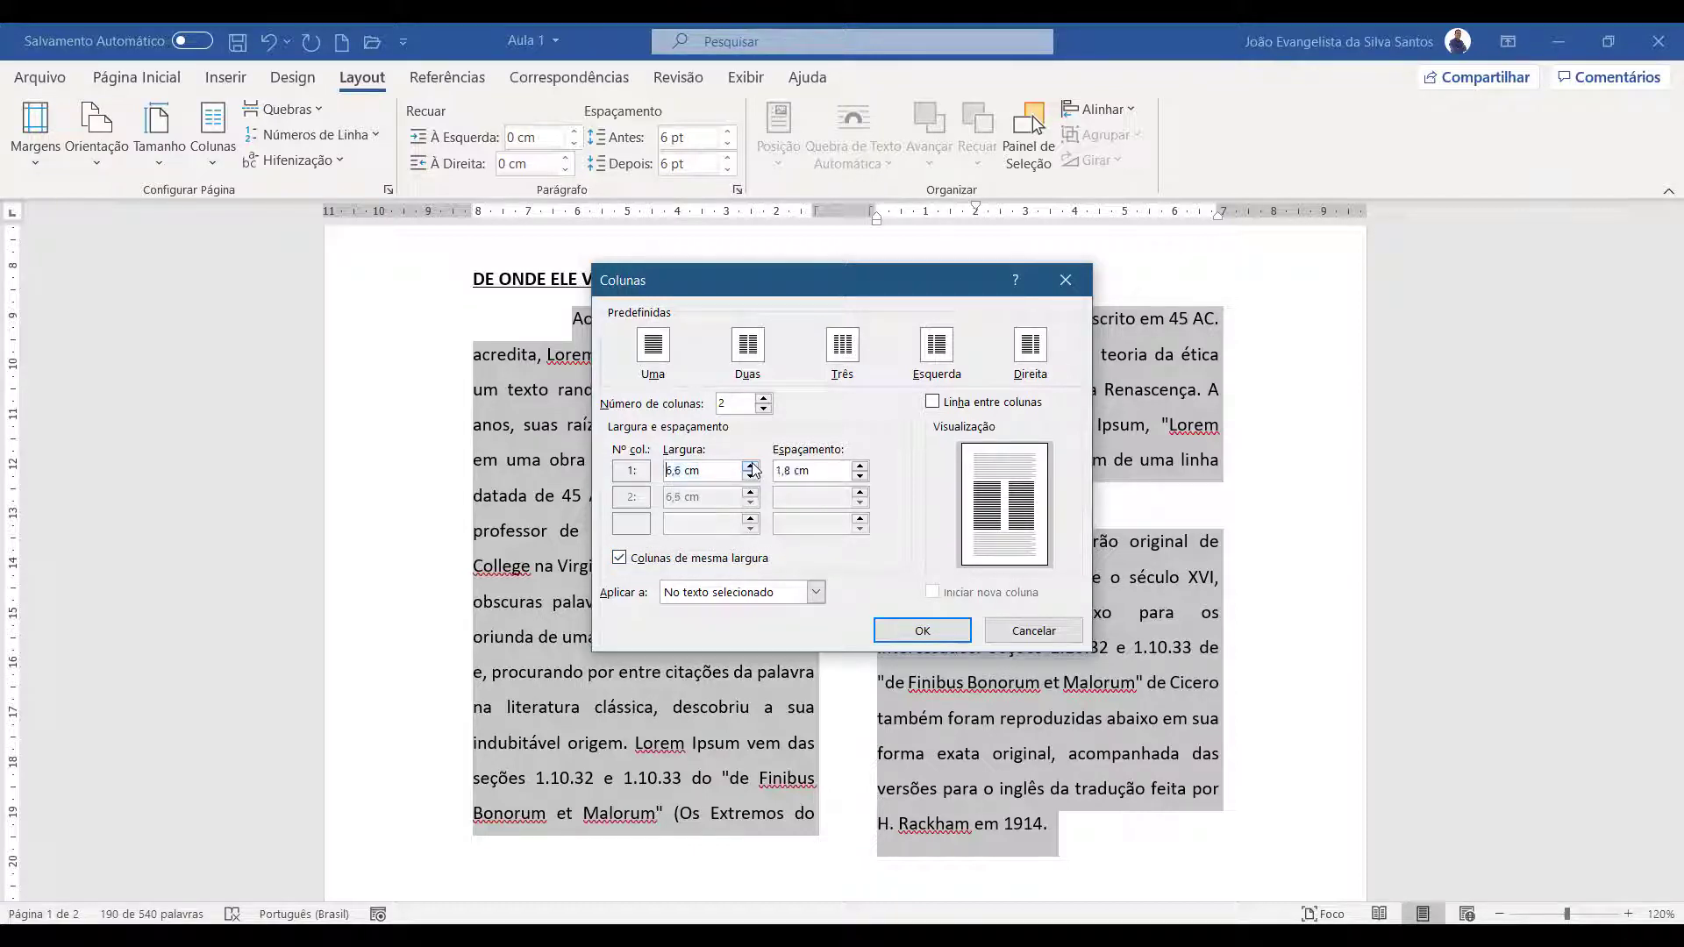
{"action": "left_click", "coordinate": [753, 465]}
{"action": "left_click", "coordinate": [753, 465]}
{"action": "left_click", "coordinate": [752, 465]}
{"action": "left_click", "coordinate": [753, 465]}
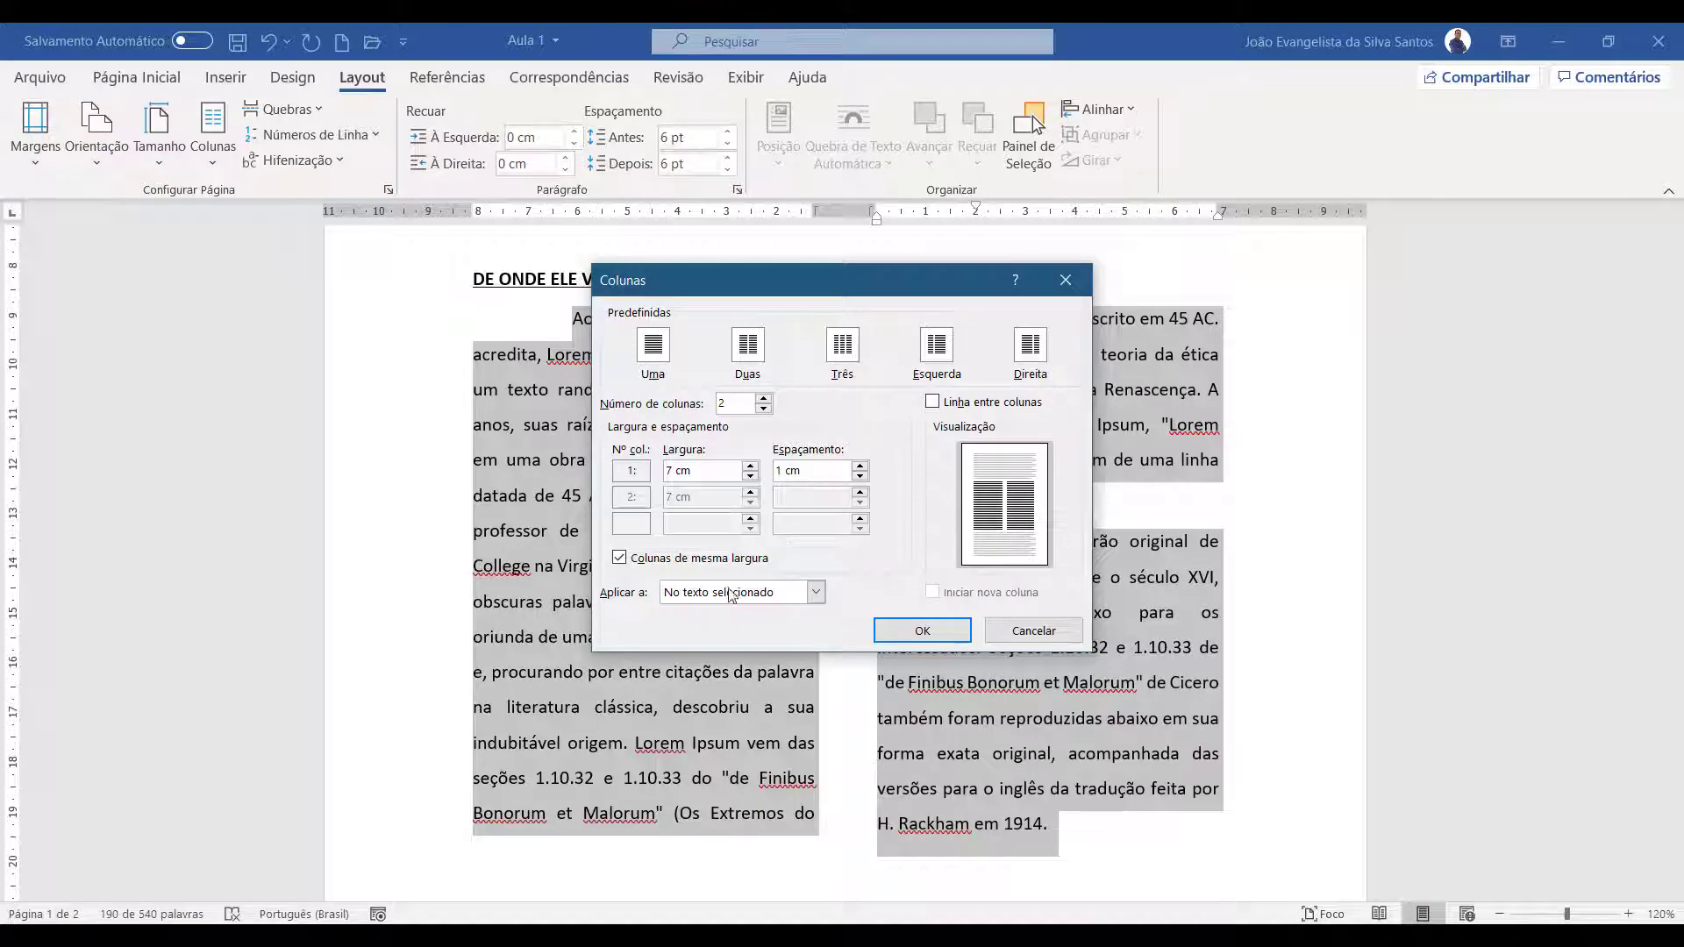
Apply the column settings to the selected text only (No texto selecionado)
{"action": "left_click", "coordinate": [780, 600]}
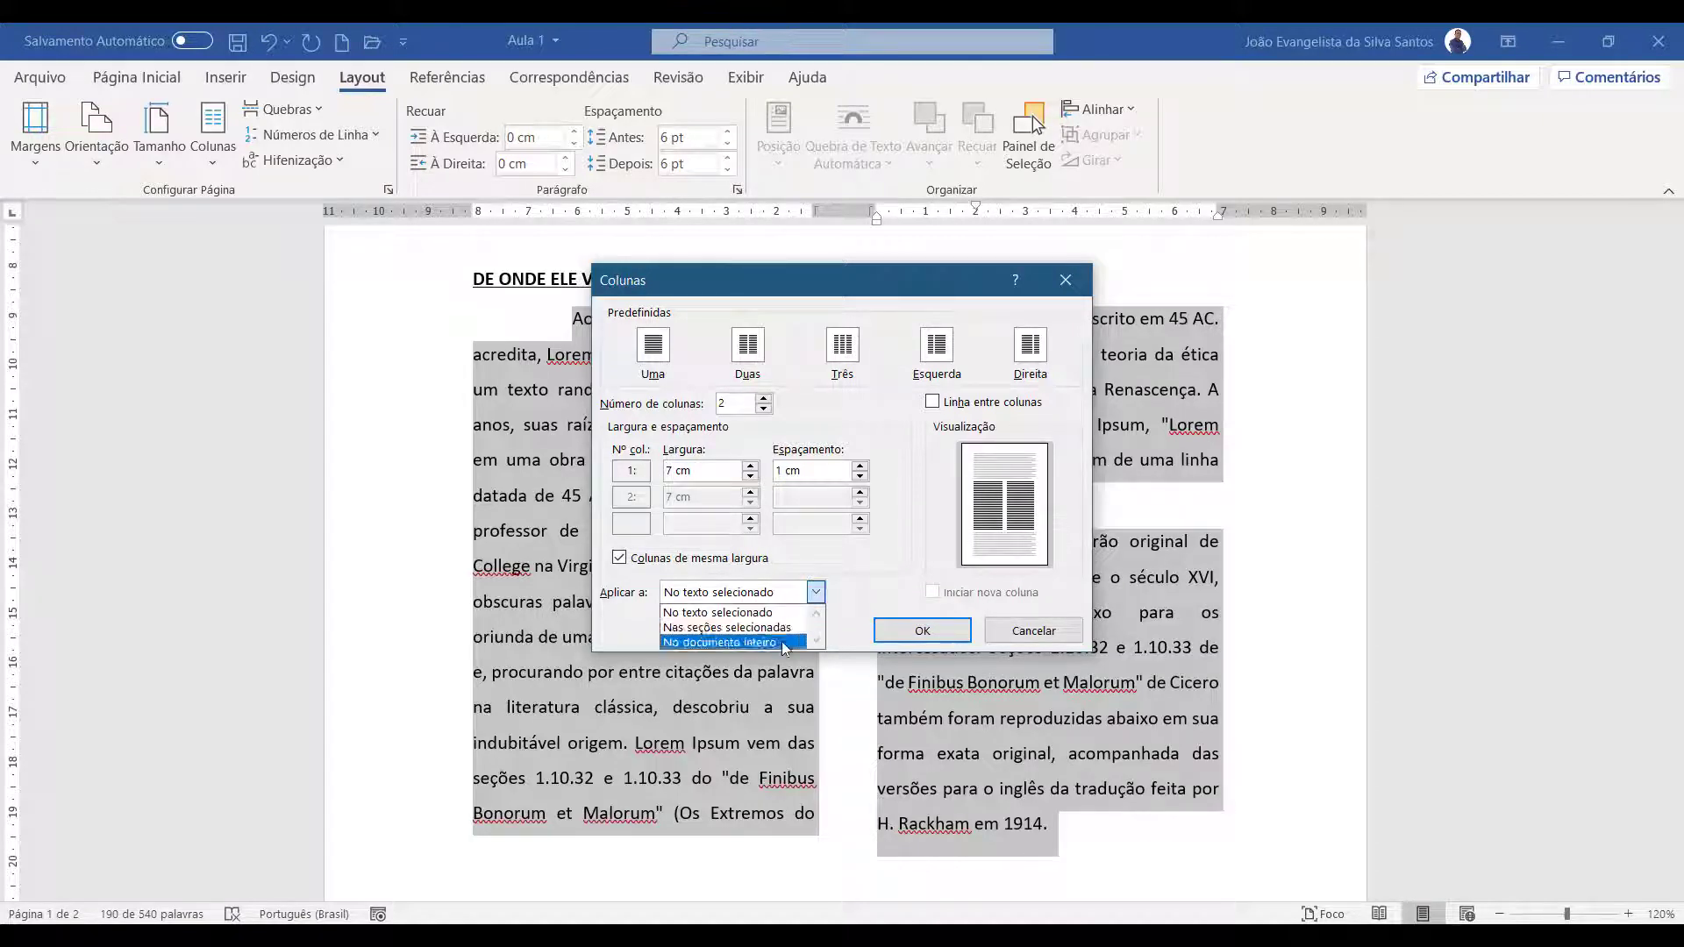
{"action": "left_click", "coordinate": [774, 596]}
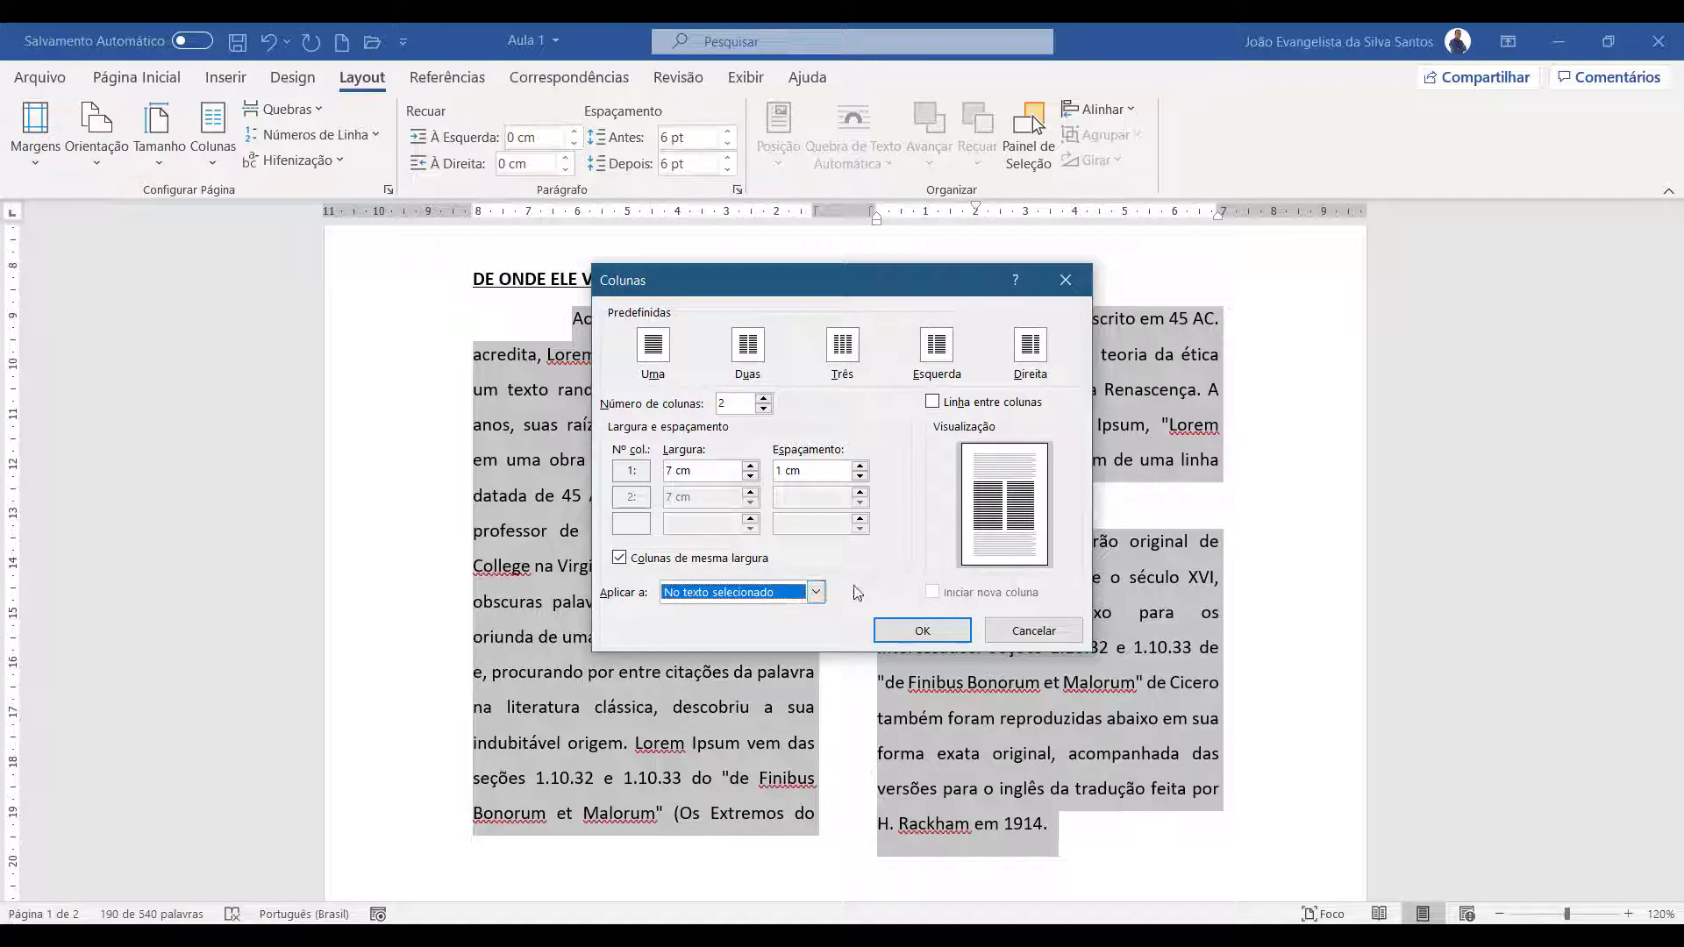
{"action": "left_click", "coordinate": [922, 630]}
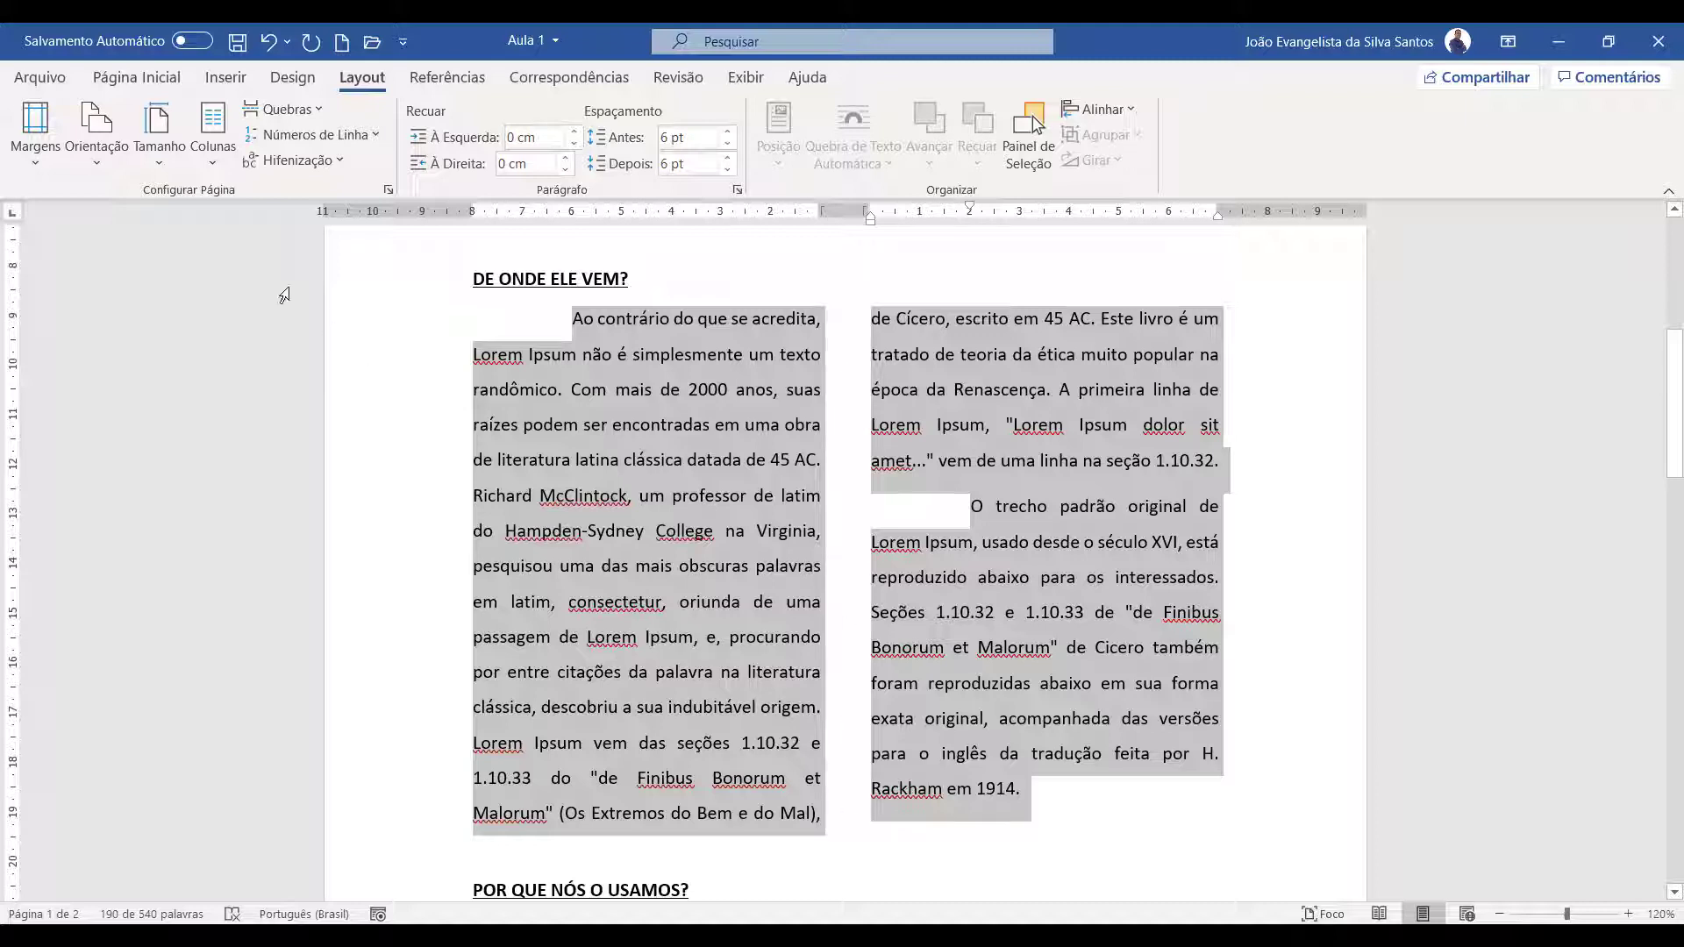
Add a dividing line between the two columns of the selected paragraphs
{"action": "left_click", "coordinate": [213, 141]}
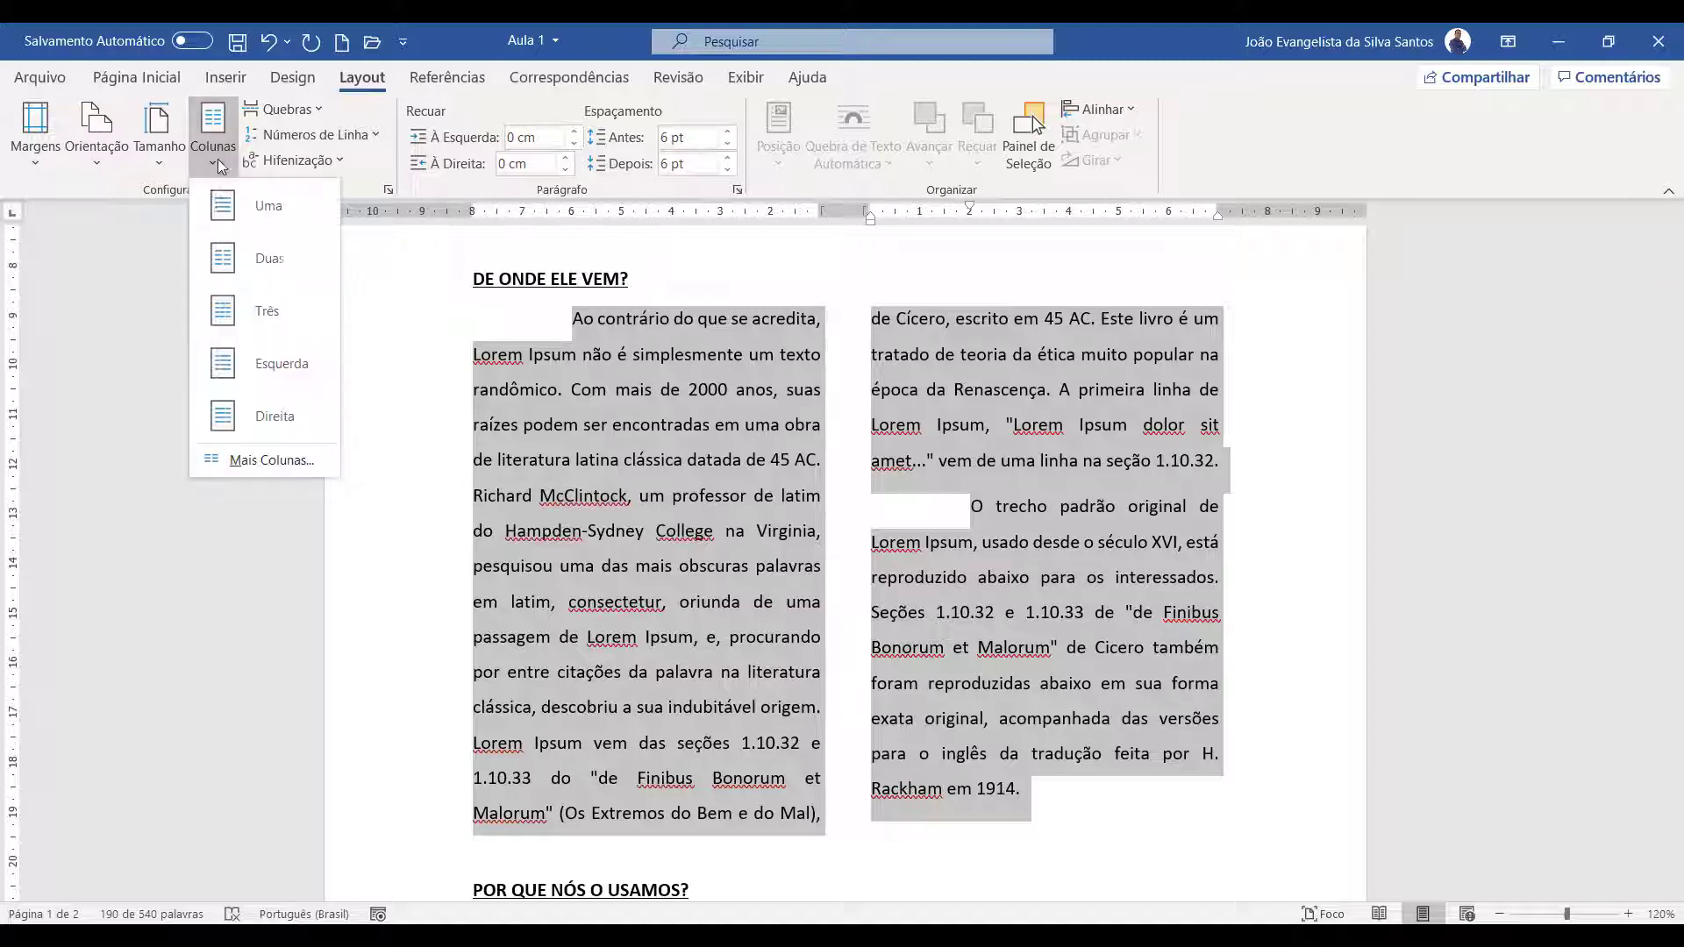
{"action": "left_click", "coordinate": [243, 462]}
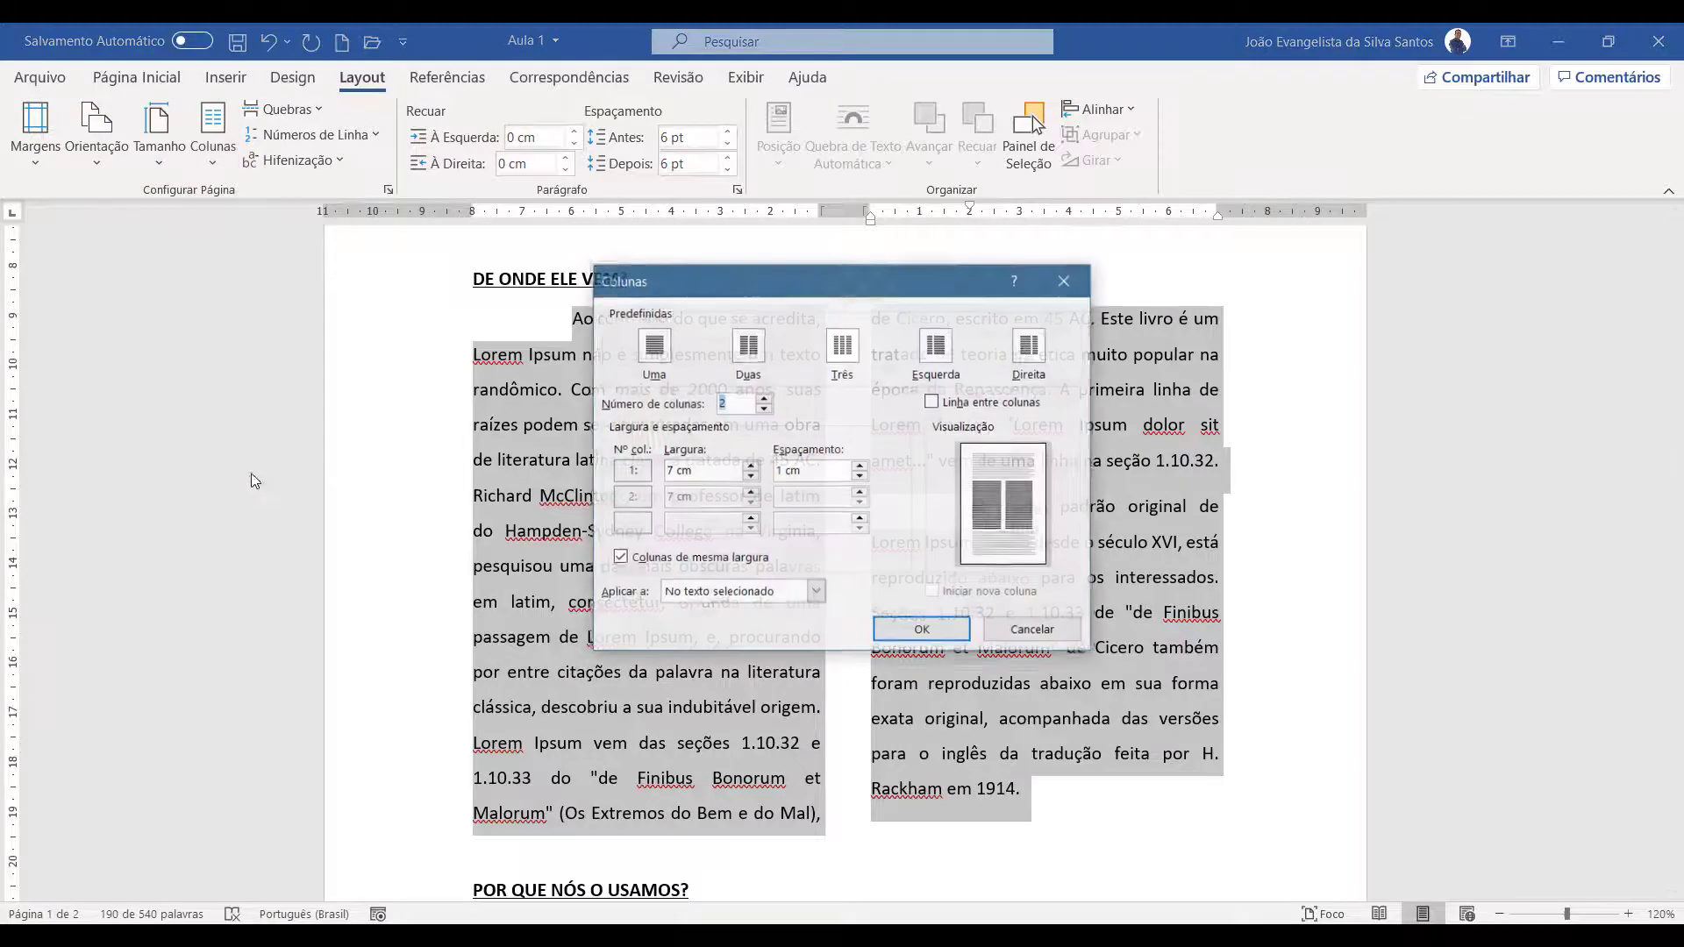
{"action": "left_click", "coordinate": [932, 402]}
{"action": "left_click", "coordinate": [924, 632]}
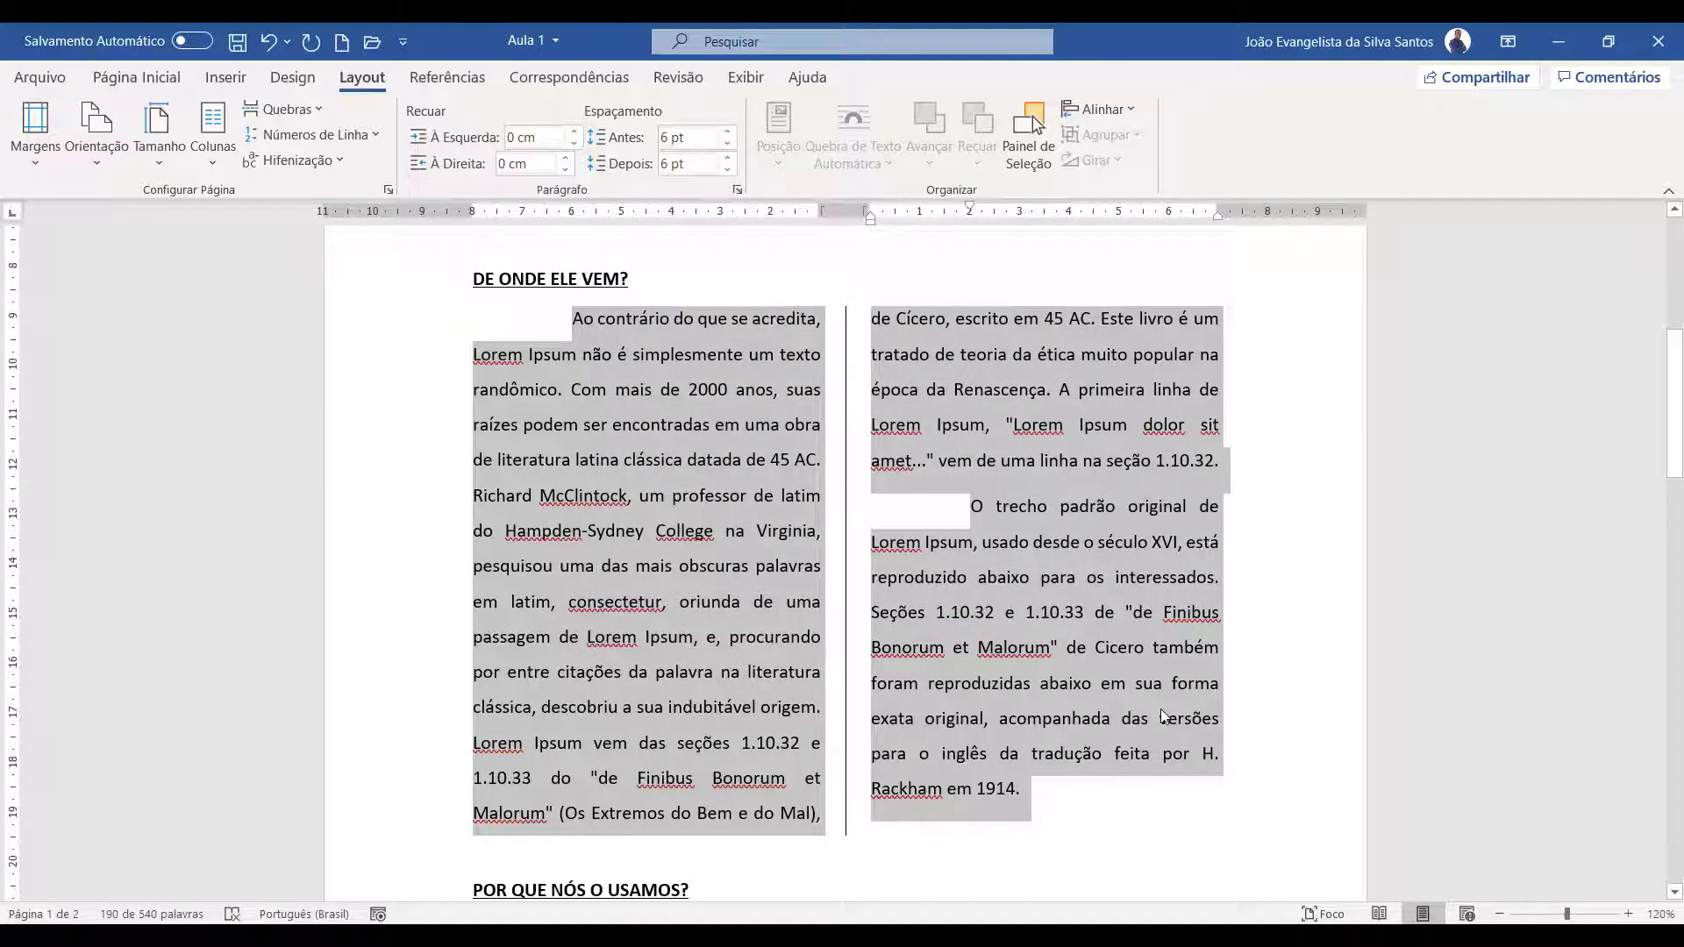
Remove the first-line indent from the two selected paragraphs under "DE ONDE ELE VEM?"
{"action": "scroll", "coordinate": [1160, 709], "scroll_direction": "up", "scroll_amount": 3}
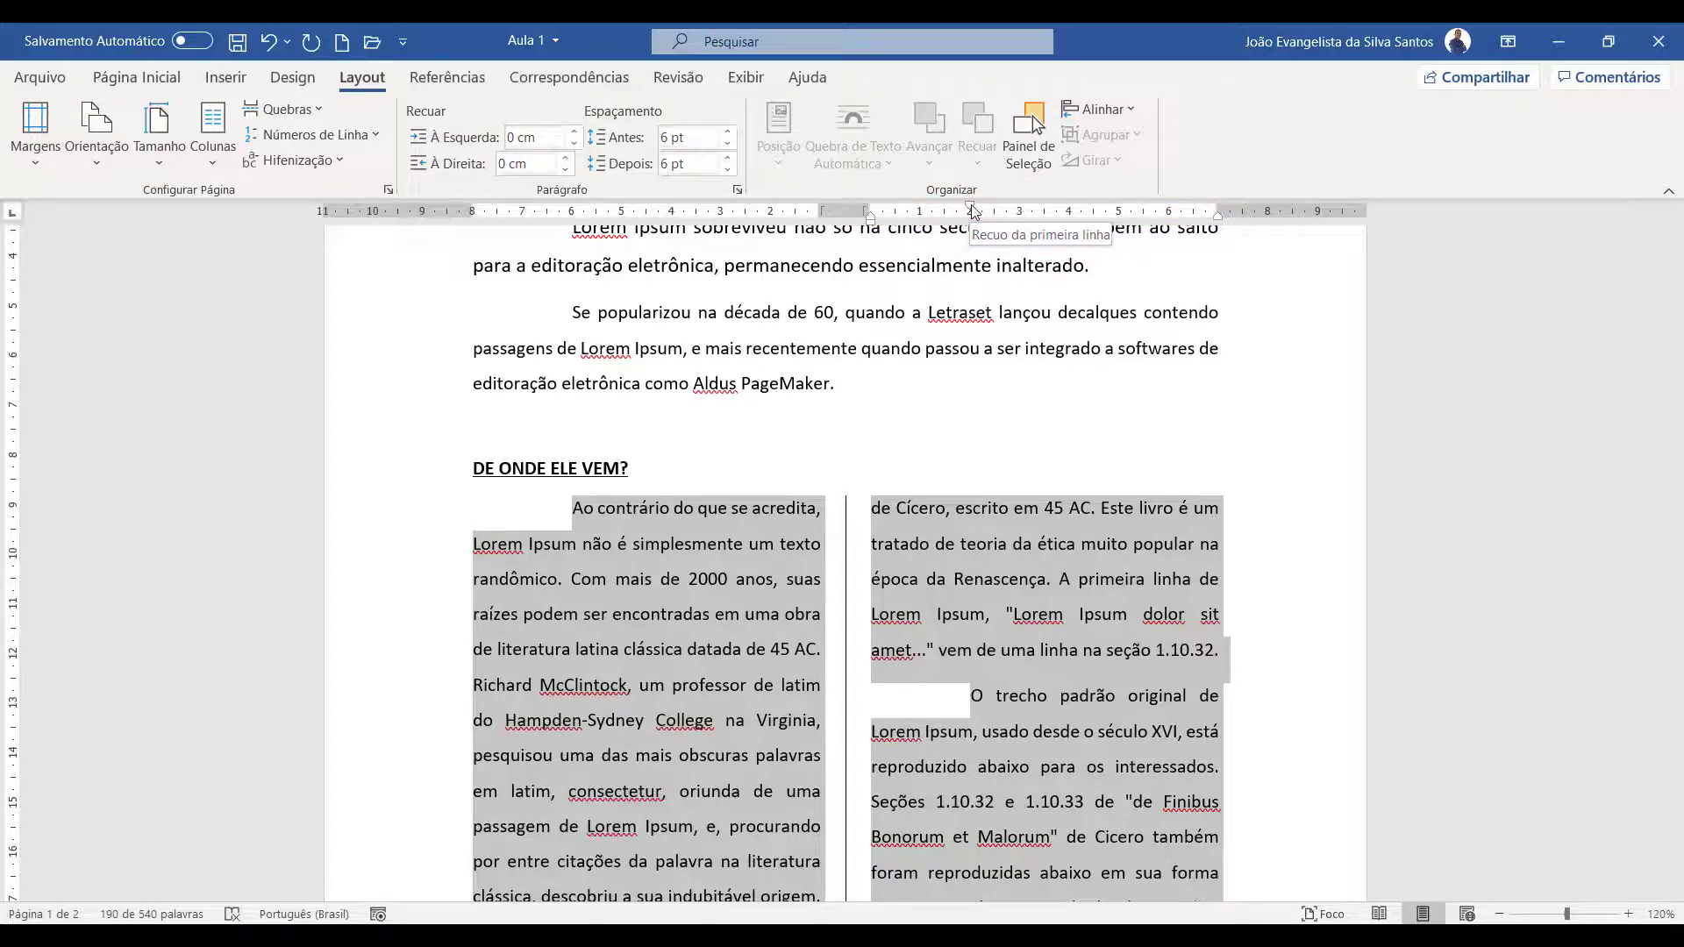
{"action": "left_click_drag", "start_coordinate": [971, 209], "coordinate": [870, 212]}
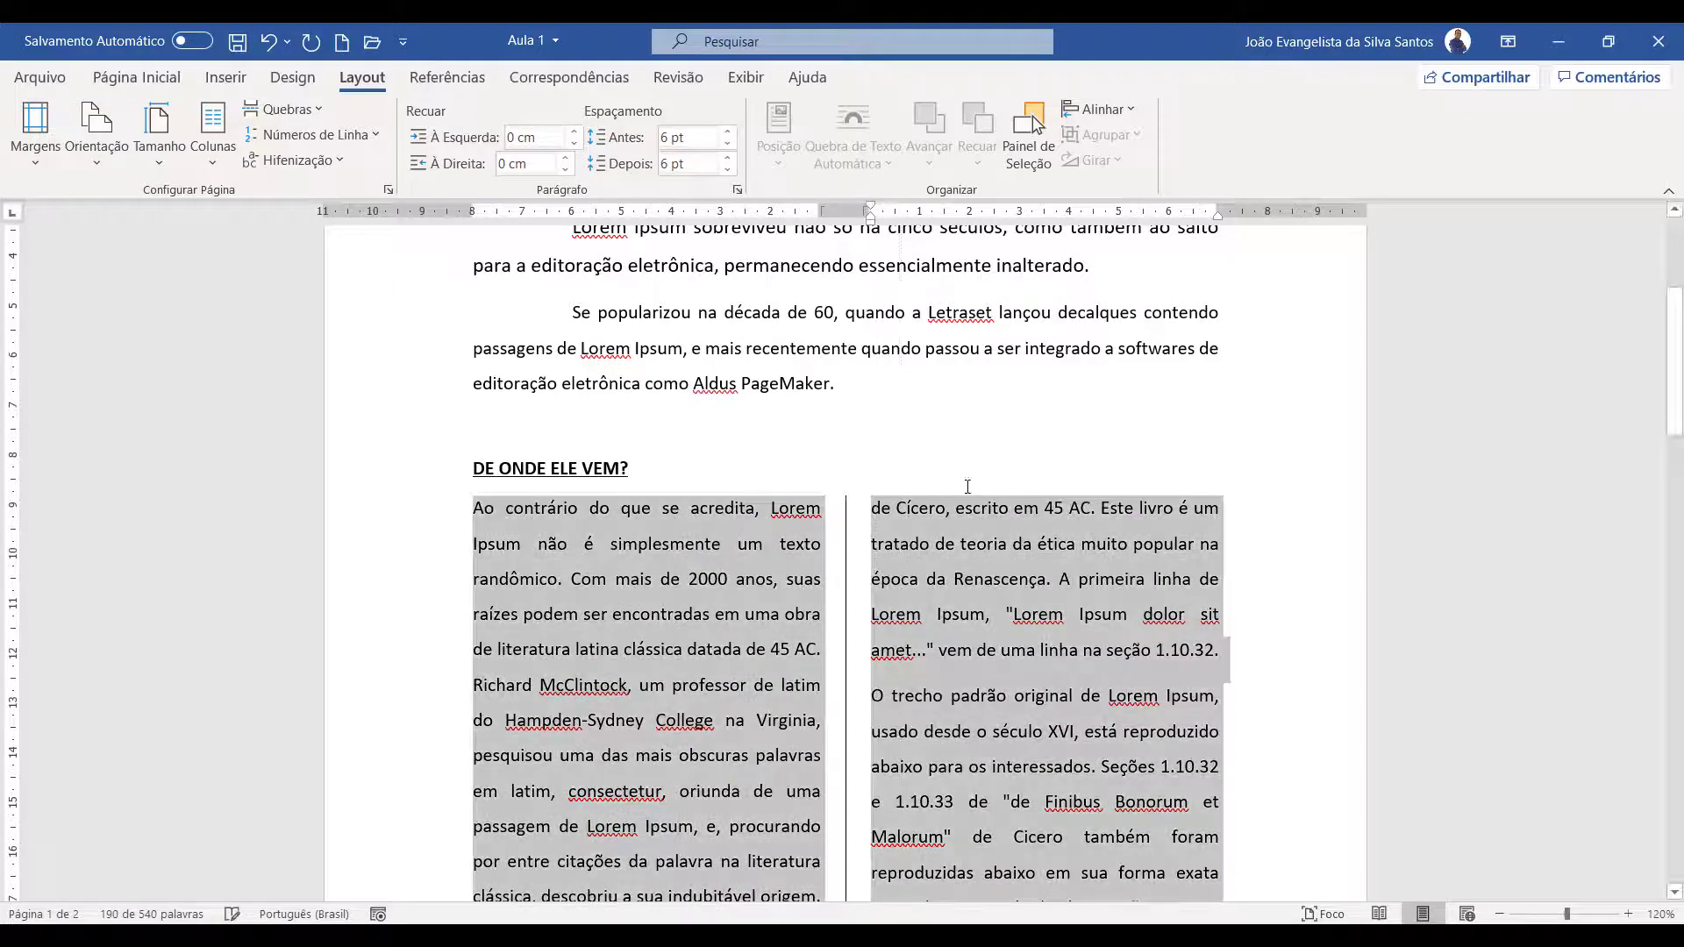
{"action": "scroll", "coordinate": [1039, 647], "scroll_direction": "down", "scroll_amount": 2}
{"action": "scroll", "coordinate": [1039, 647], "scroll_direction": "down", "scroll_amount": 2}
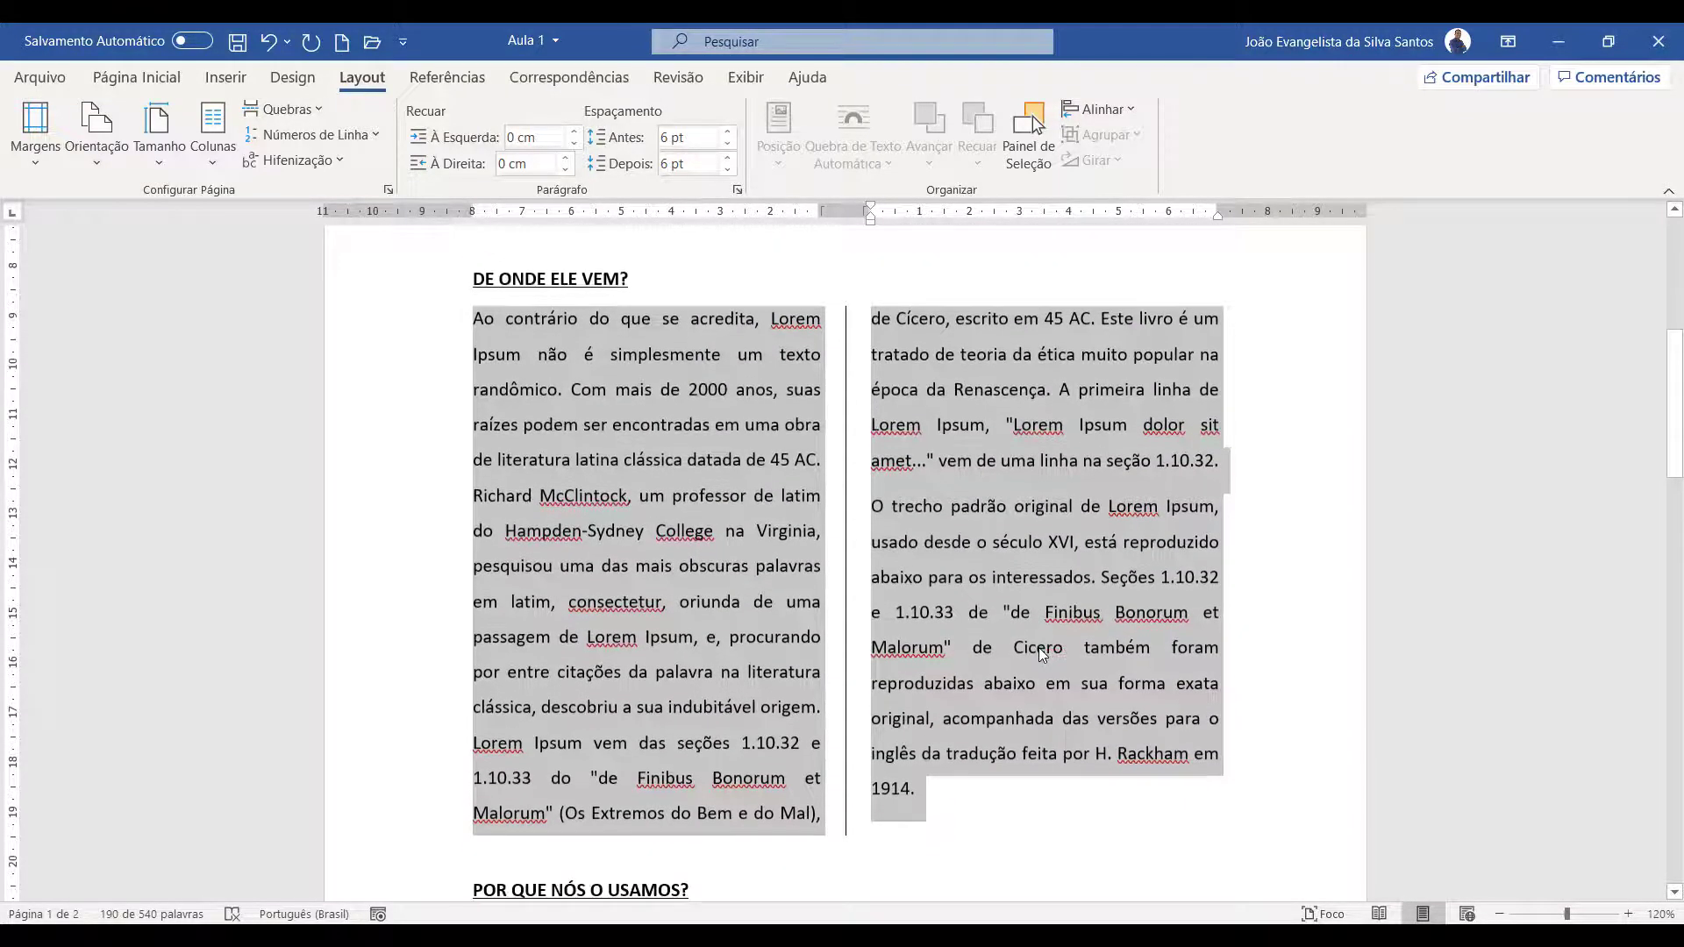
{"action": "scroll", "coordinate": [1066, 661], "scroll_direction": "up", "scroll_amount": 10}
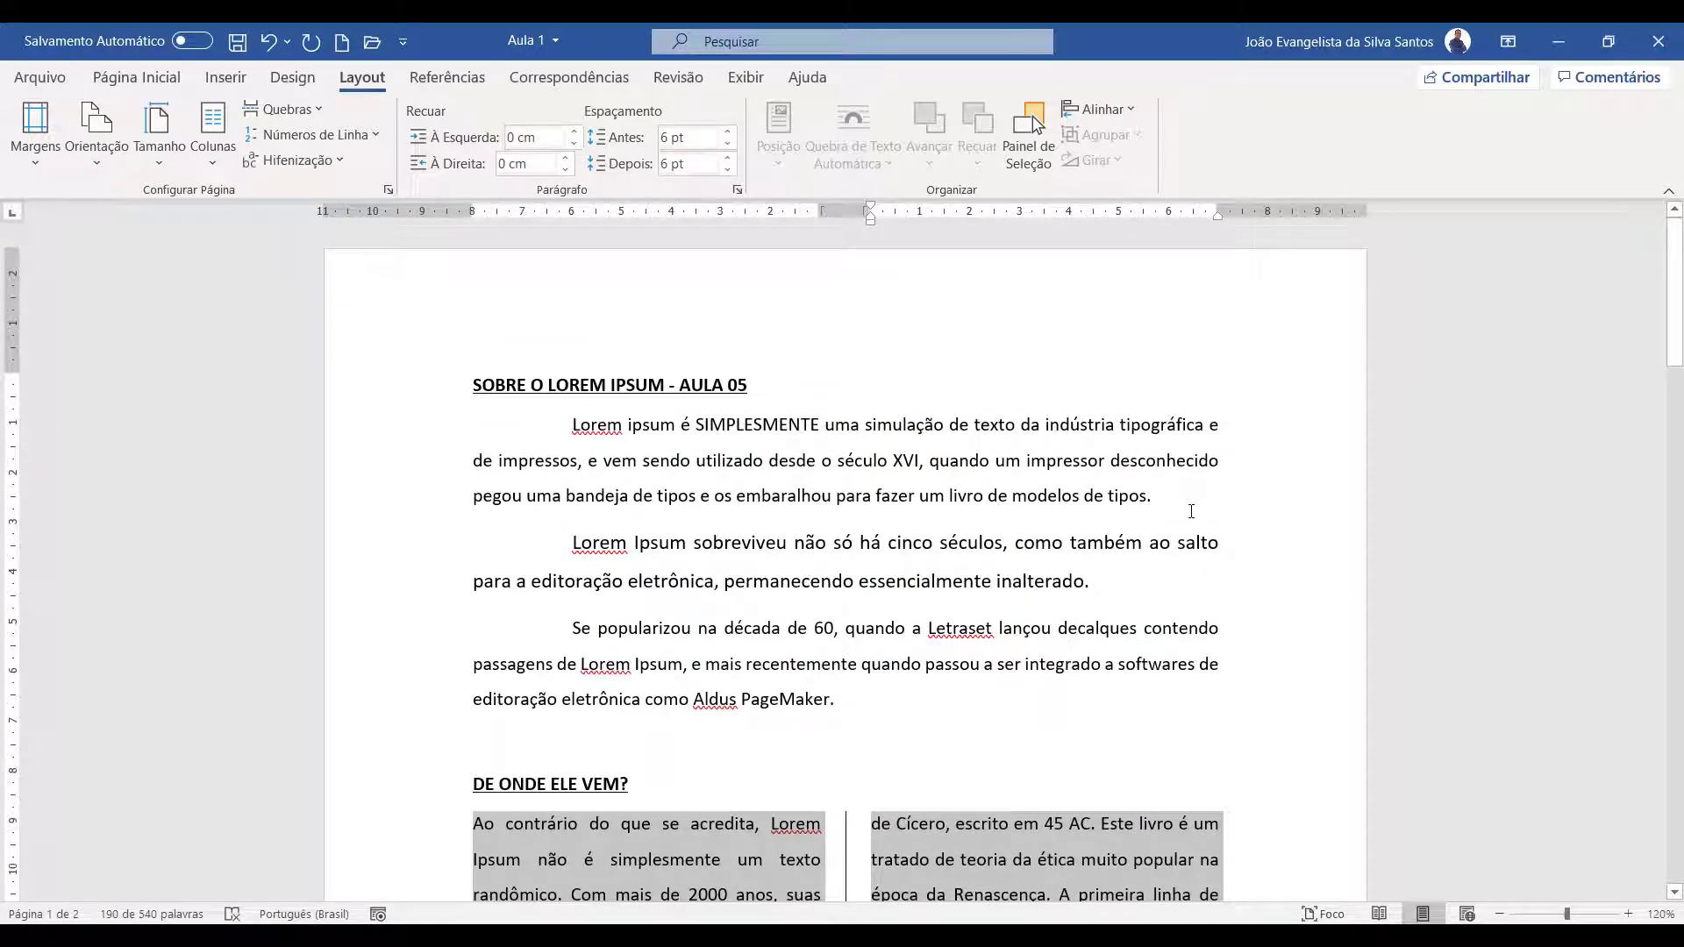
{"action": "scroll", "coordinate": [1104, 619], "scroll_direction": "down", "scroll_amount": 6}
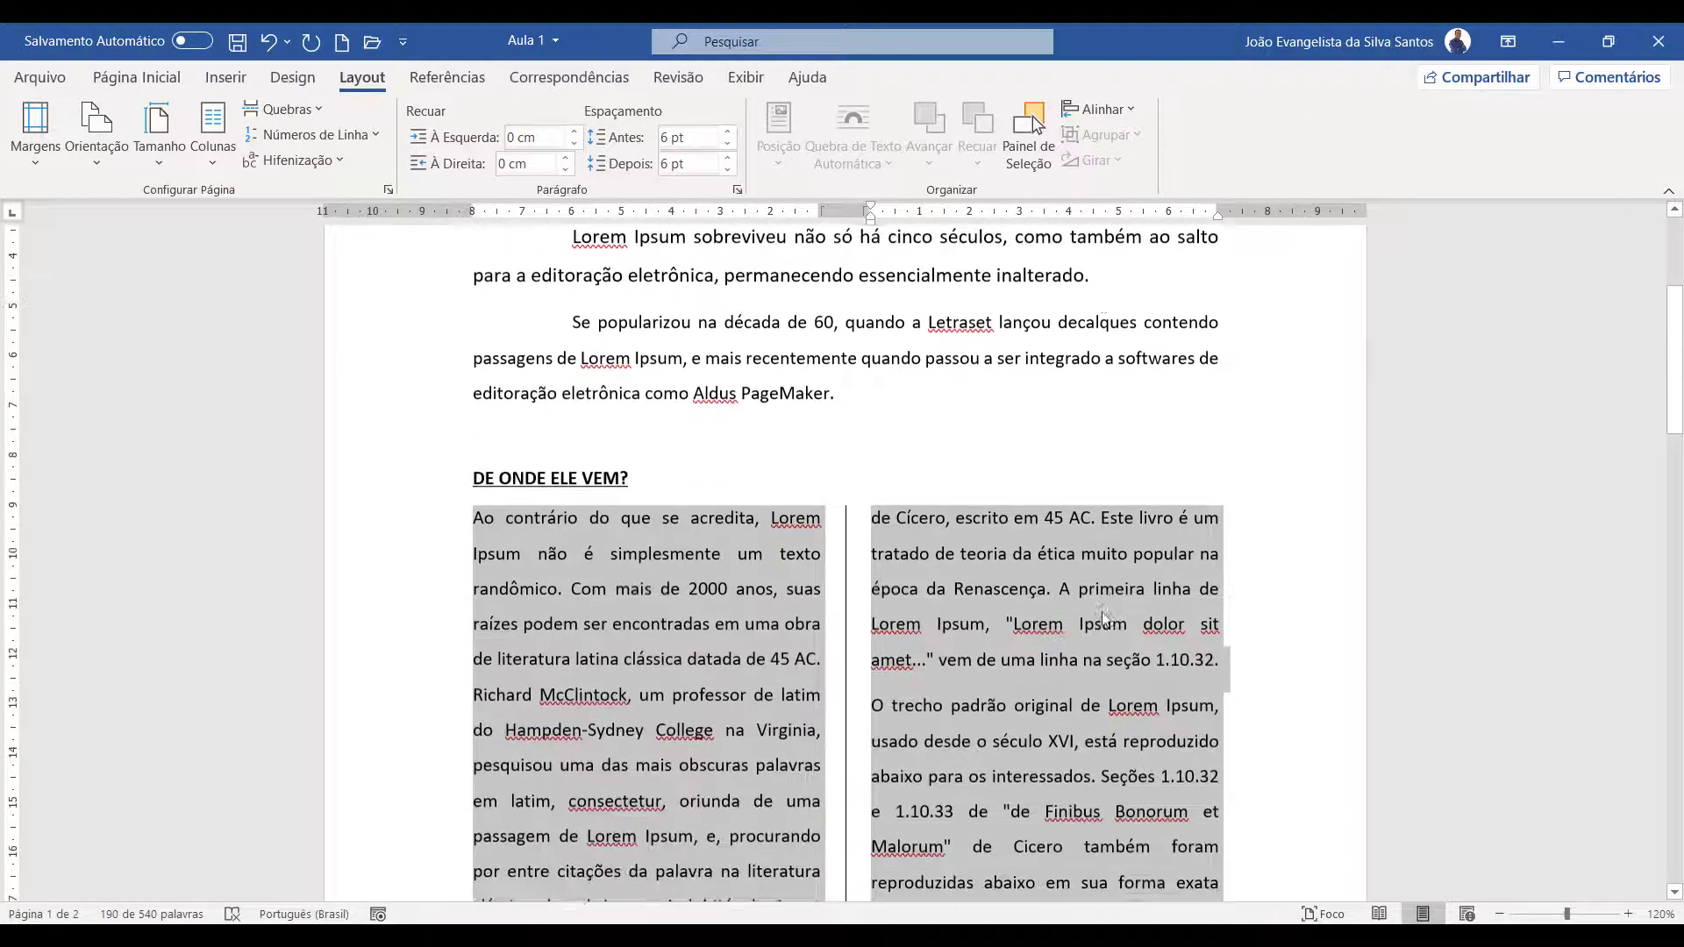
{"action": "scroll", "coordinate": [1104, 618], "scroll_direction": "down", "scroll_amount": 4}
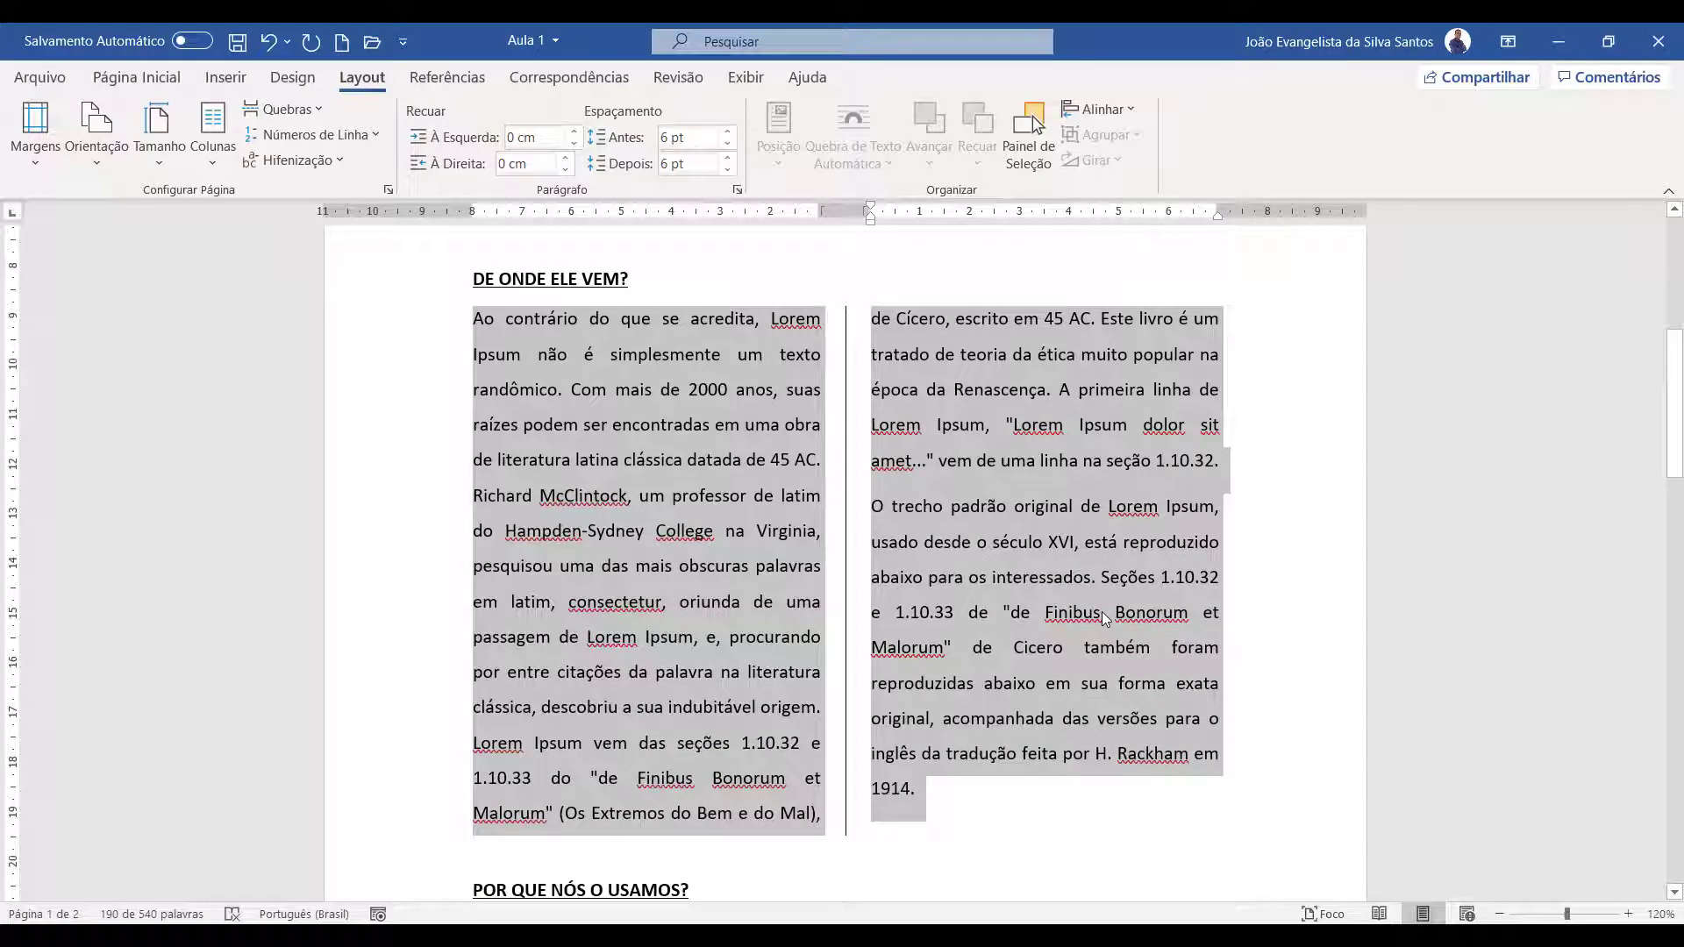
Review the detailed column settings of the selected paragraphs and close them without changes
{"action": "left_click", "coordinate": [213, 149]}
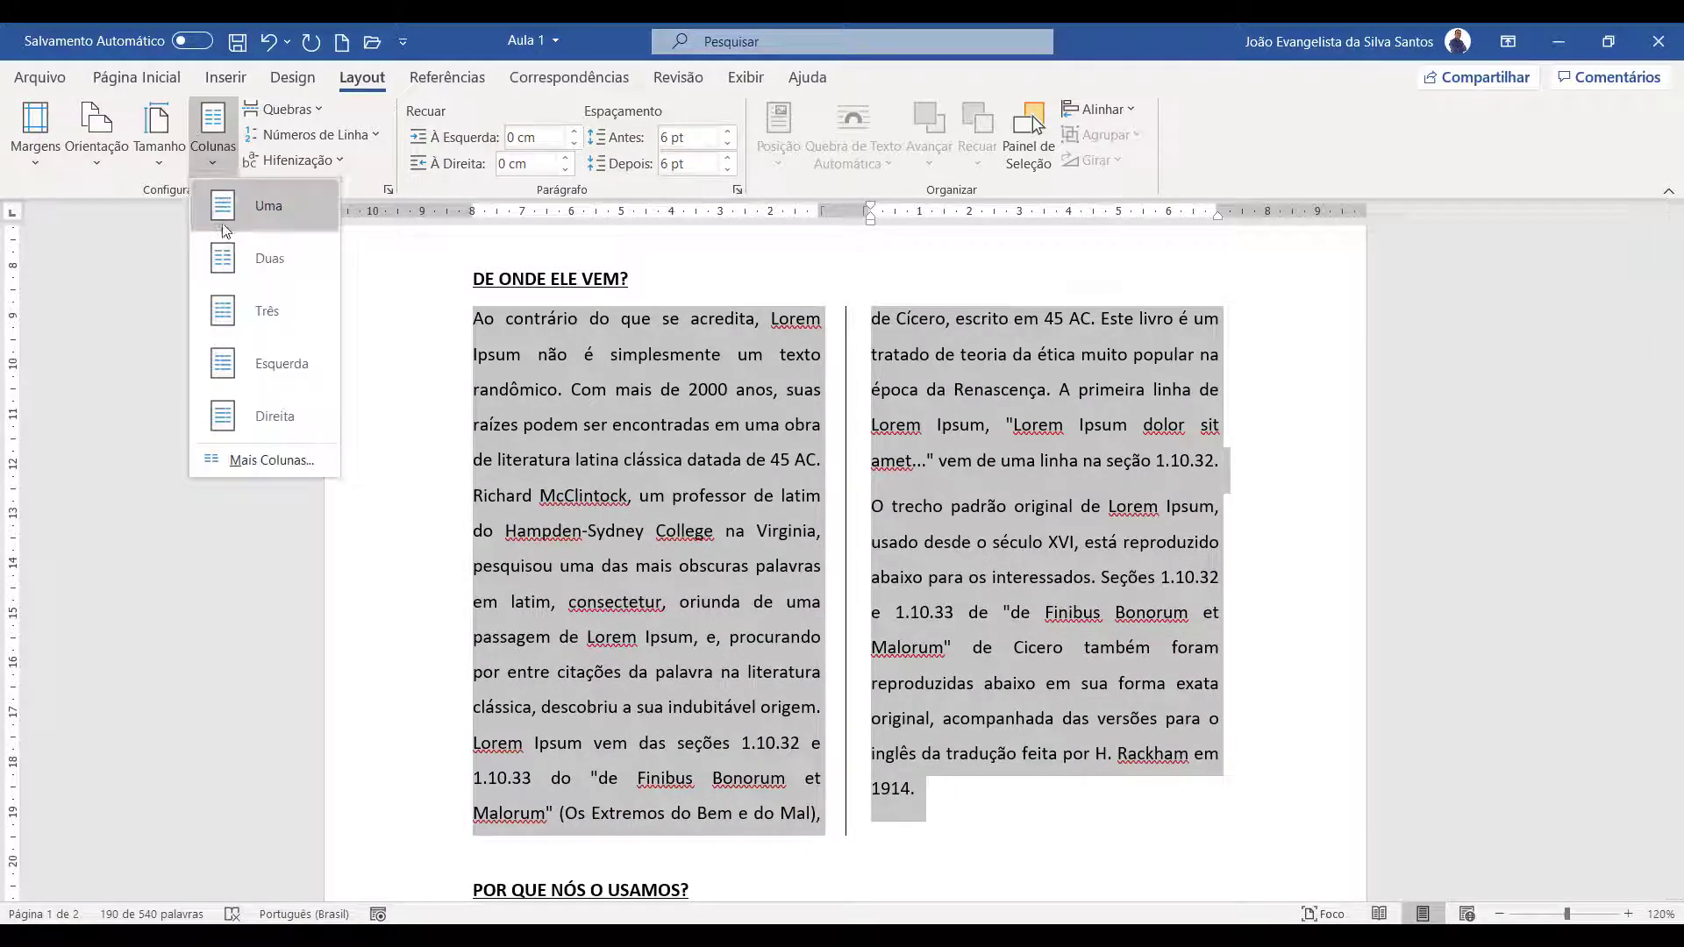
{"action": "left_click", "coordinate": [285, 465]}
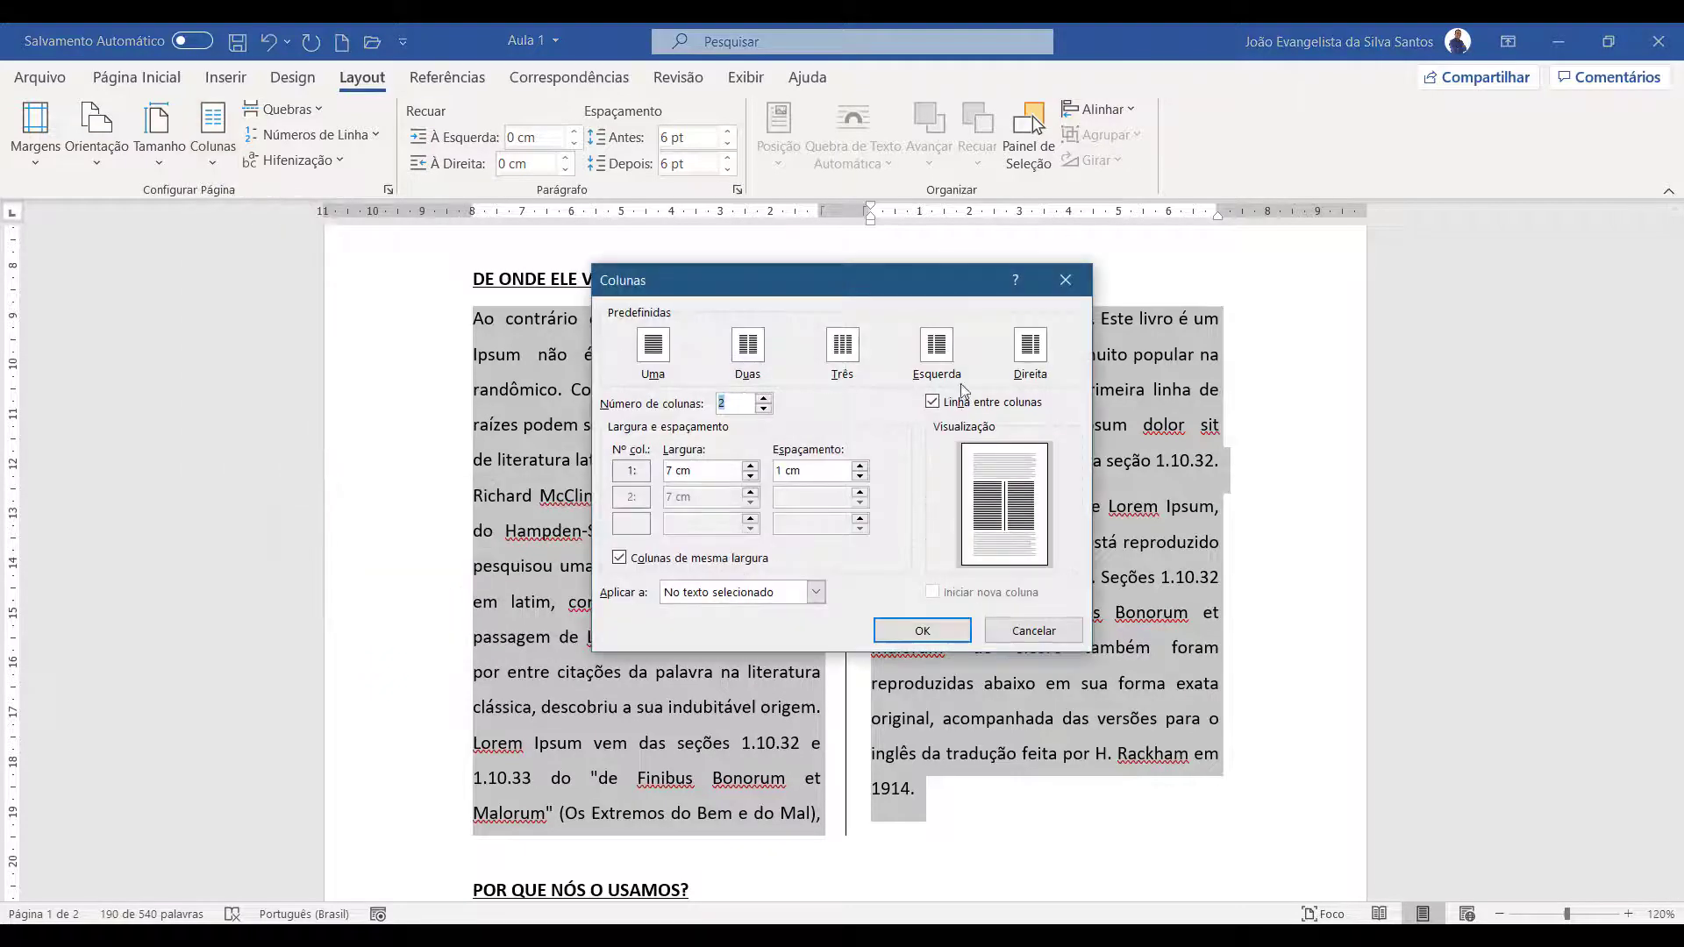
{"action": "left_click", "coordinate": [1034, 632]}
Extend the word "tipográfica" to "tipográficamente" in the first paragraph under "SOBRE O LOREM IPSUM - AULA 05"
{"action": "scroll", "coordinate": [1045, 631], "scroll_direction": "up", "scroll_amount": 5}
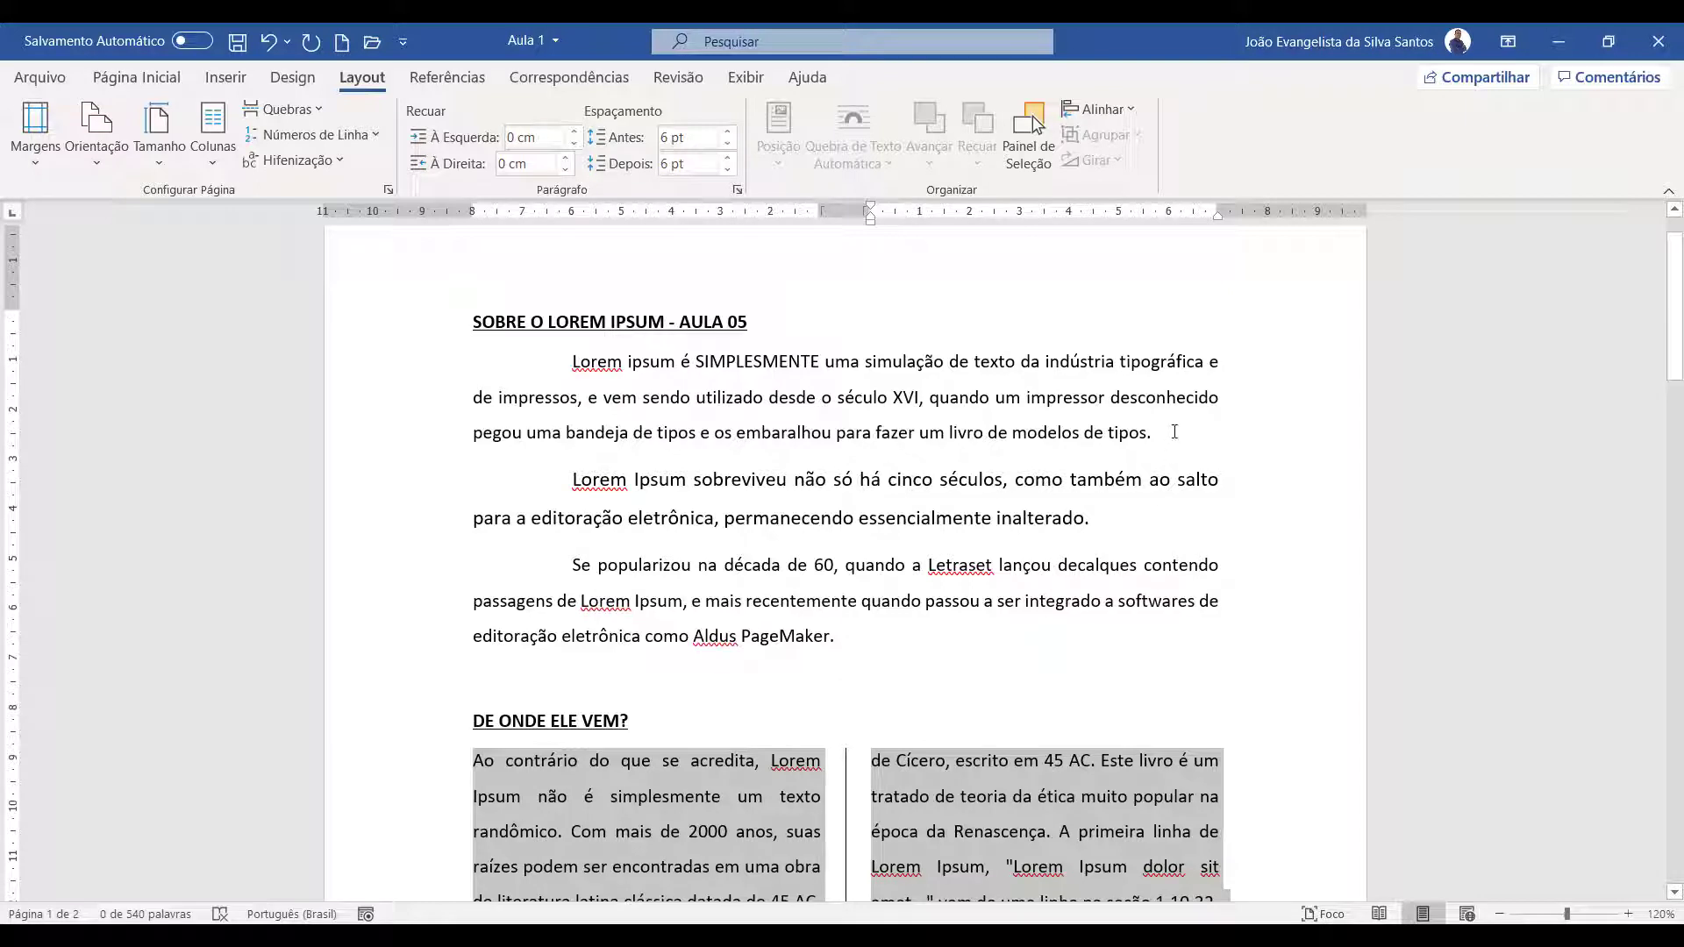
{"action": "left_click", "coordinate": [1204, 364]}
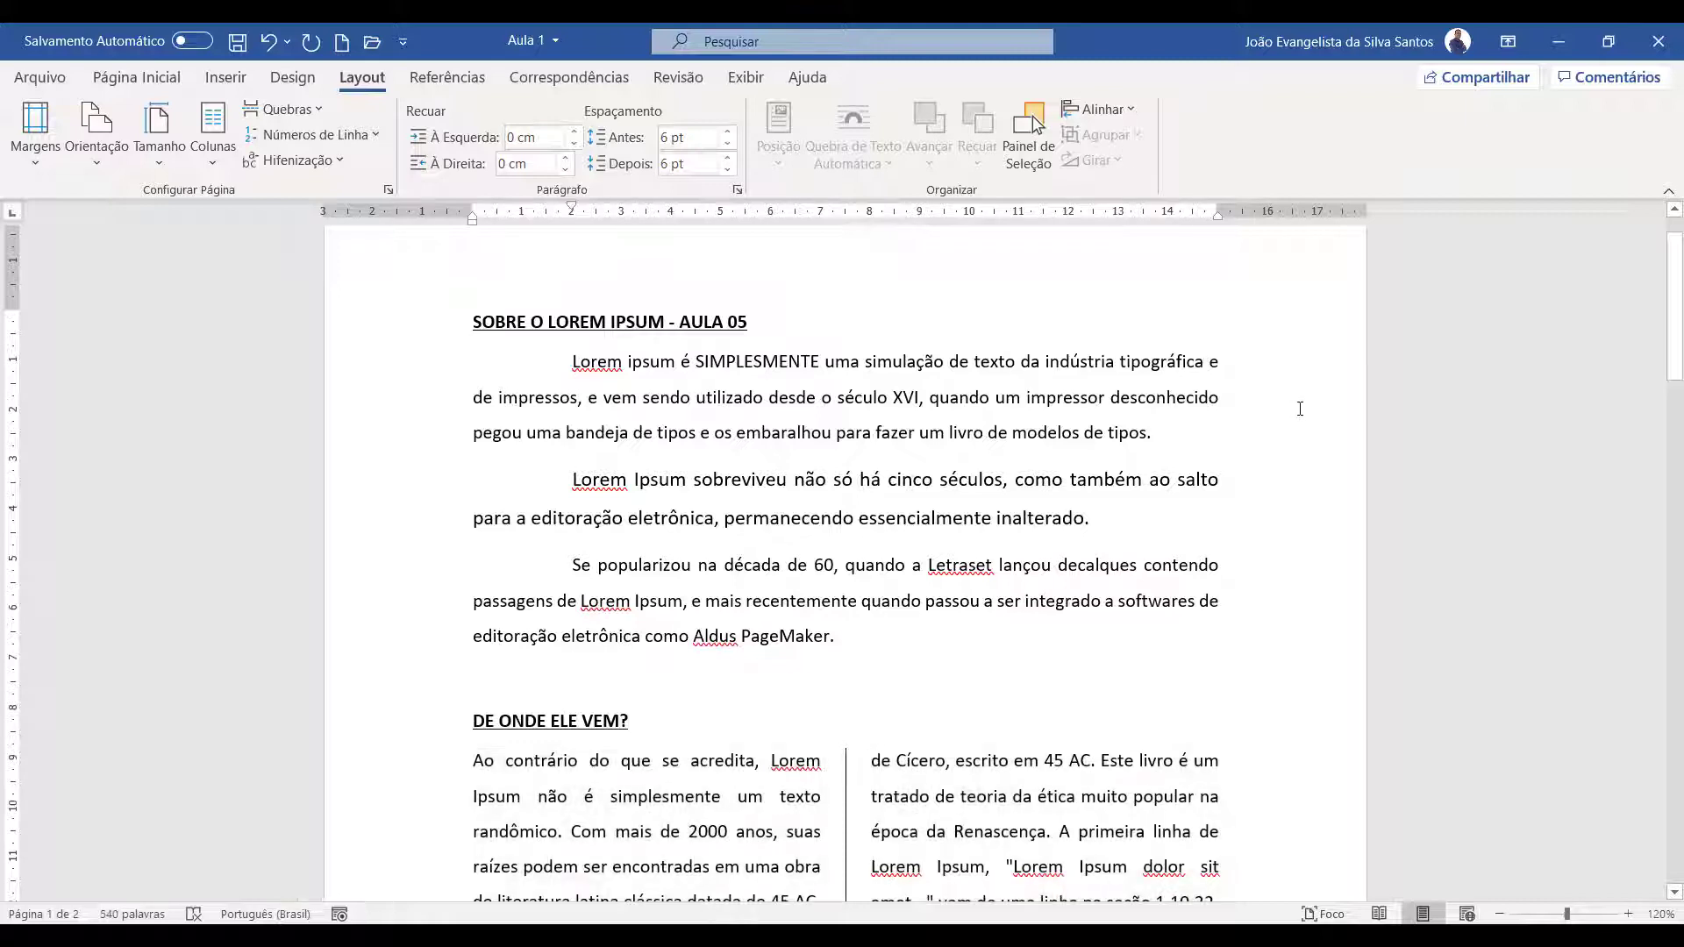
{"action": "type", "text": "mente e de impressos, e vem sendo utilizado desde o século XVI, quando um"}
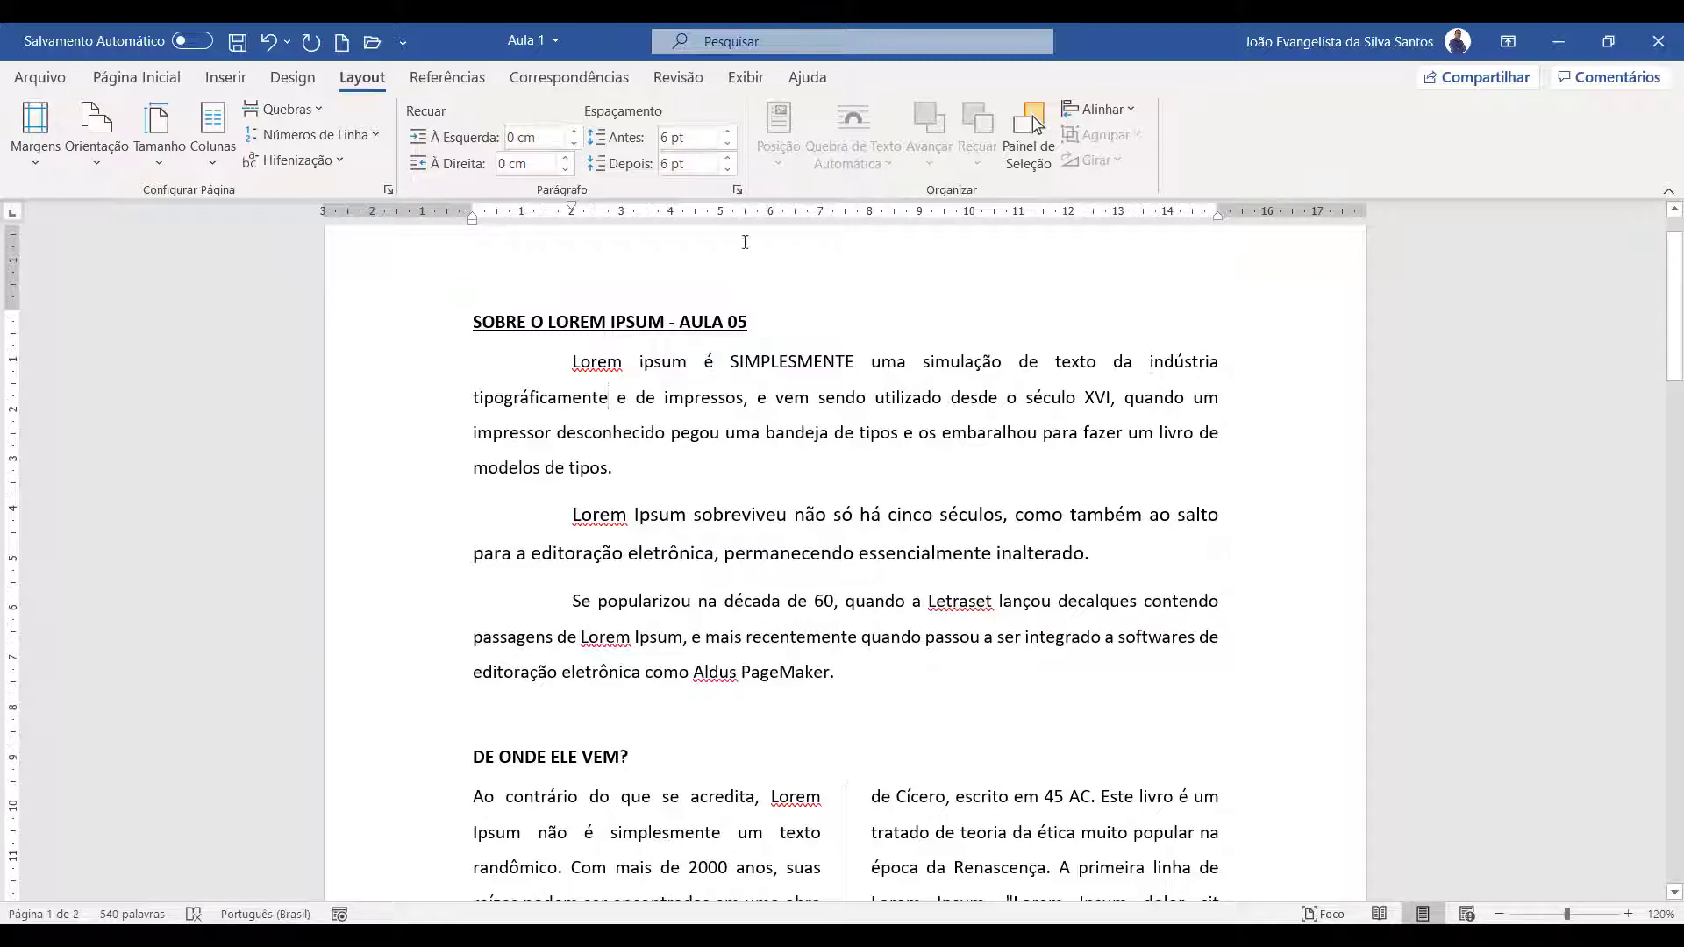
Turn on automatic hyphenation for the document
{"action": "left_click", "coordinate": [347, 162]}
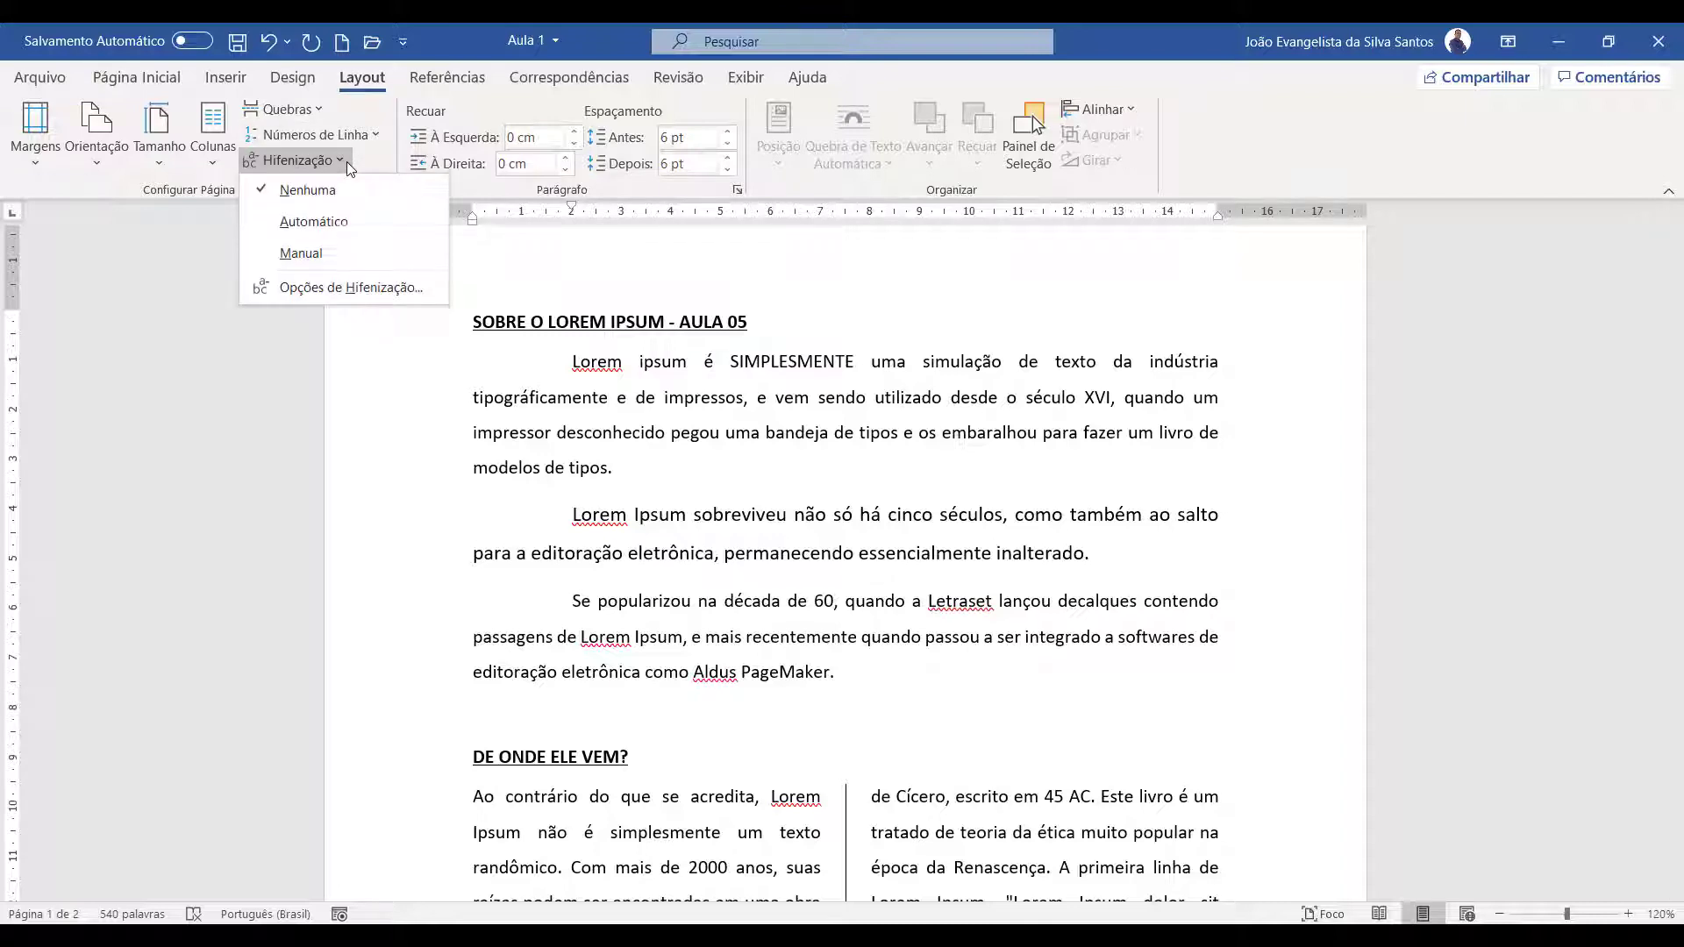
{"action": "left_click", "coordinate": [356, 222]}
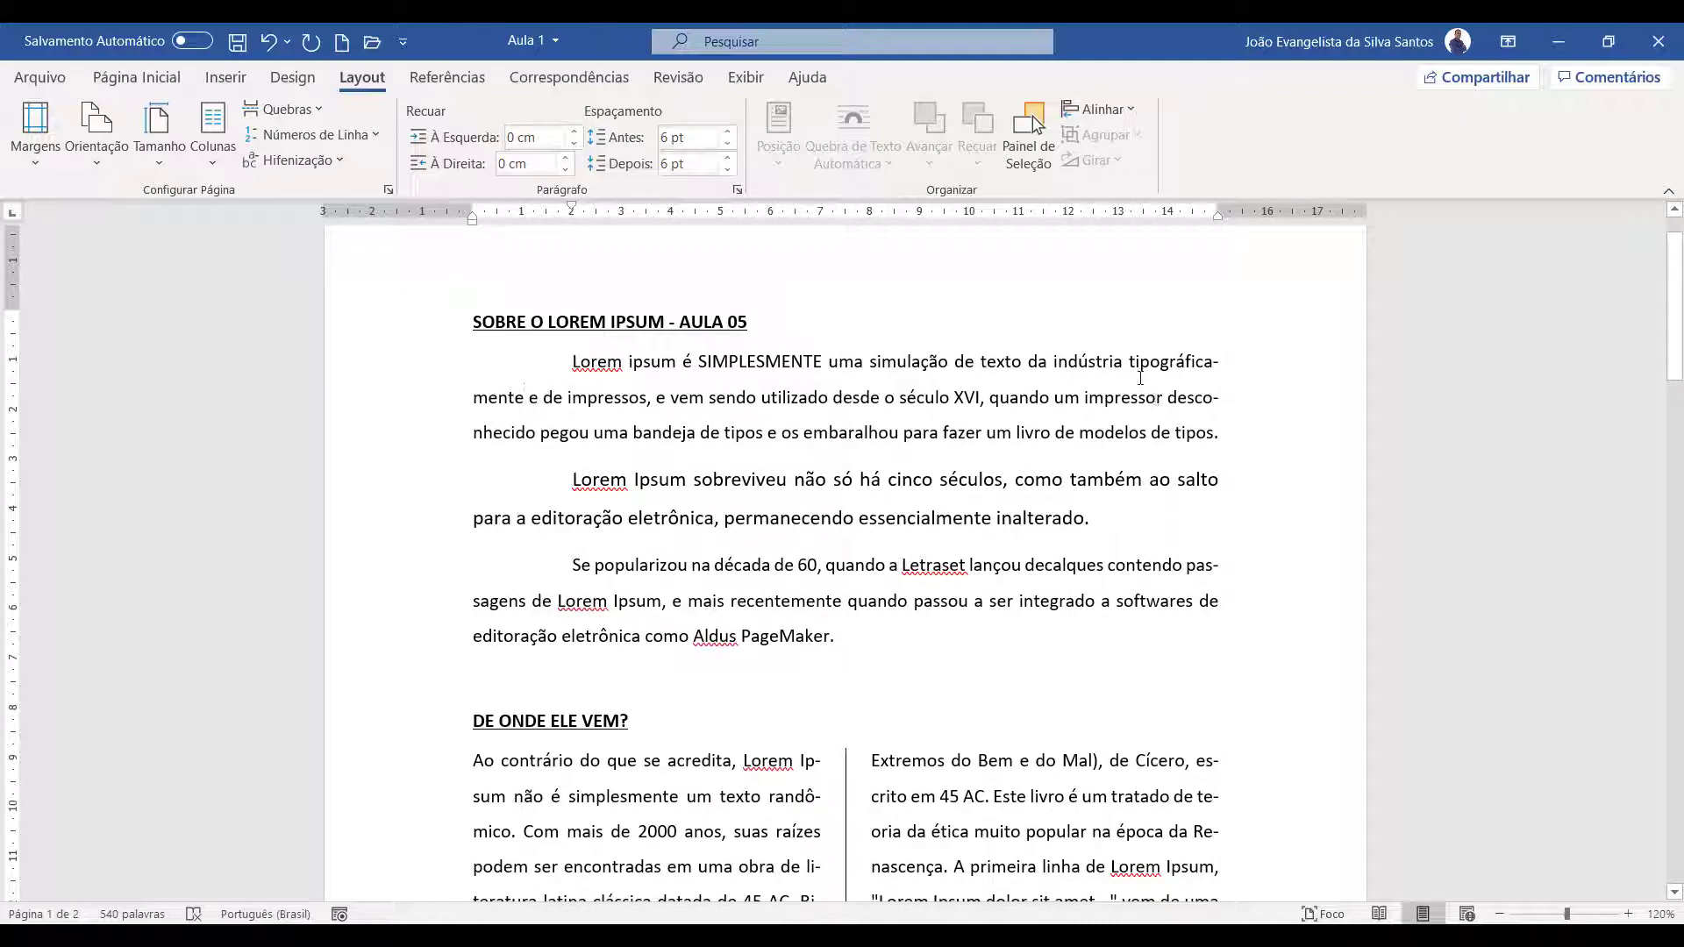